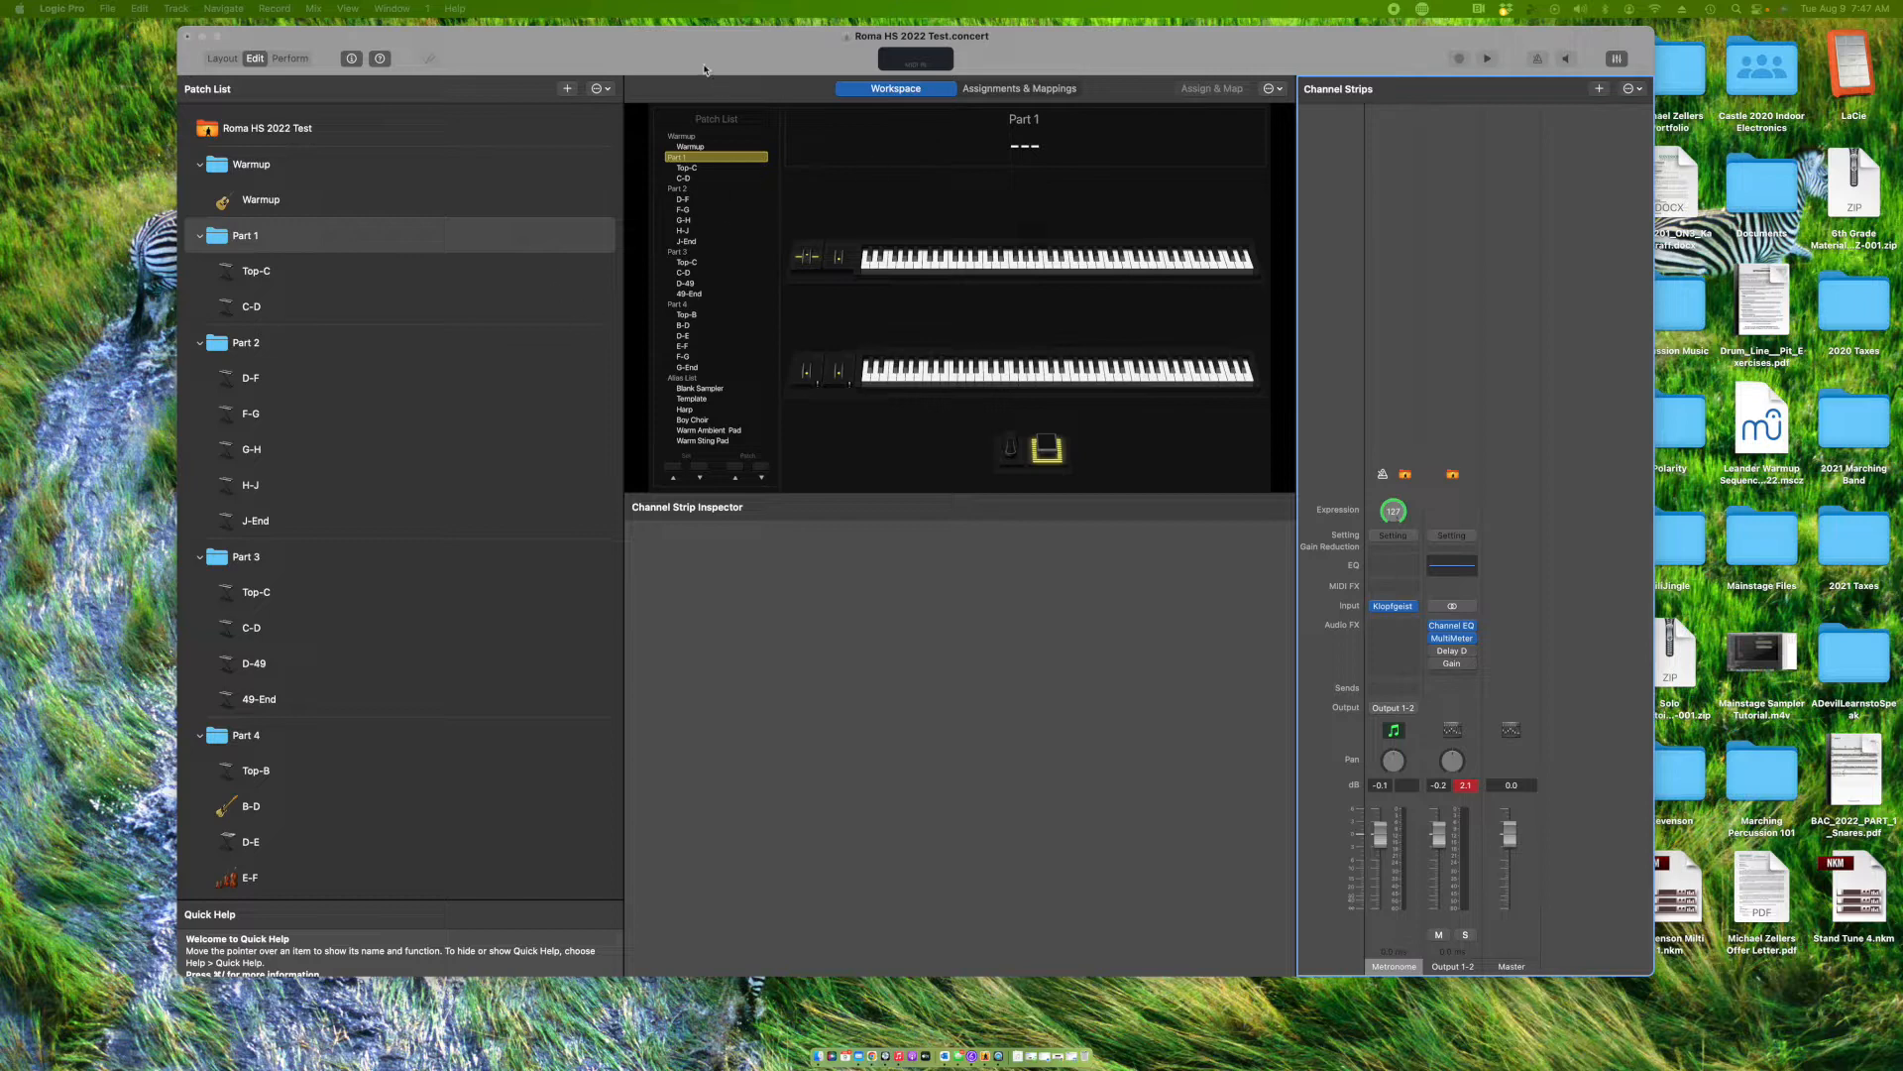
- Enlarge the concert window and look through the Top-C and C-D patches in the Part 1 set
left_click_drag(718, 56, 694, 47)
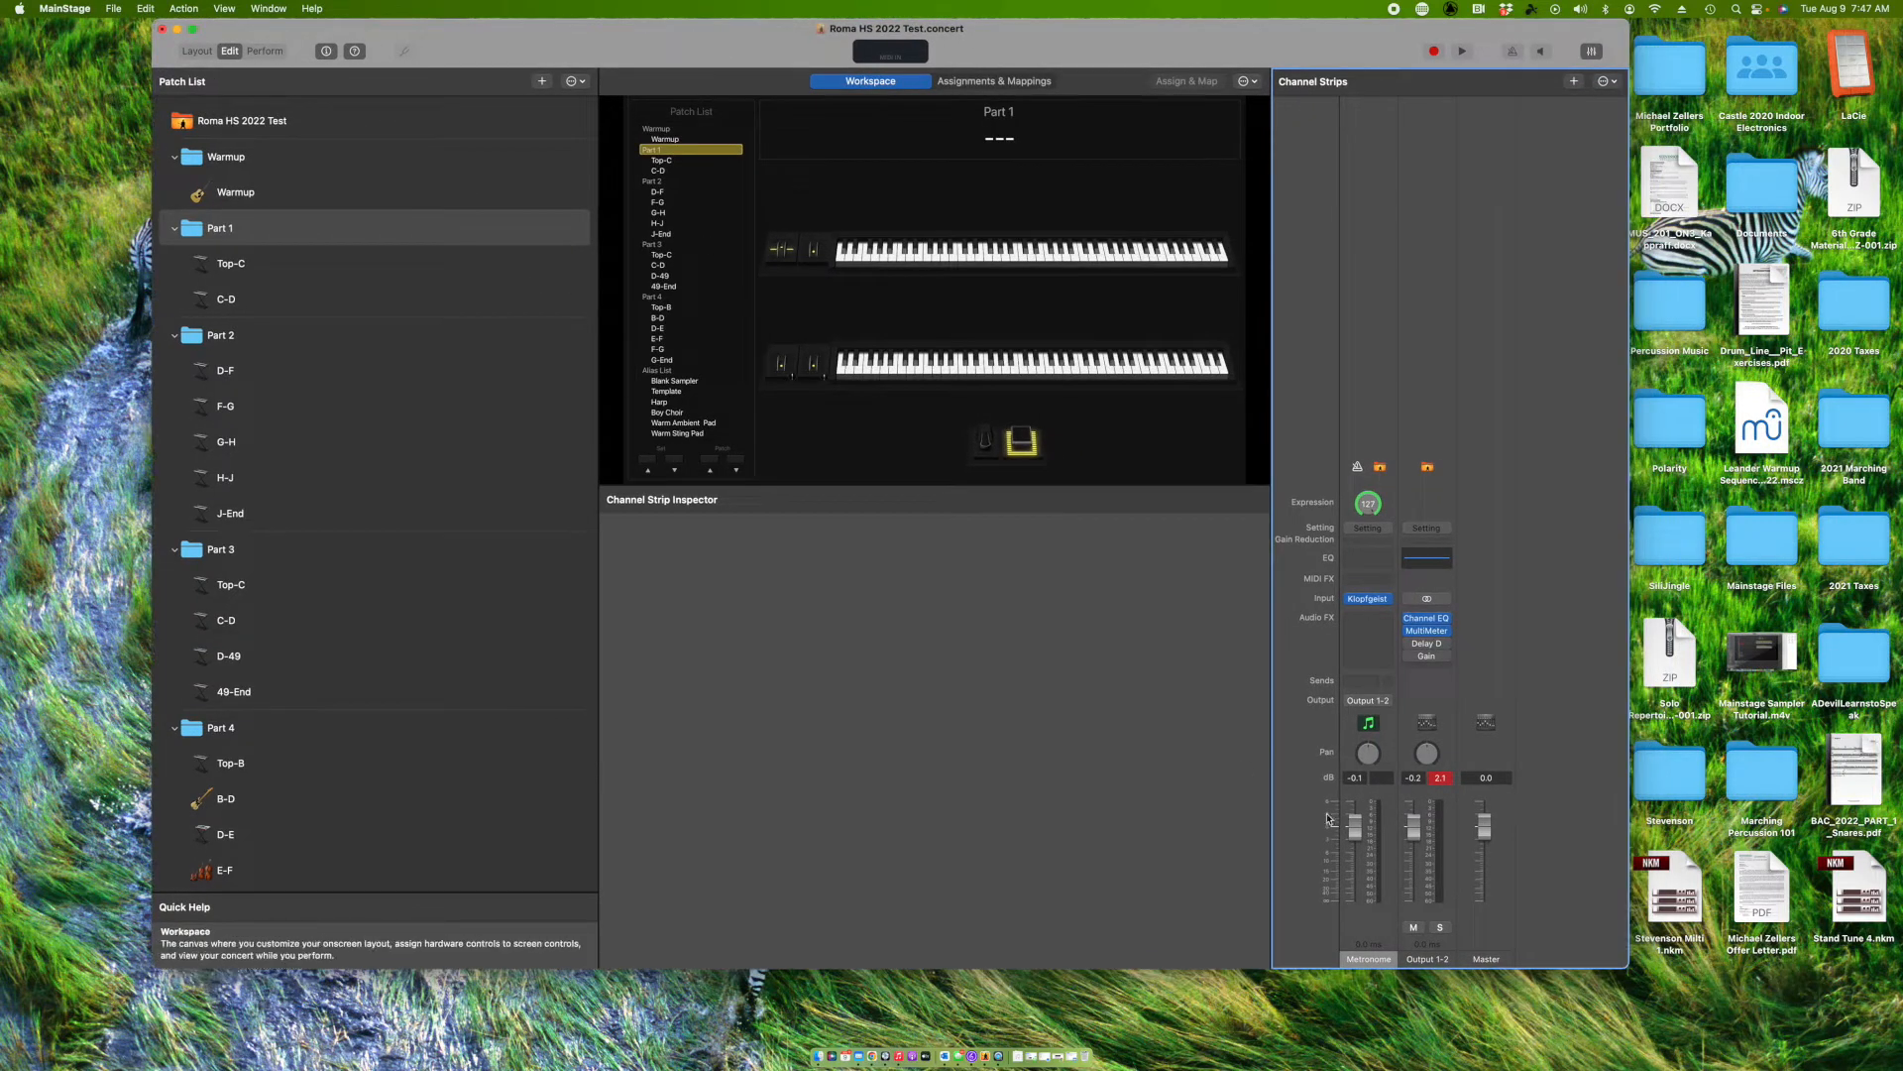
left_click_drag(1629, 966, 1685, 1021)
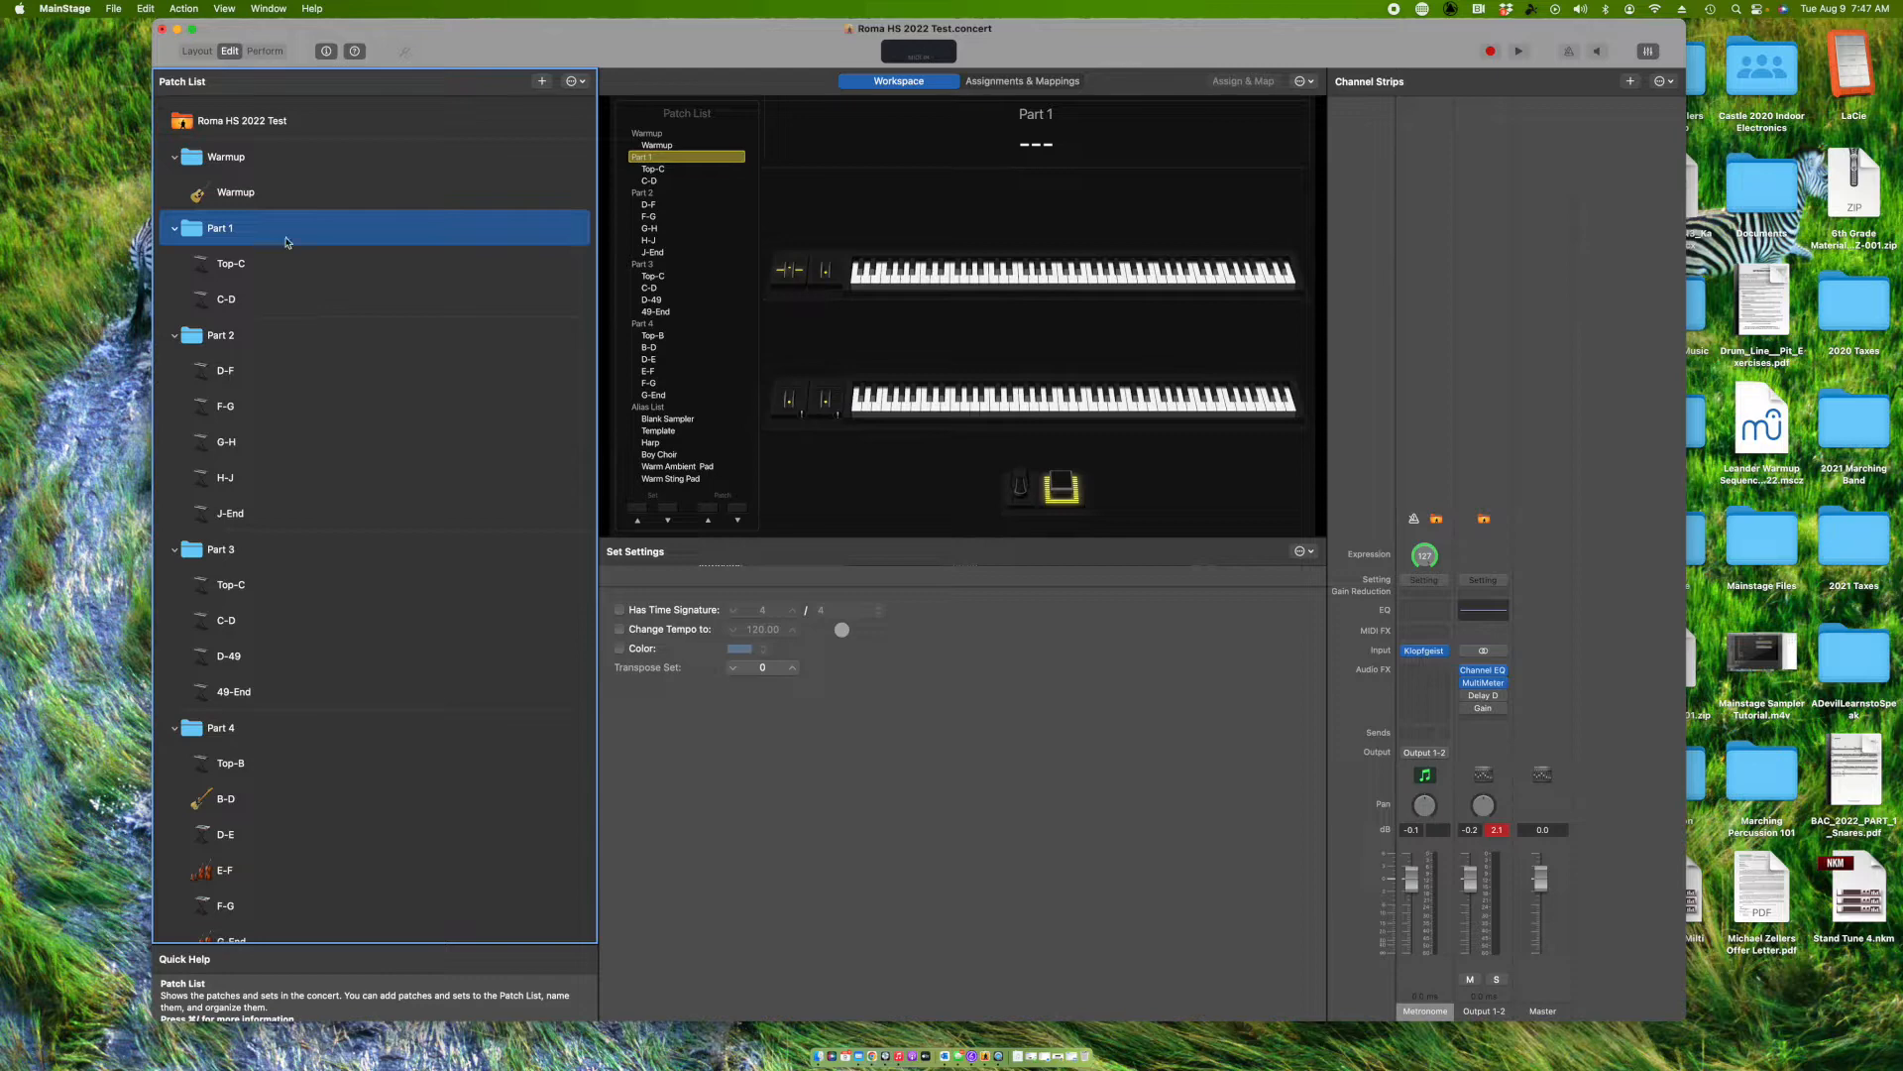
left_click(285, 268)
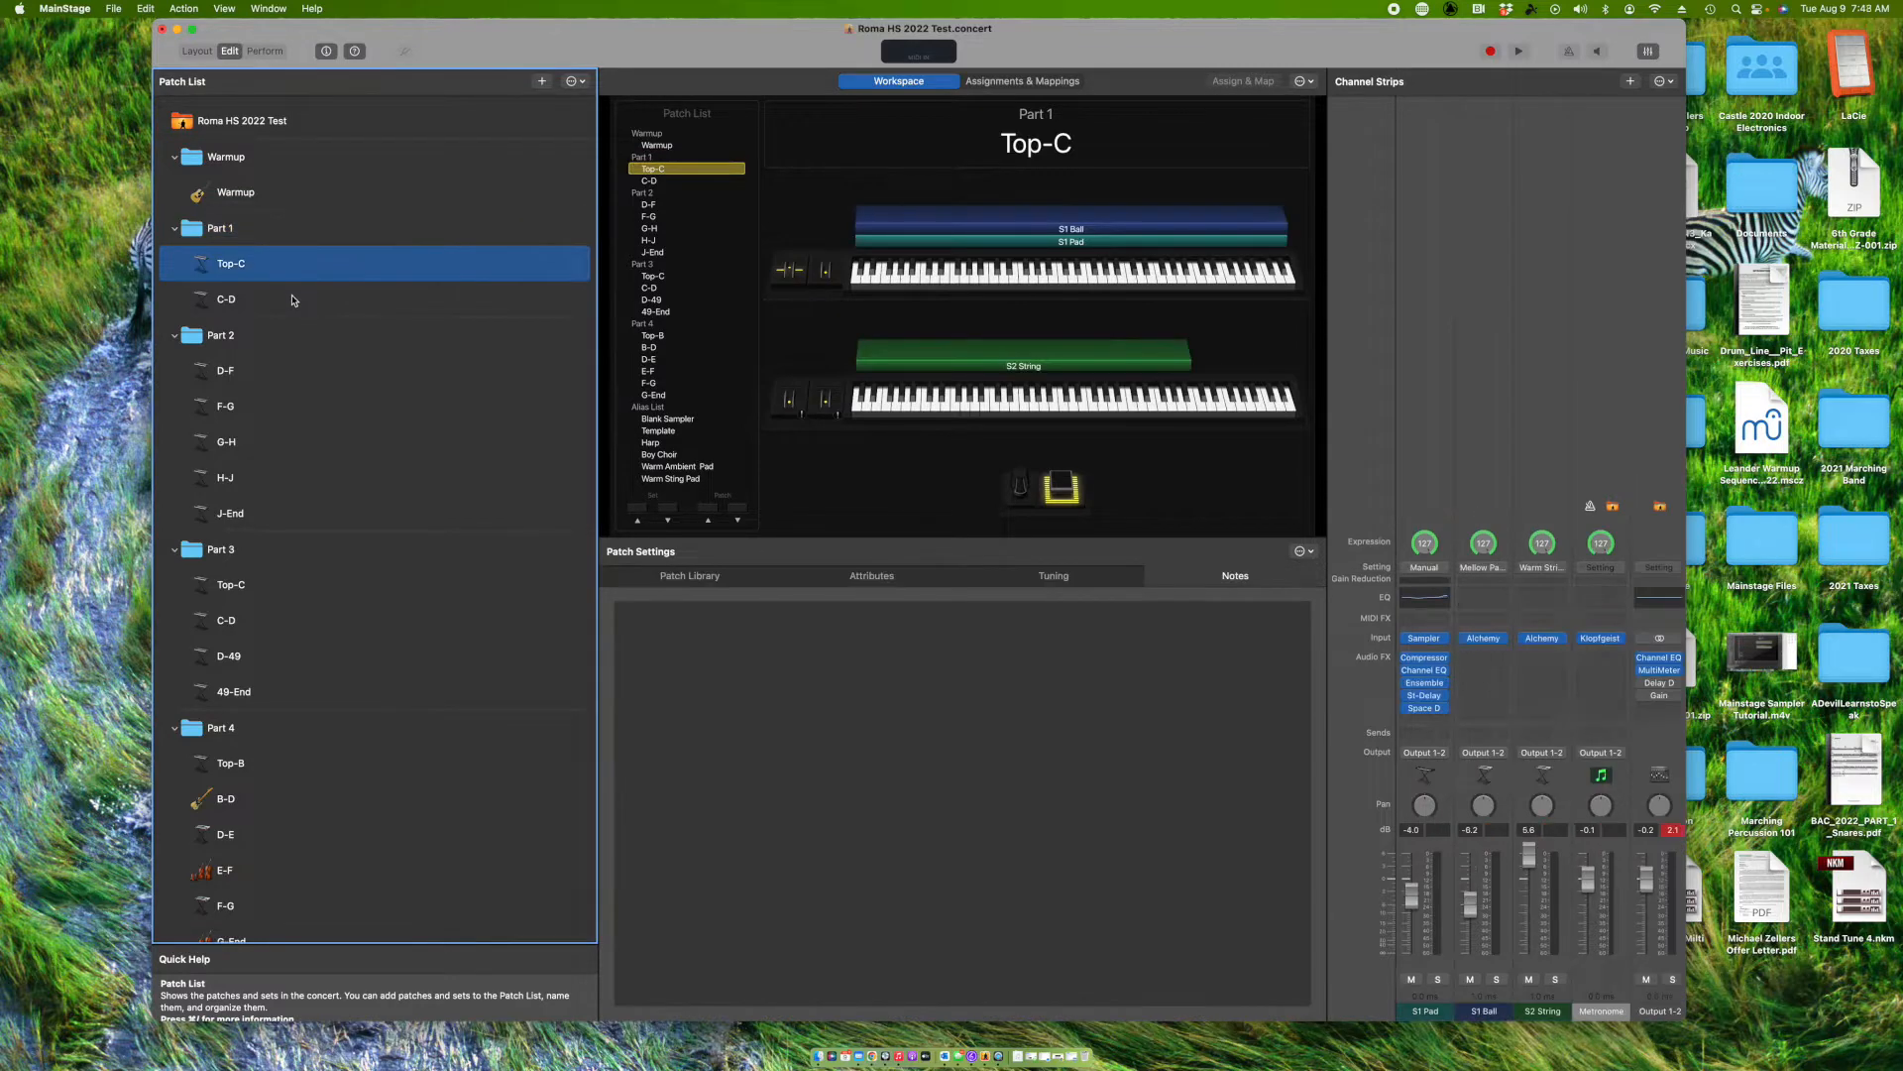
left_click(294, 300)
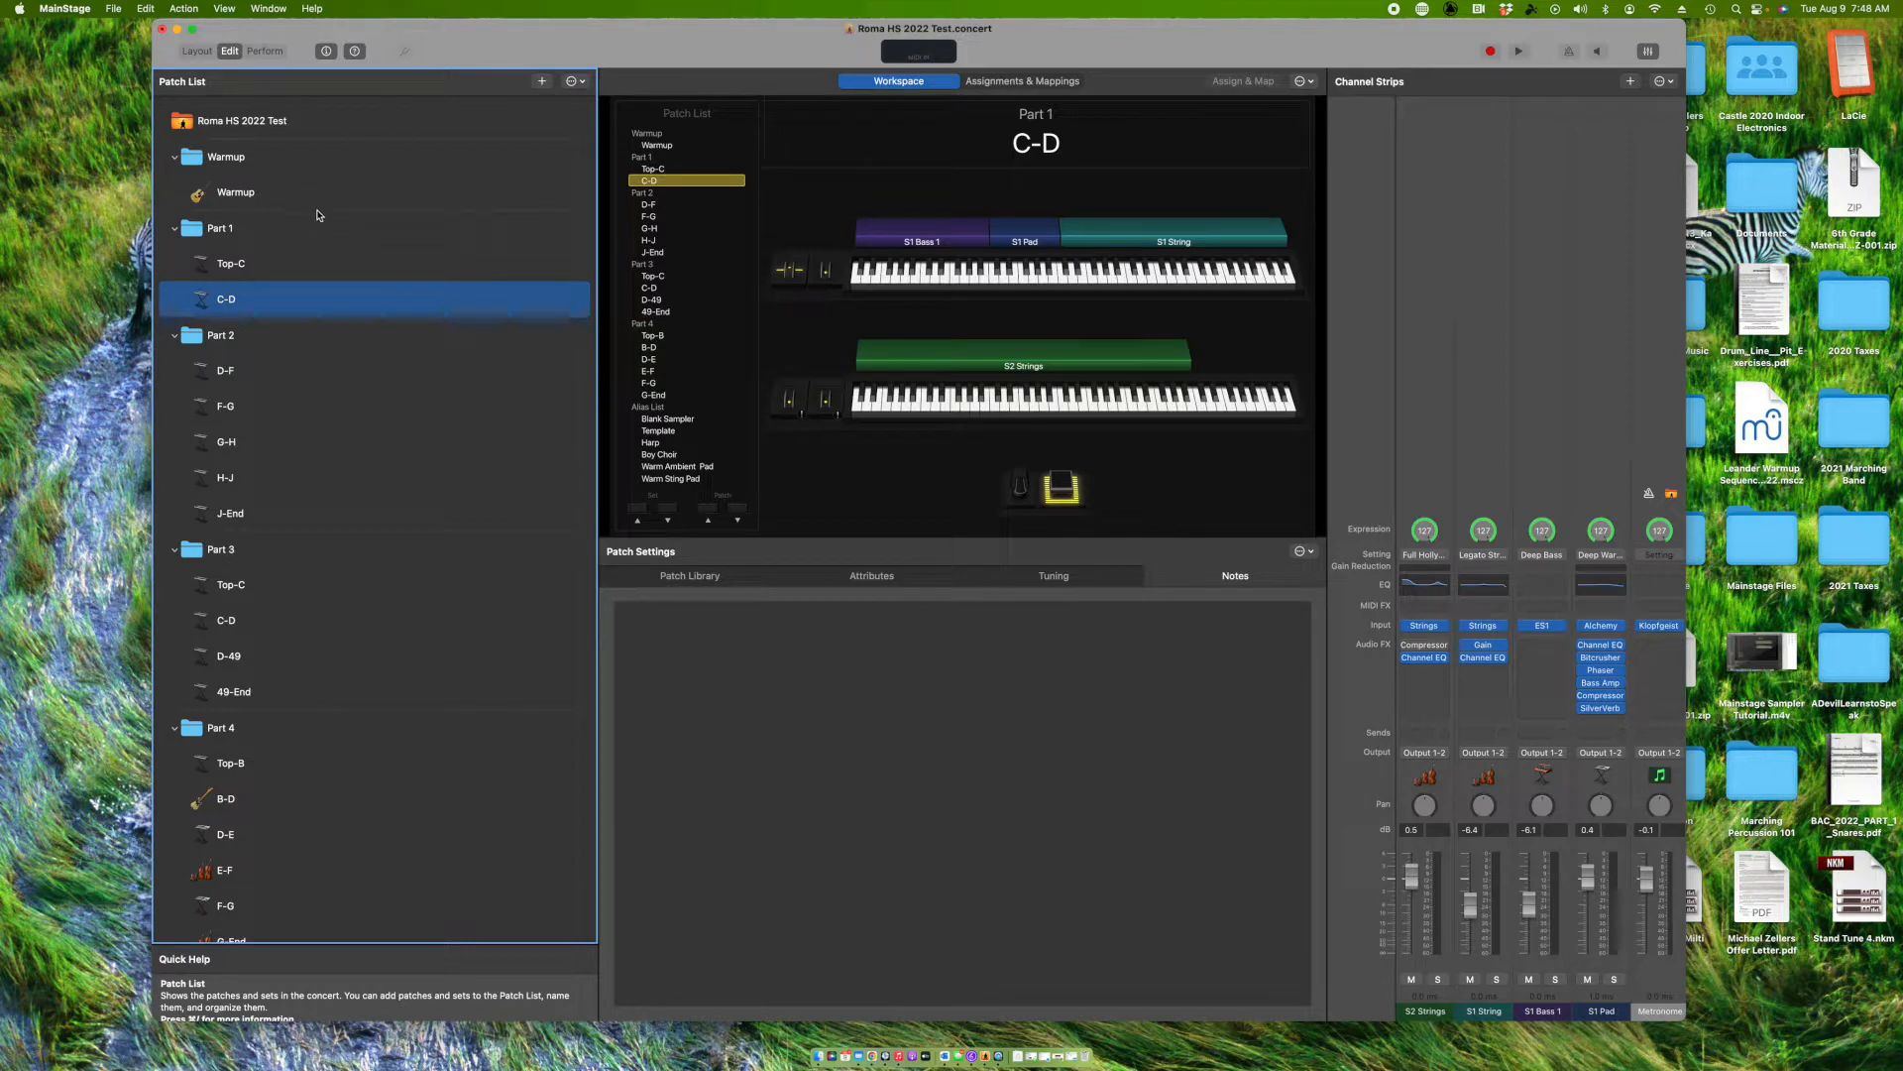
- Create three software instrument channel strips with Output 1-2 at the set level of Part 1
left_click(255, 228)
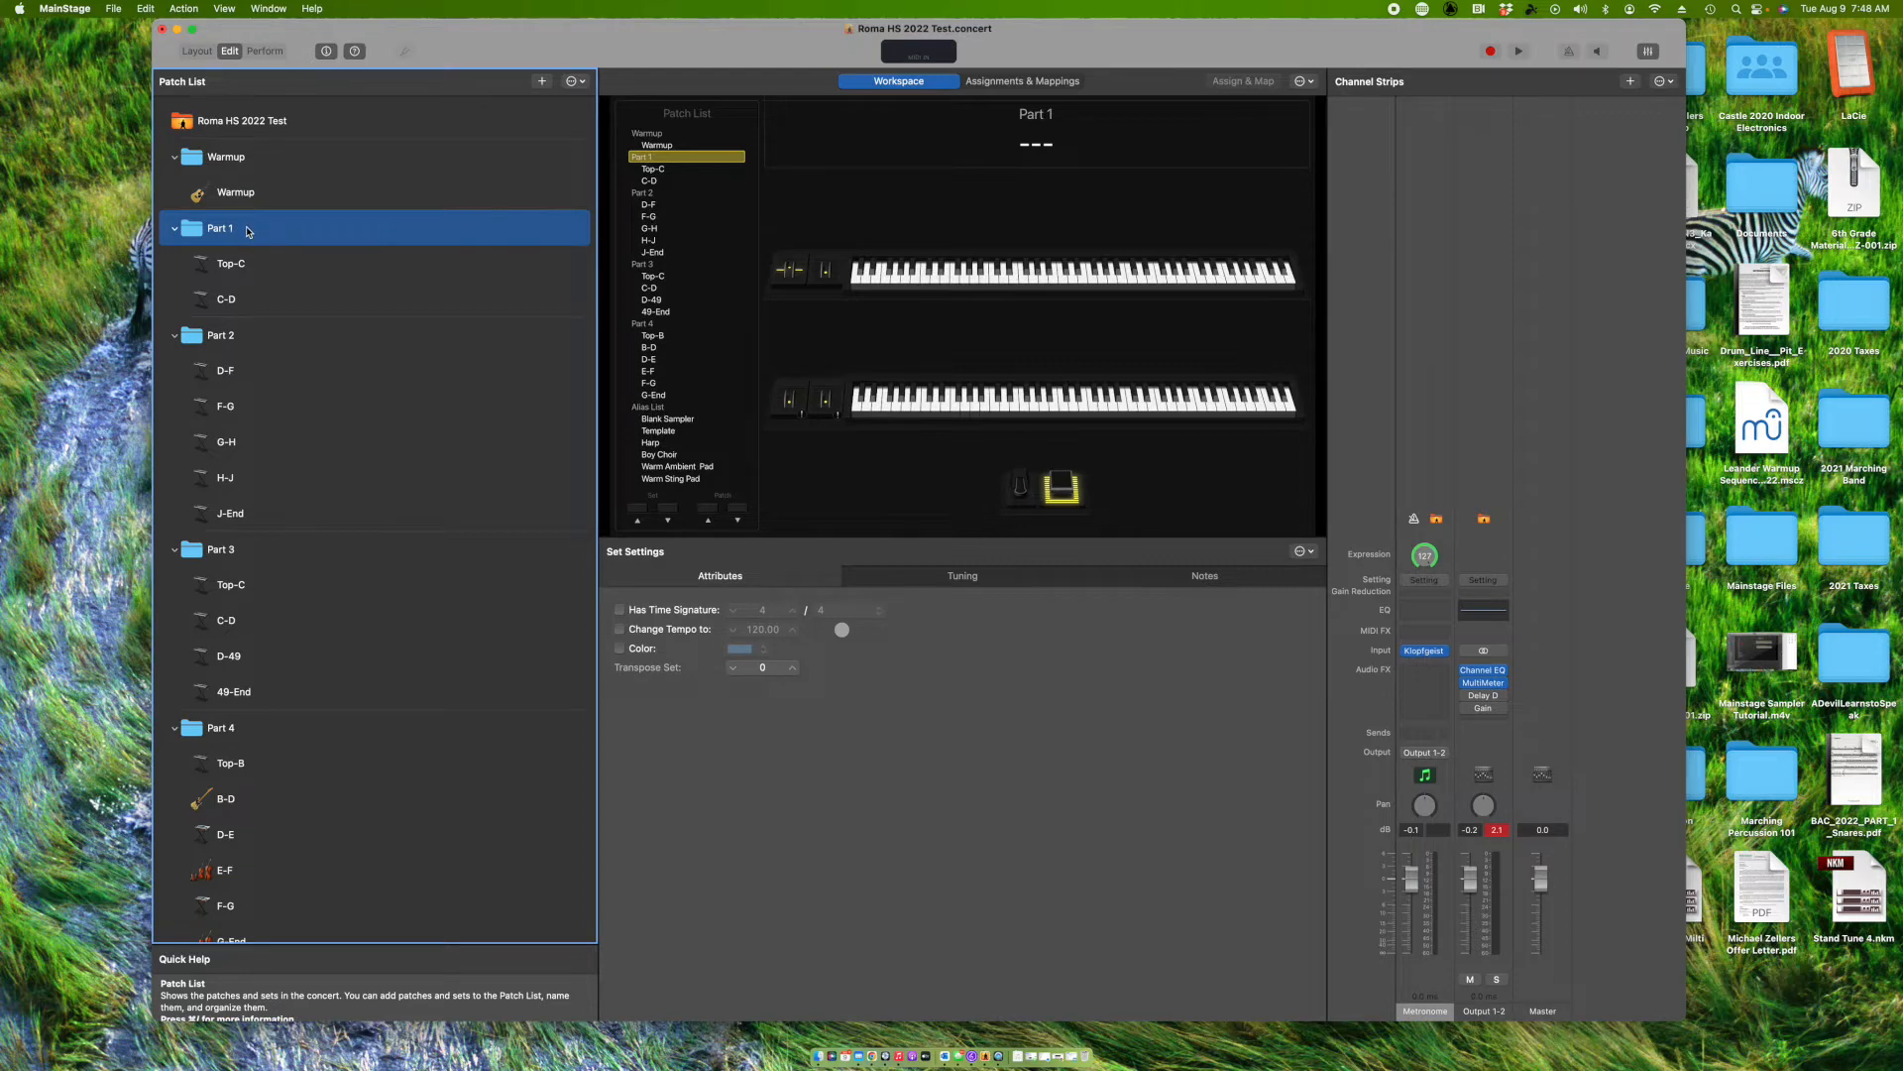
left_click(1631, 82)
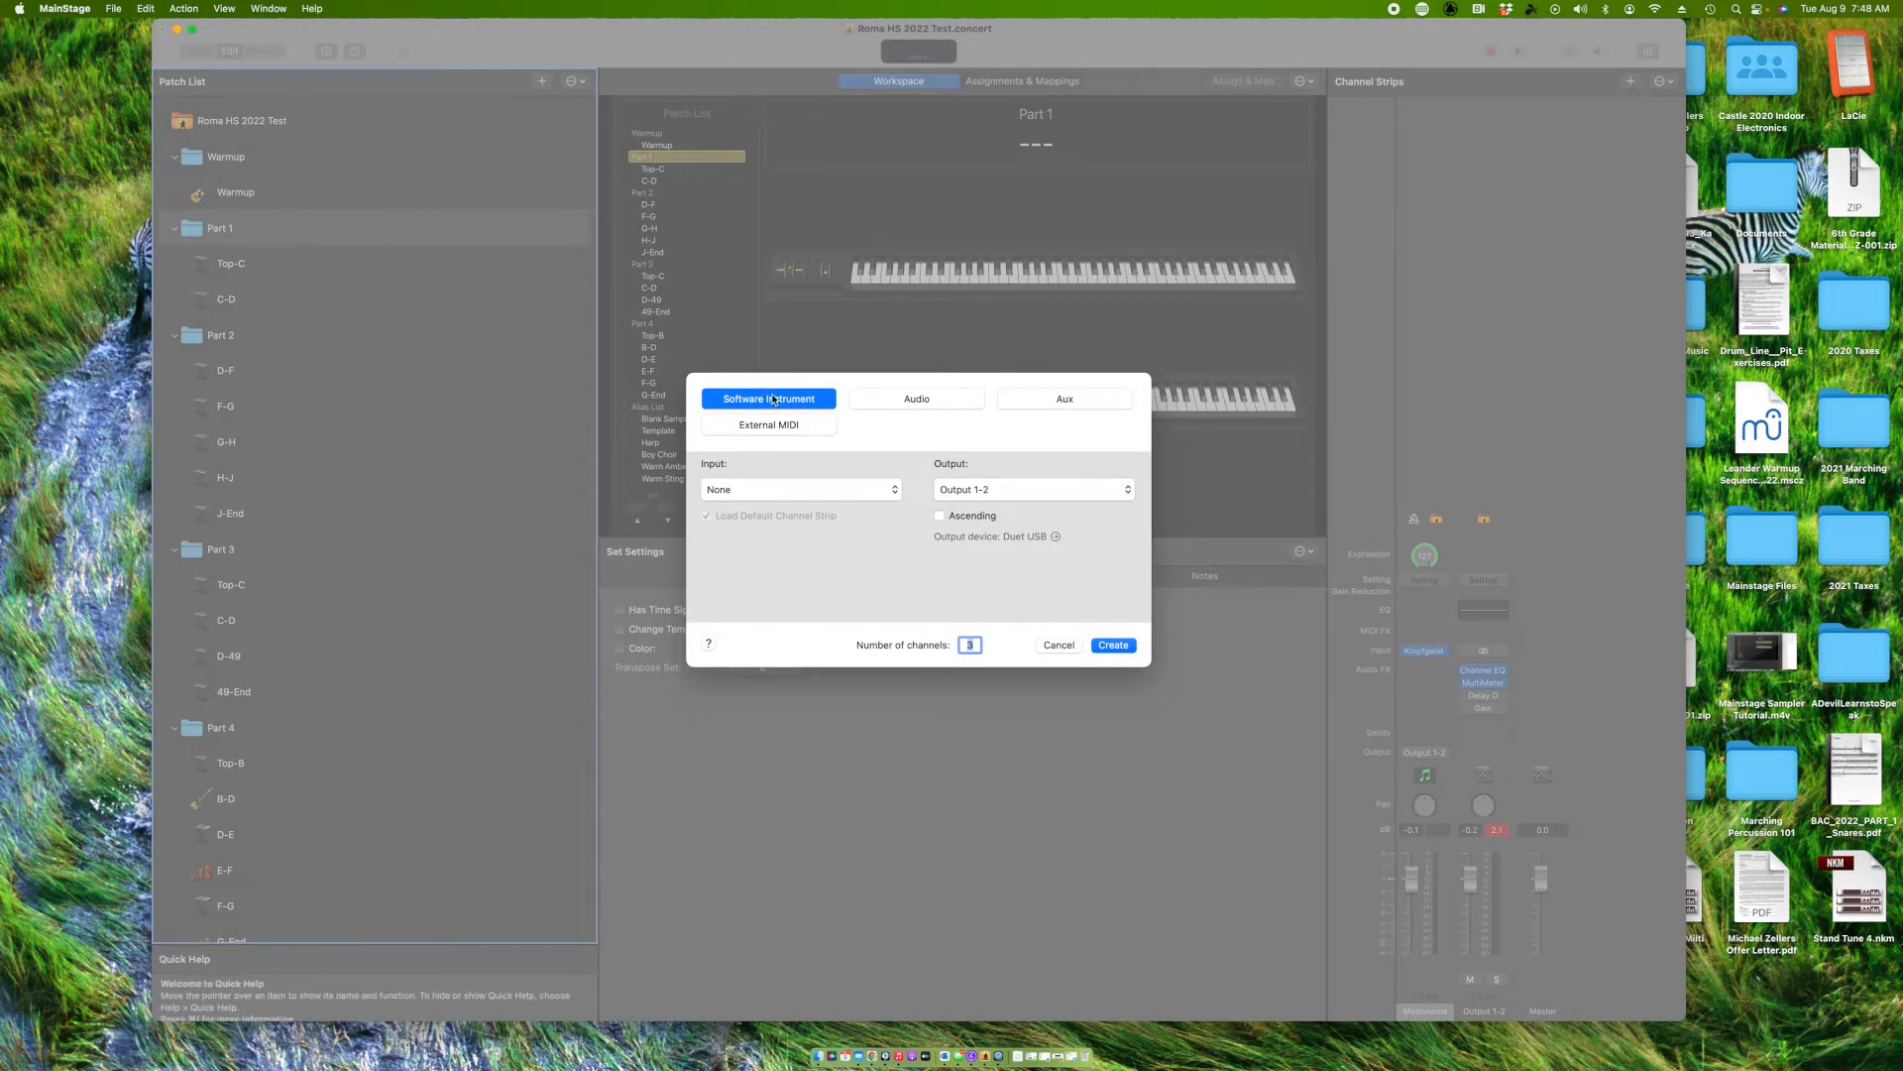
left_click(1111, 646)
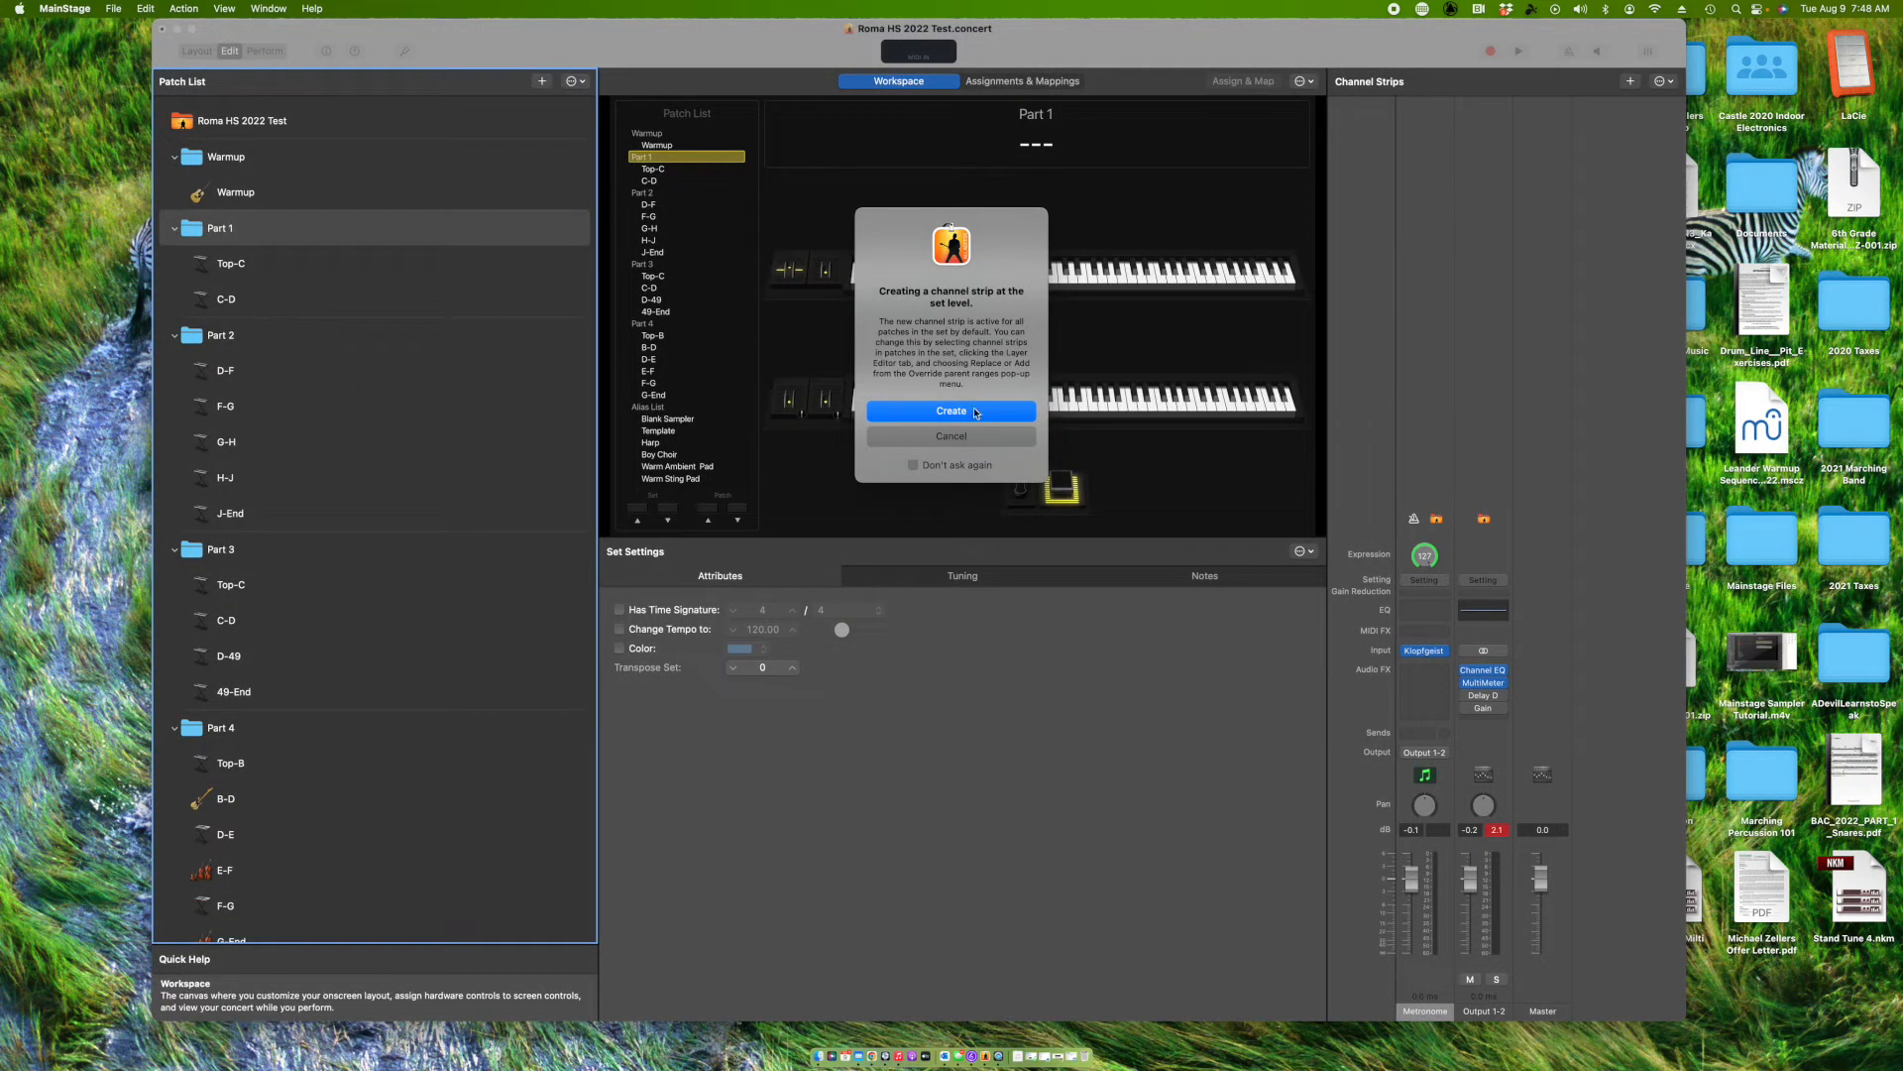
left_click(975, 411)
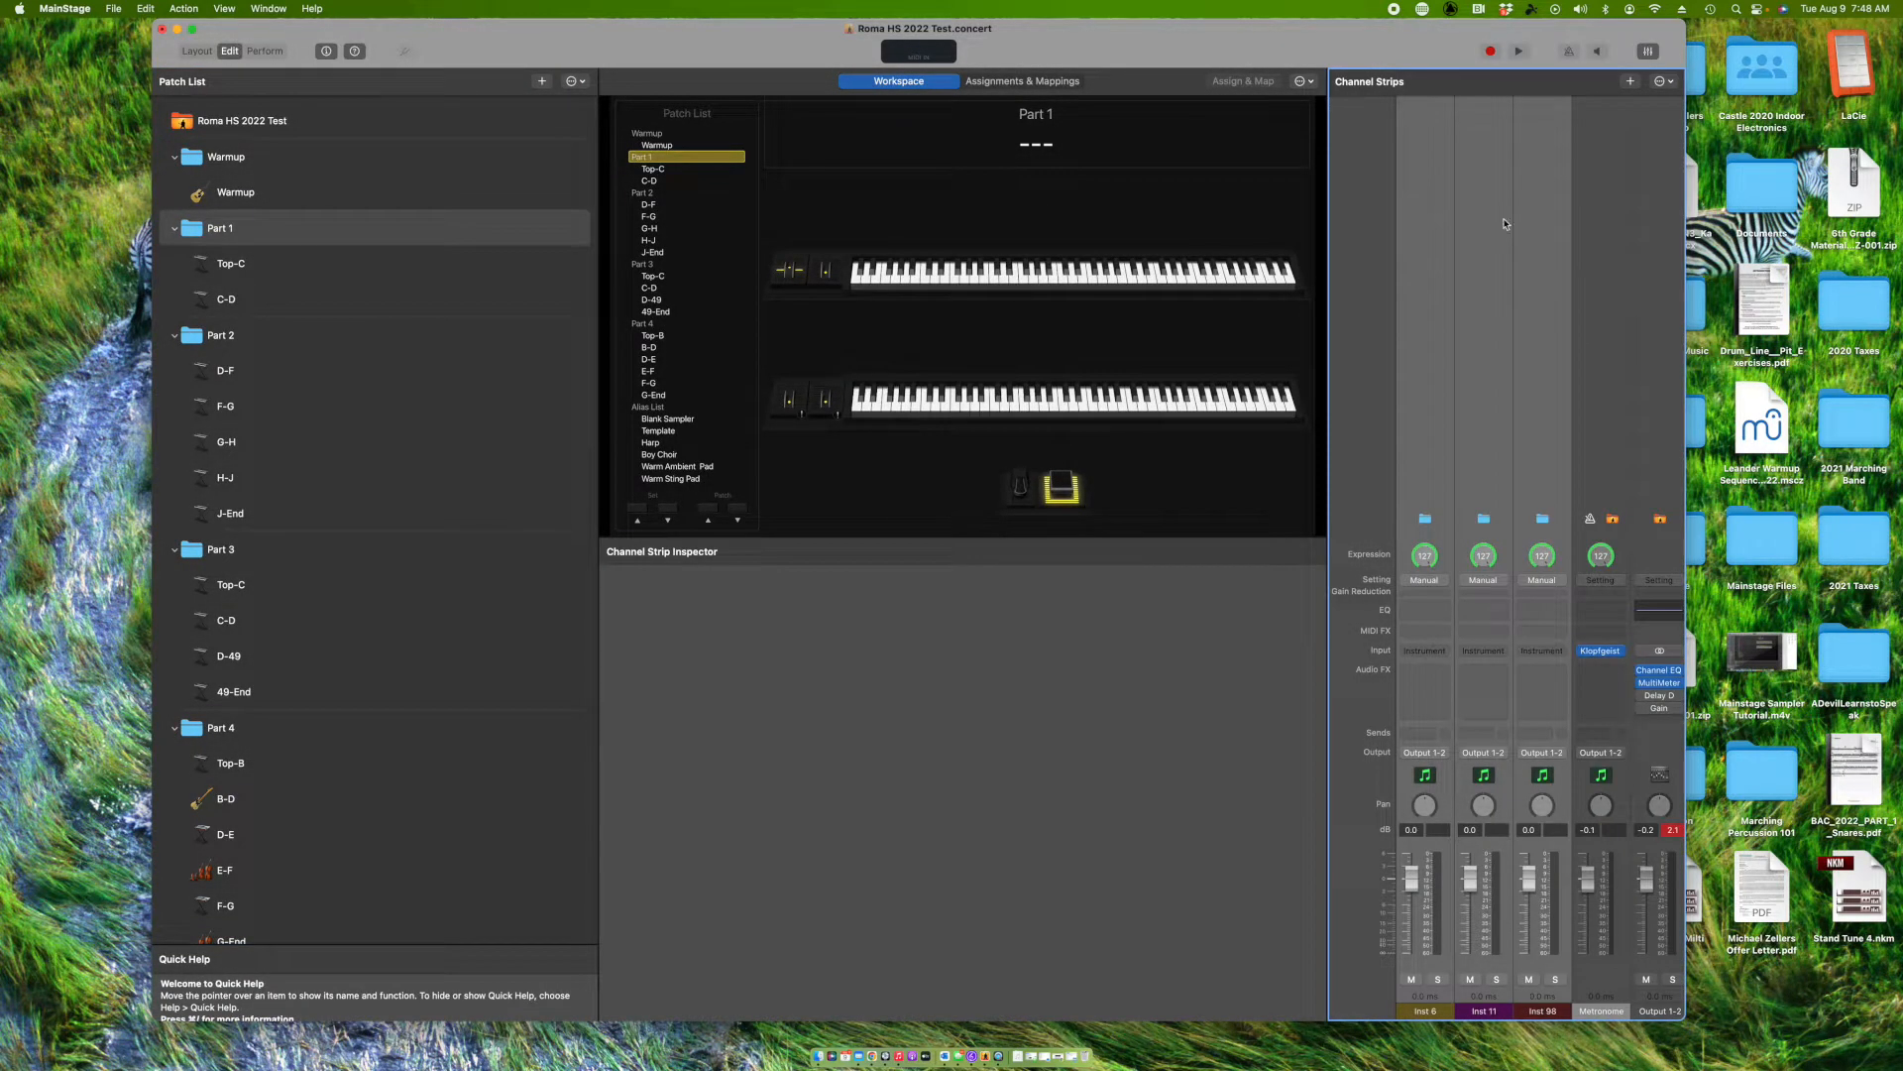
- Delete two of the three new instrument channel strips, keeping only the first one
left_click(1504, 224)
key("Delete")
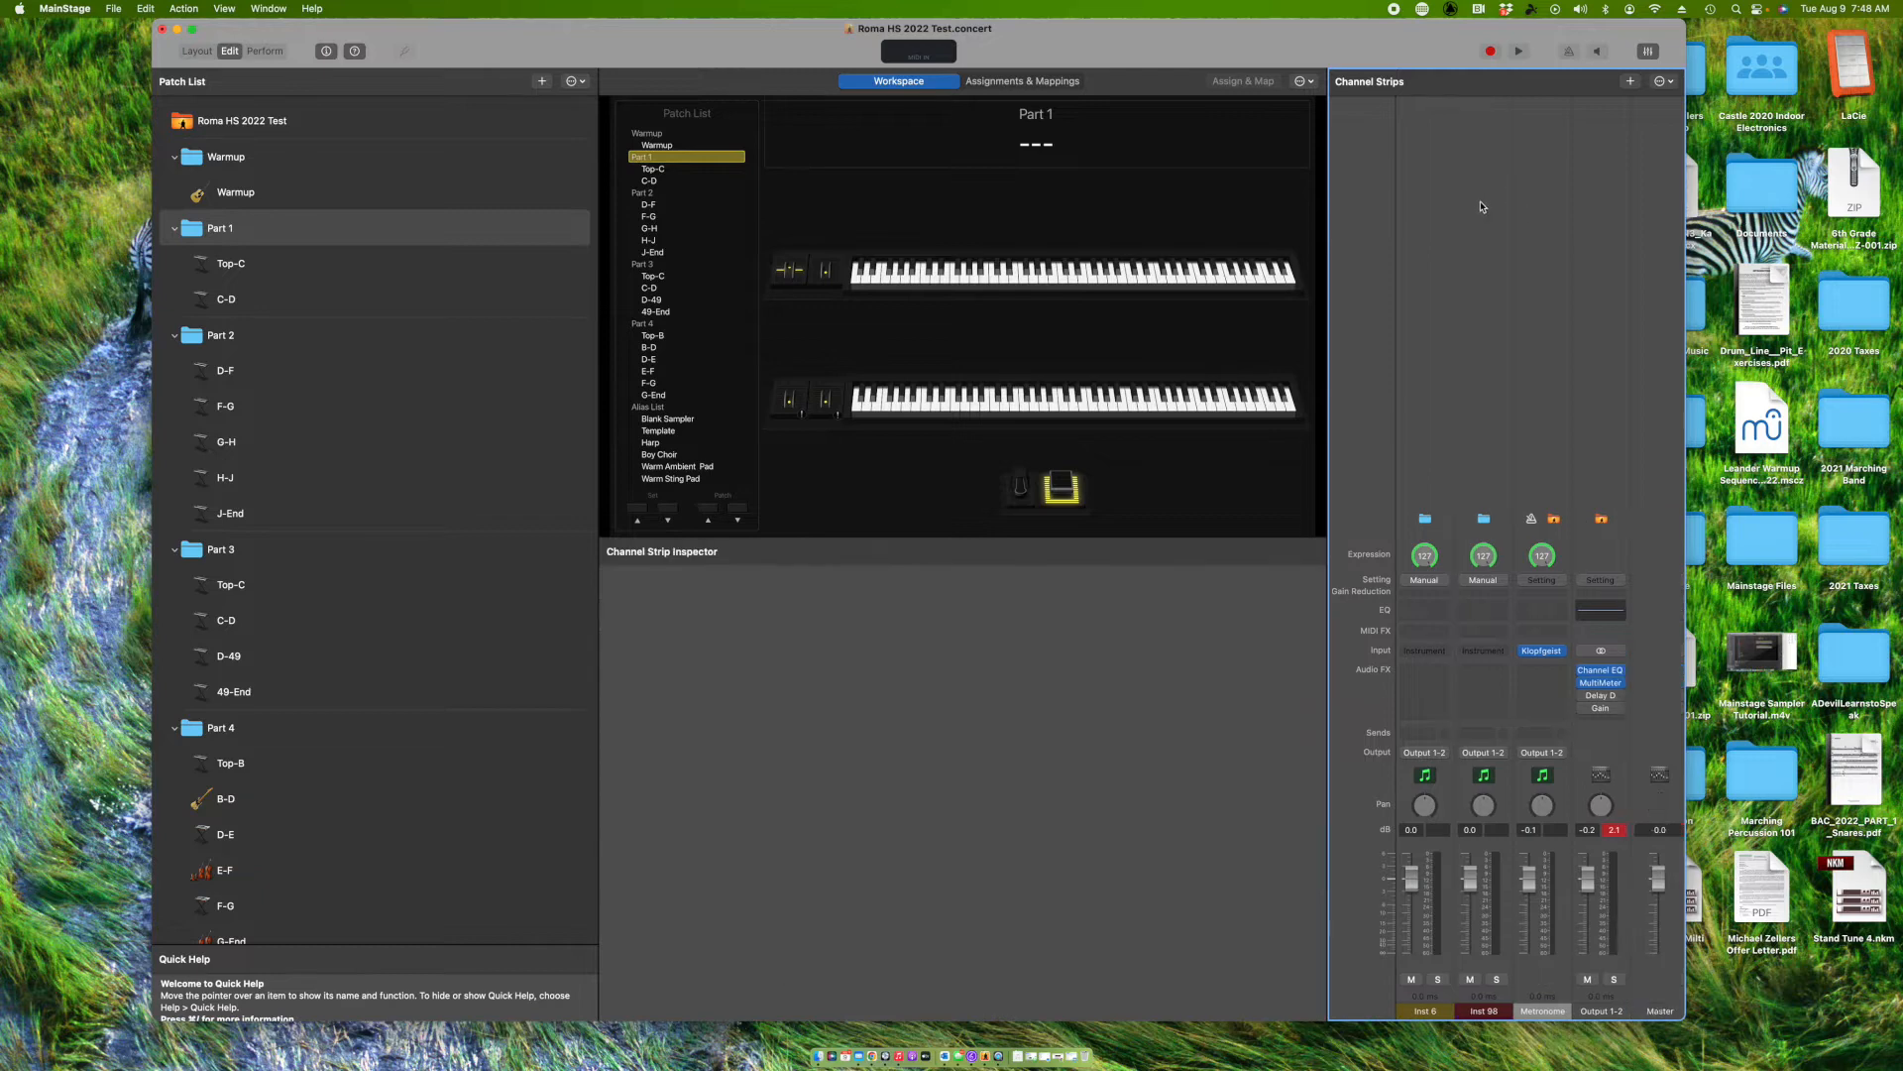
left_click(1484, 203)
key("Delete")
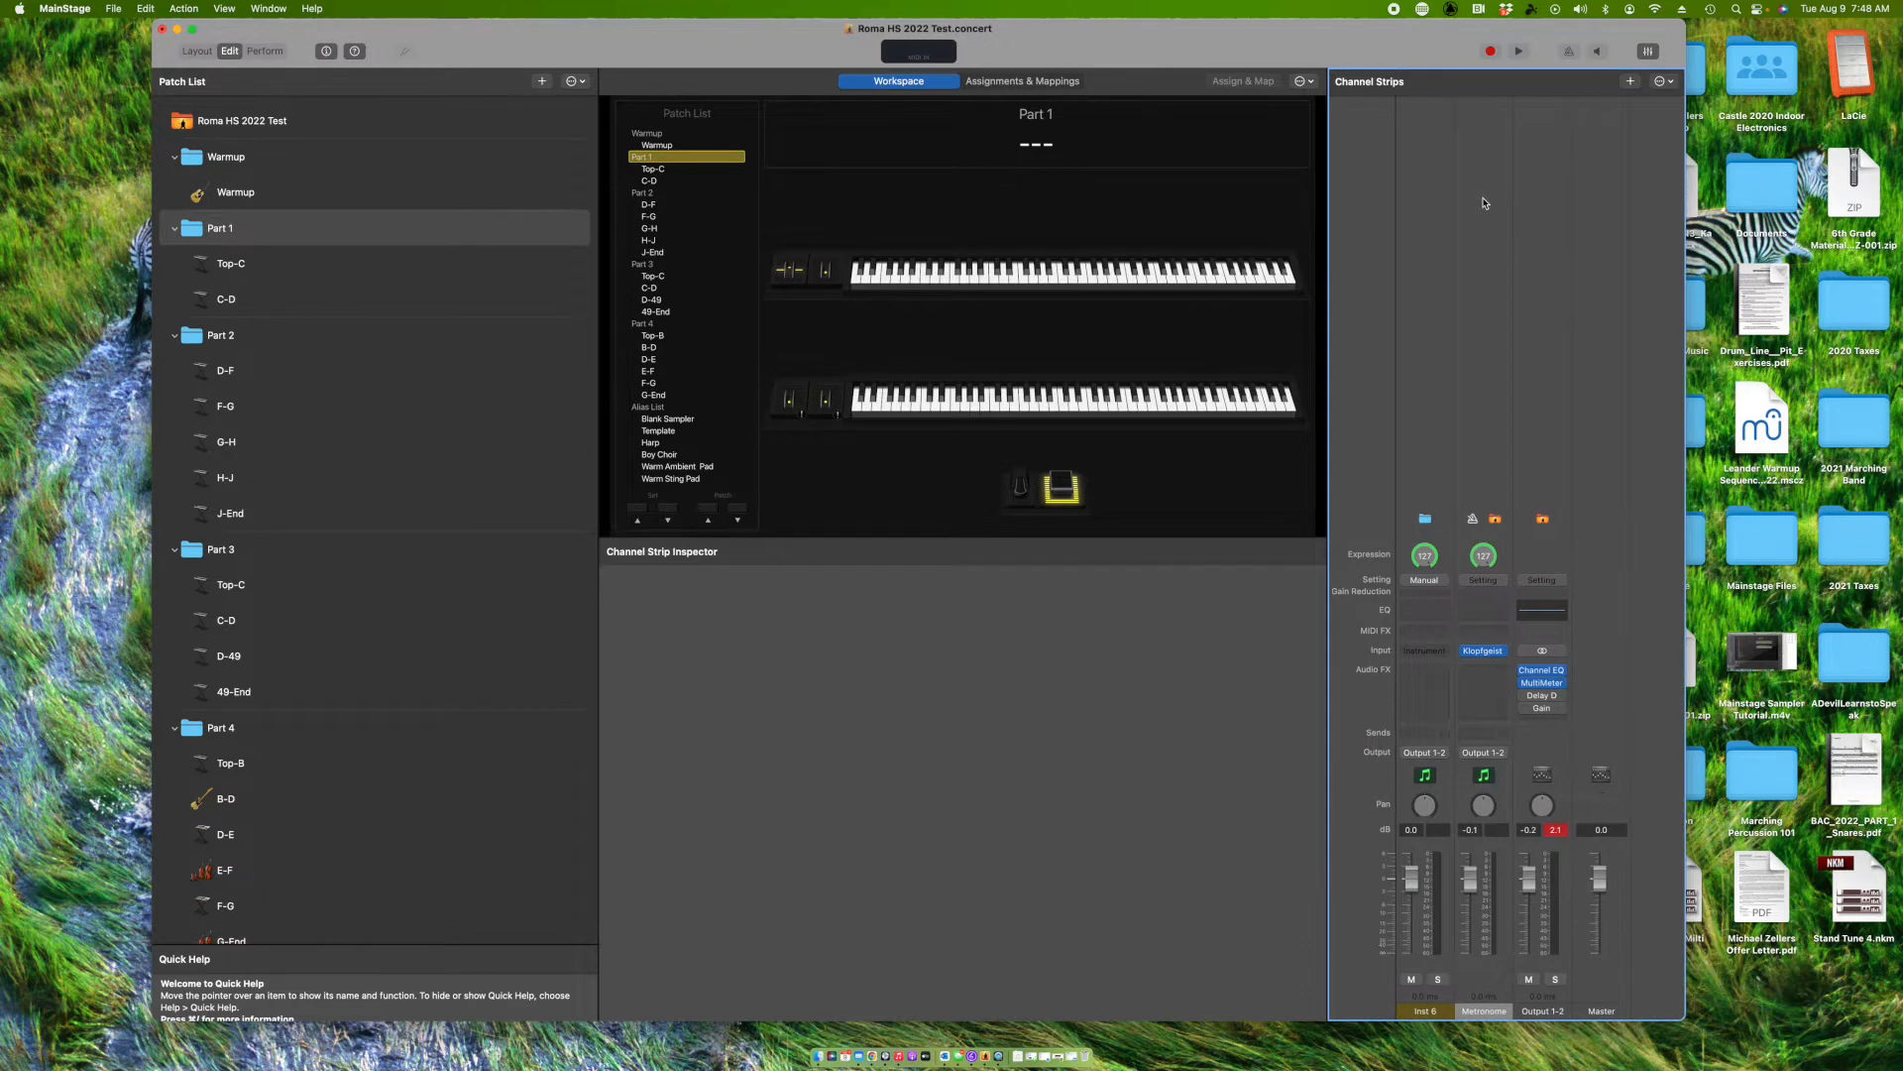
- Load the RHS P1 Sampler.cst file from the Sampler Instruments folder onto the remaining set-level channel strip and close the folder window
left_click(1437, 140)
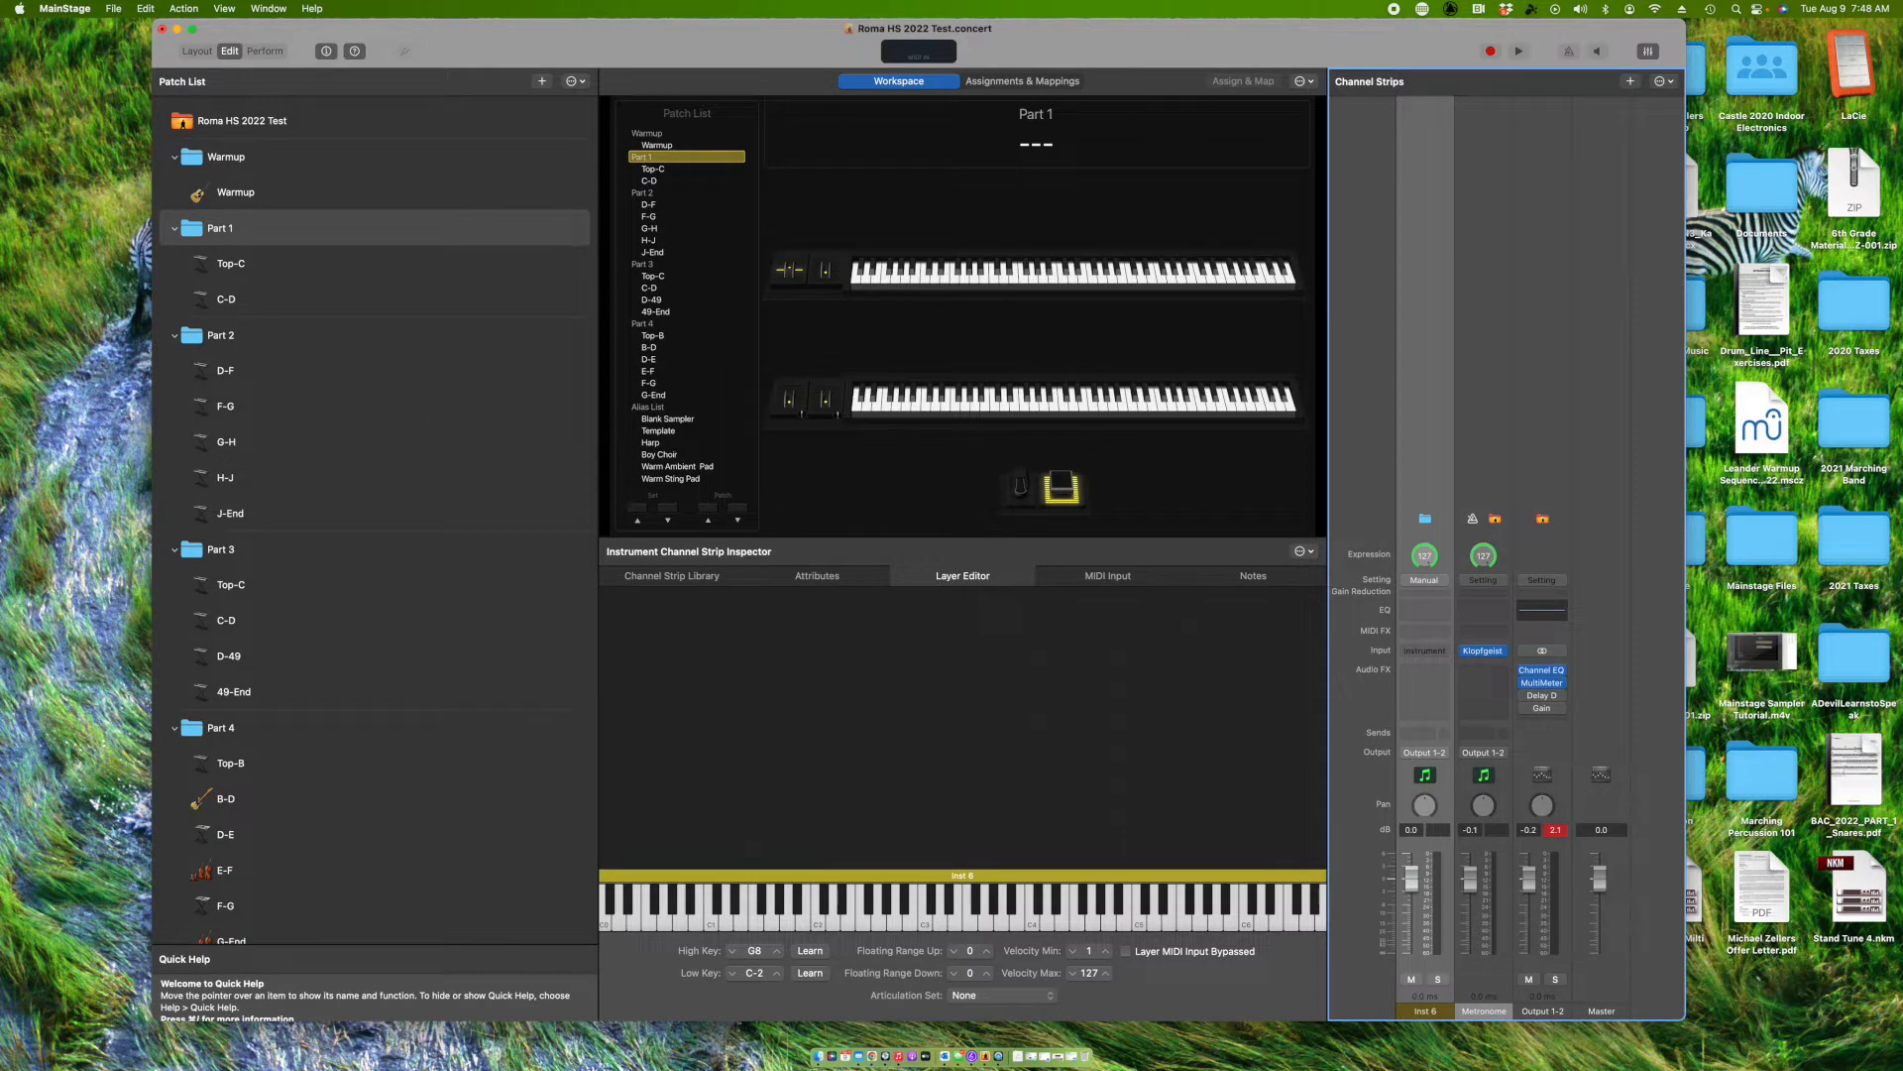
left_click_drag(1413, 535, 437, 19)
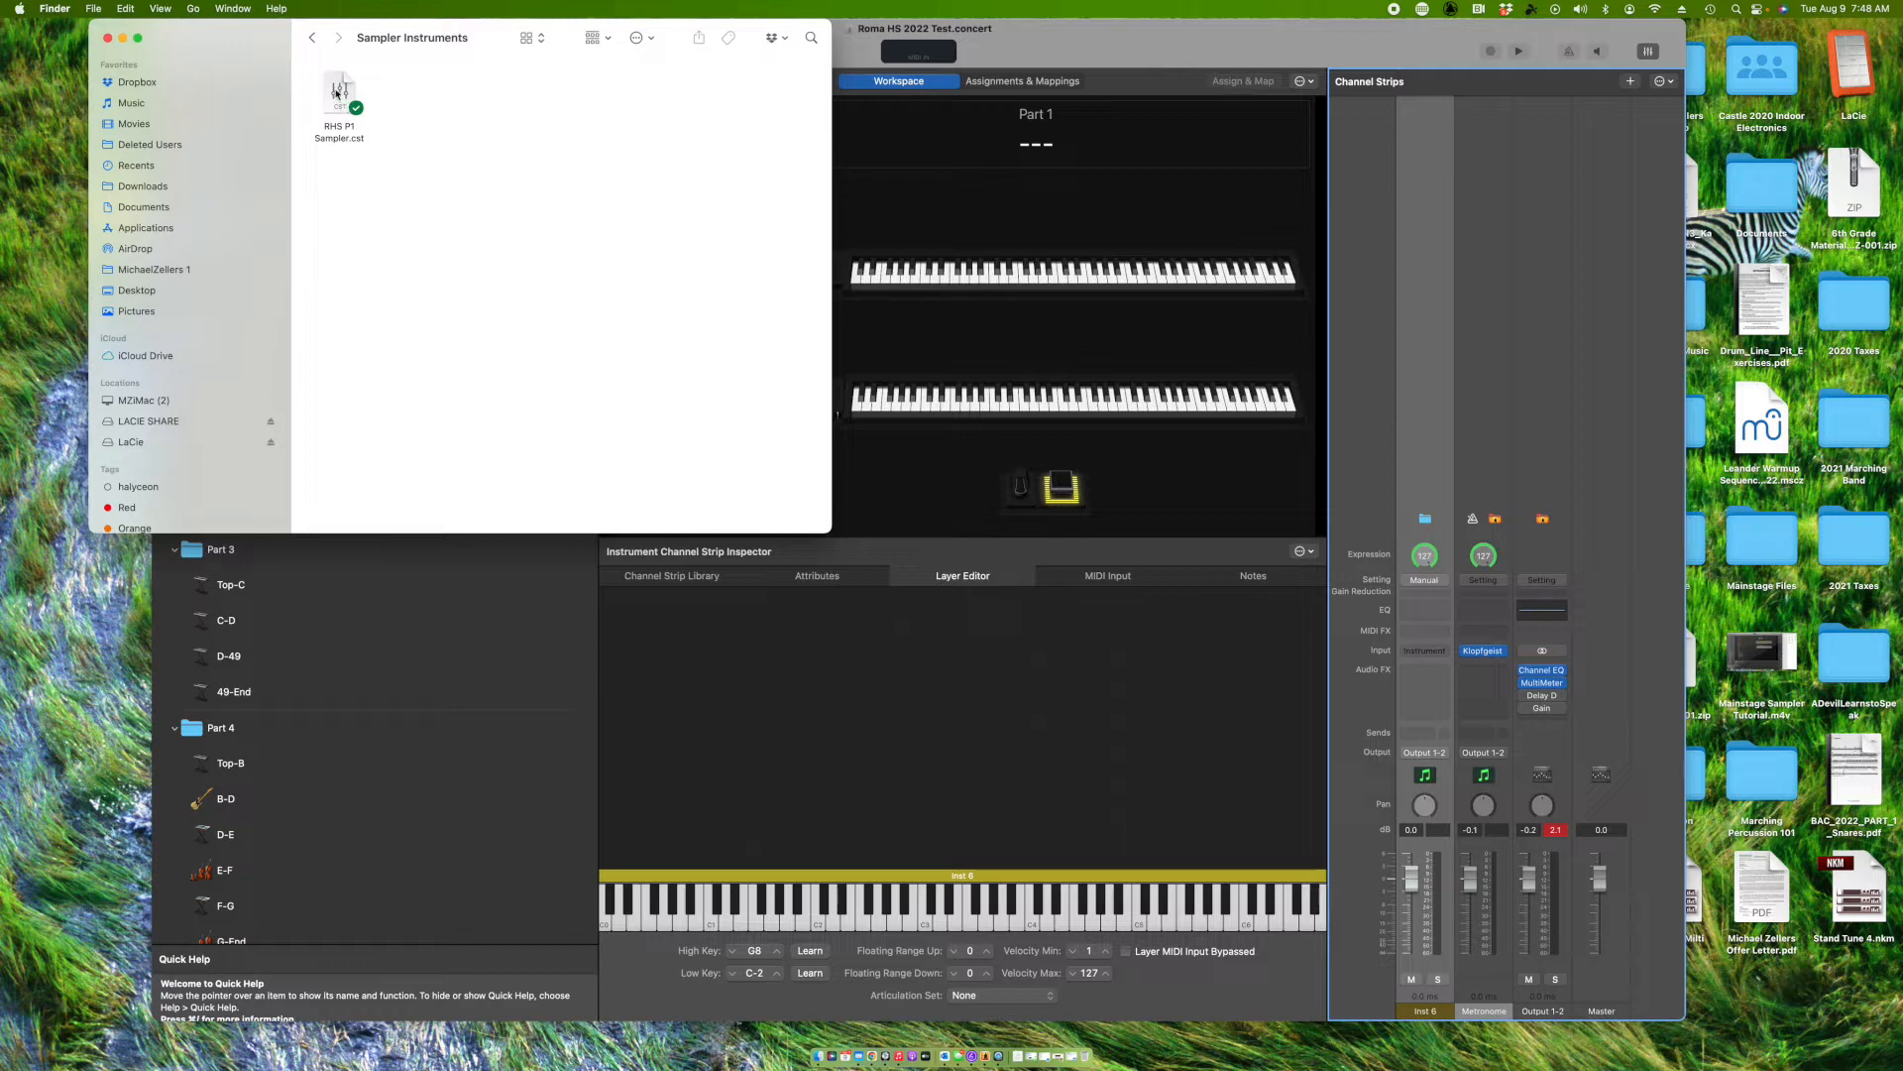
left_click(336, 92)
left_click_drag(338, 95, 1429, 262)
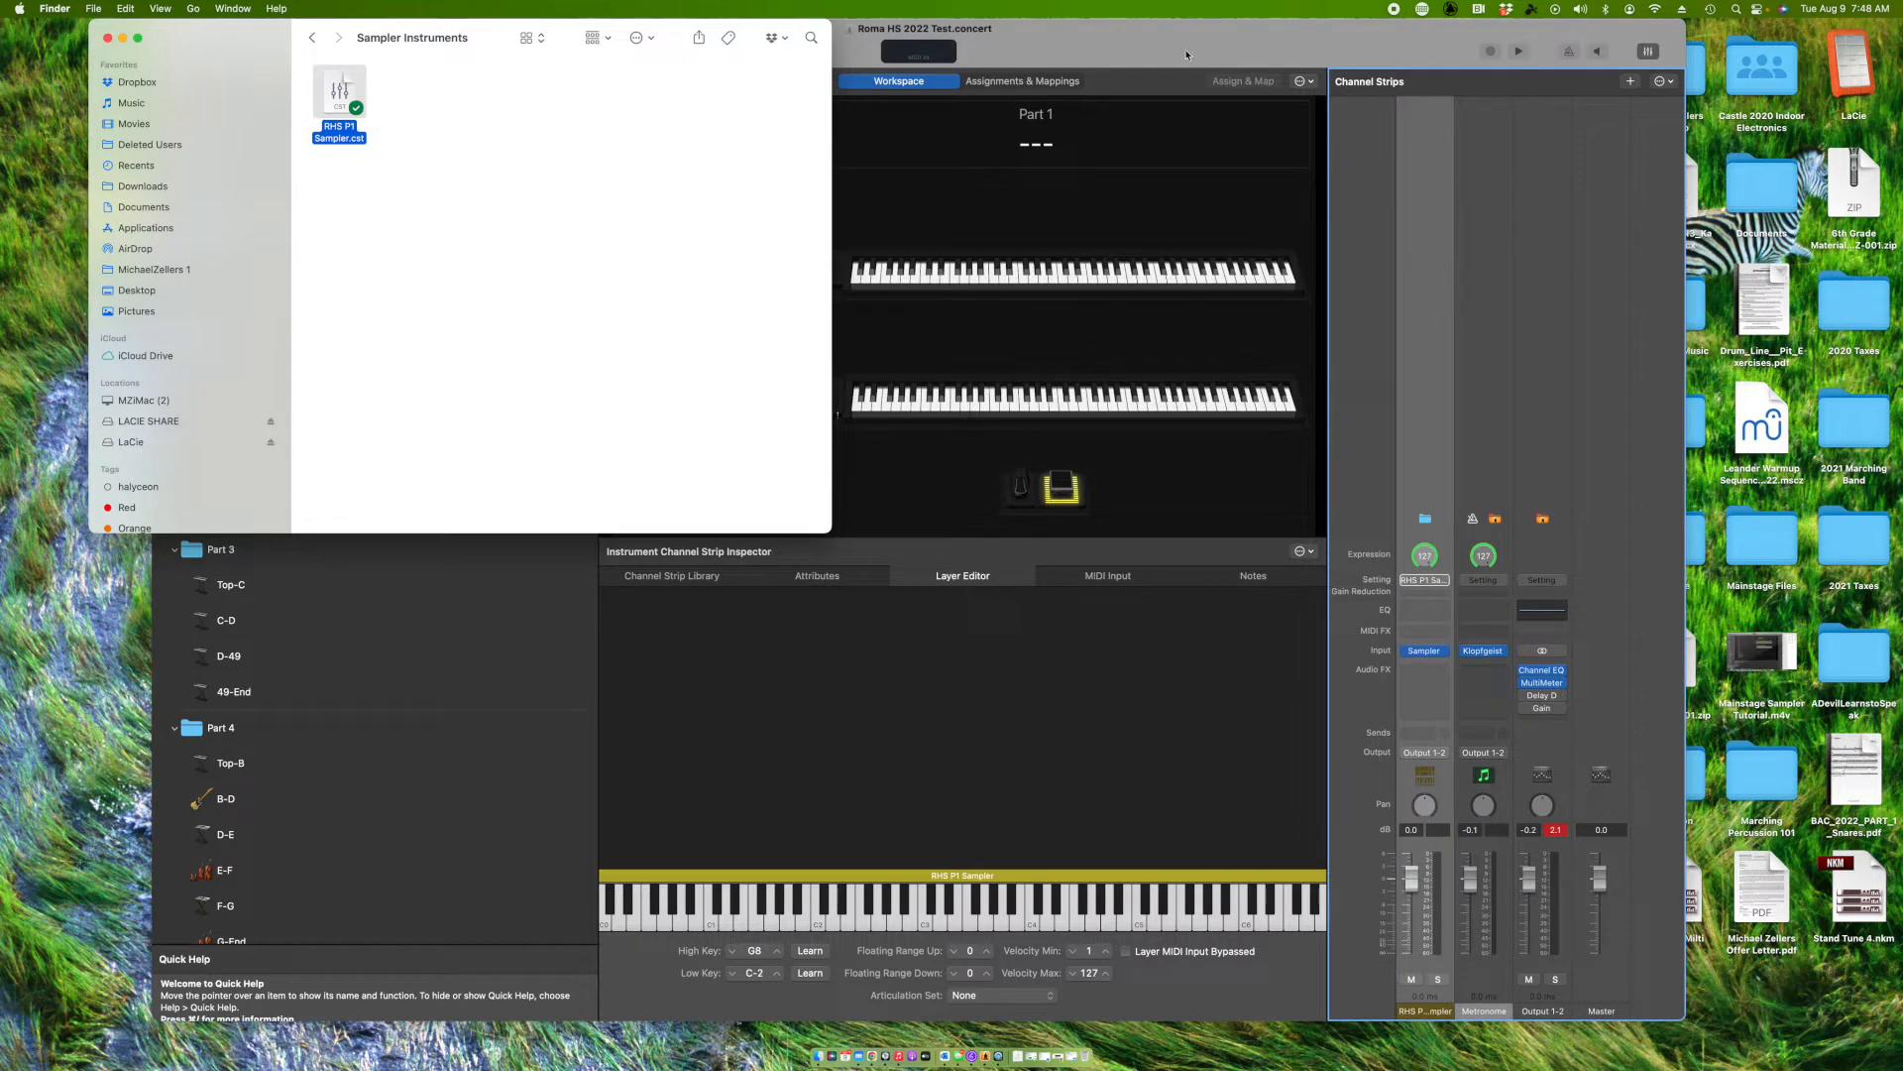
key("super+w")
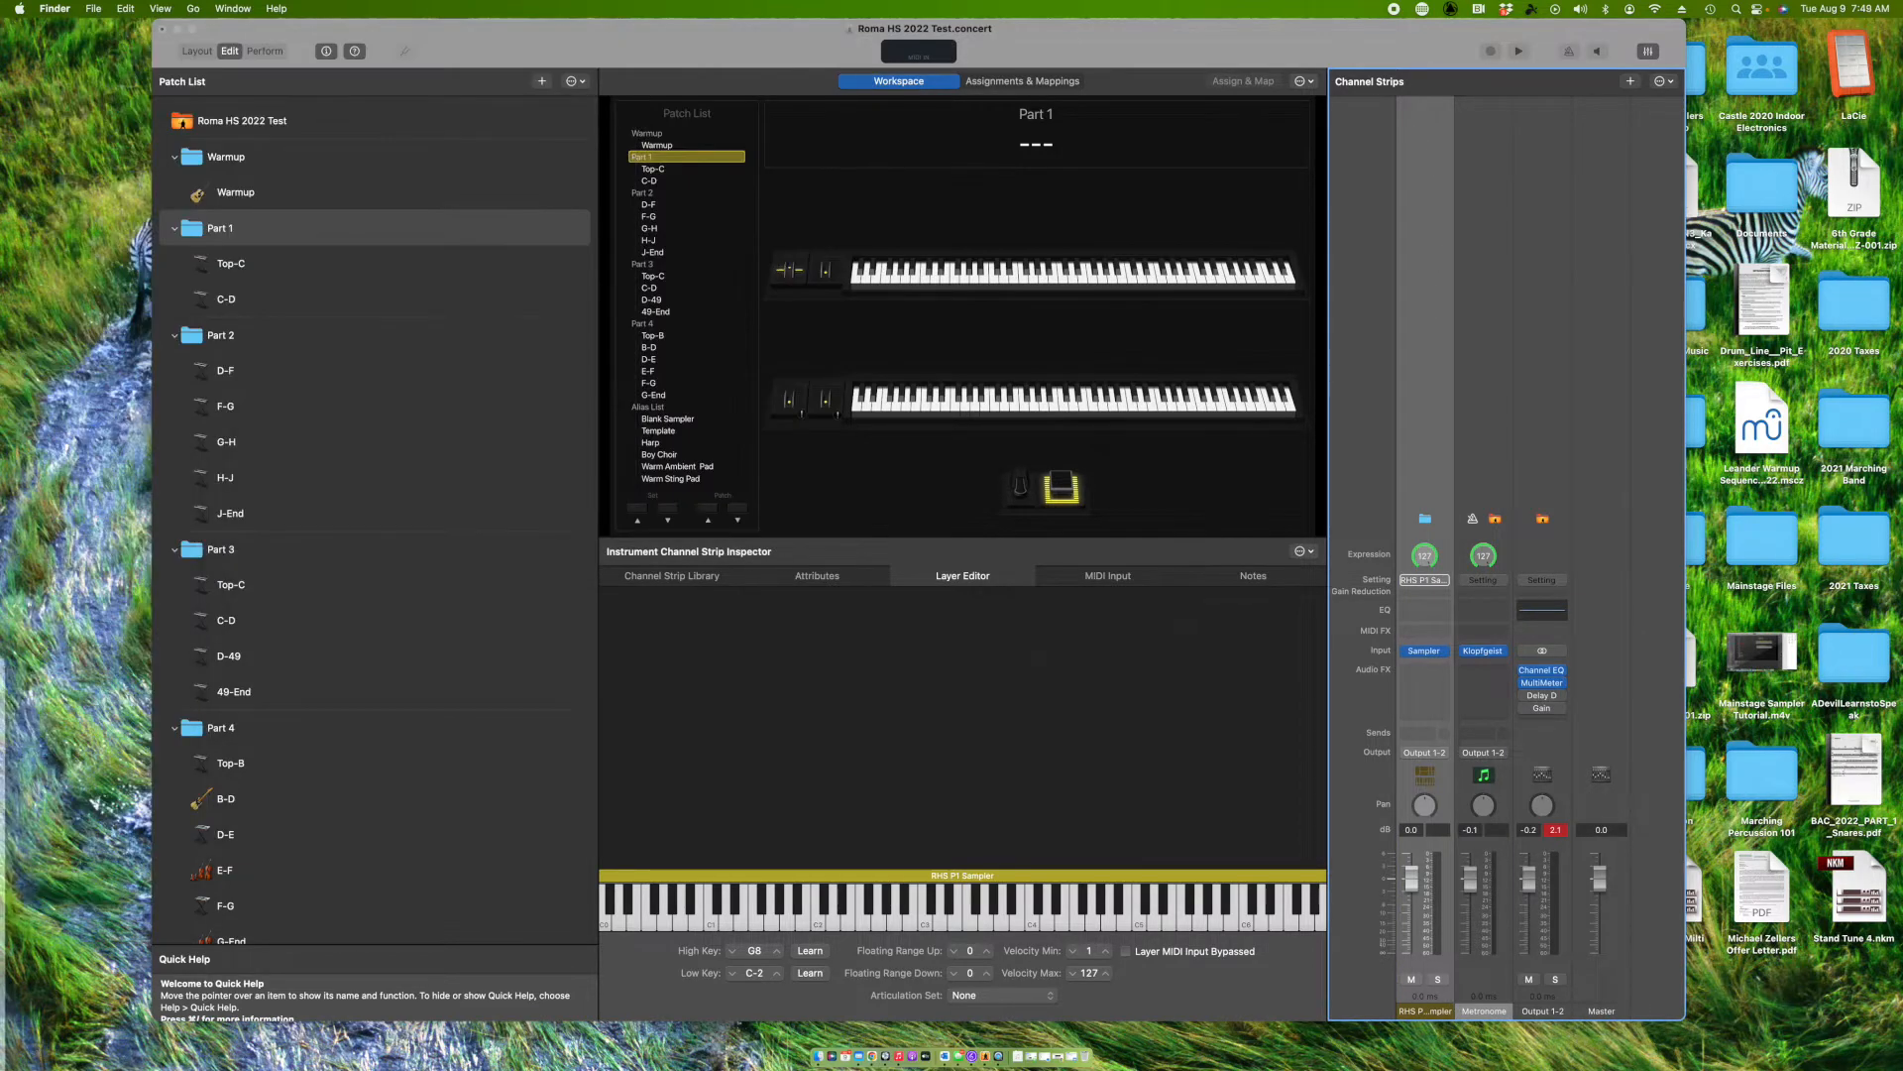
- Open the channel strip's Sampler instrument and examine how its zones are mapped across the keyboard
left_click(1426, 653)
left_click(1427, 651)
left_click_drag(1184, 230, 994, 198)
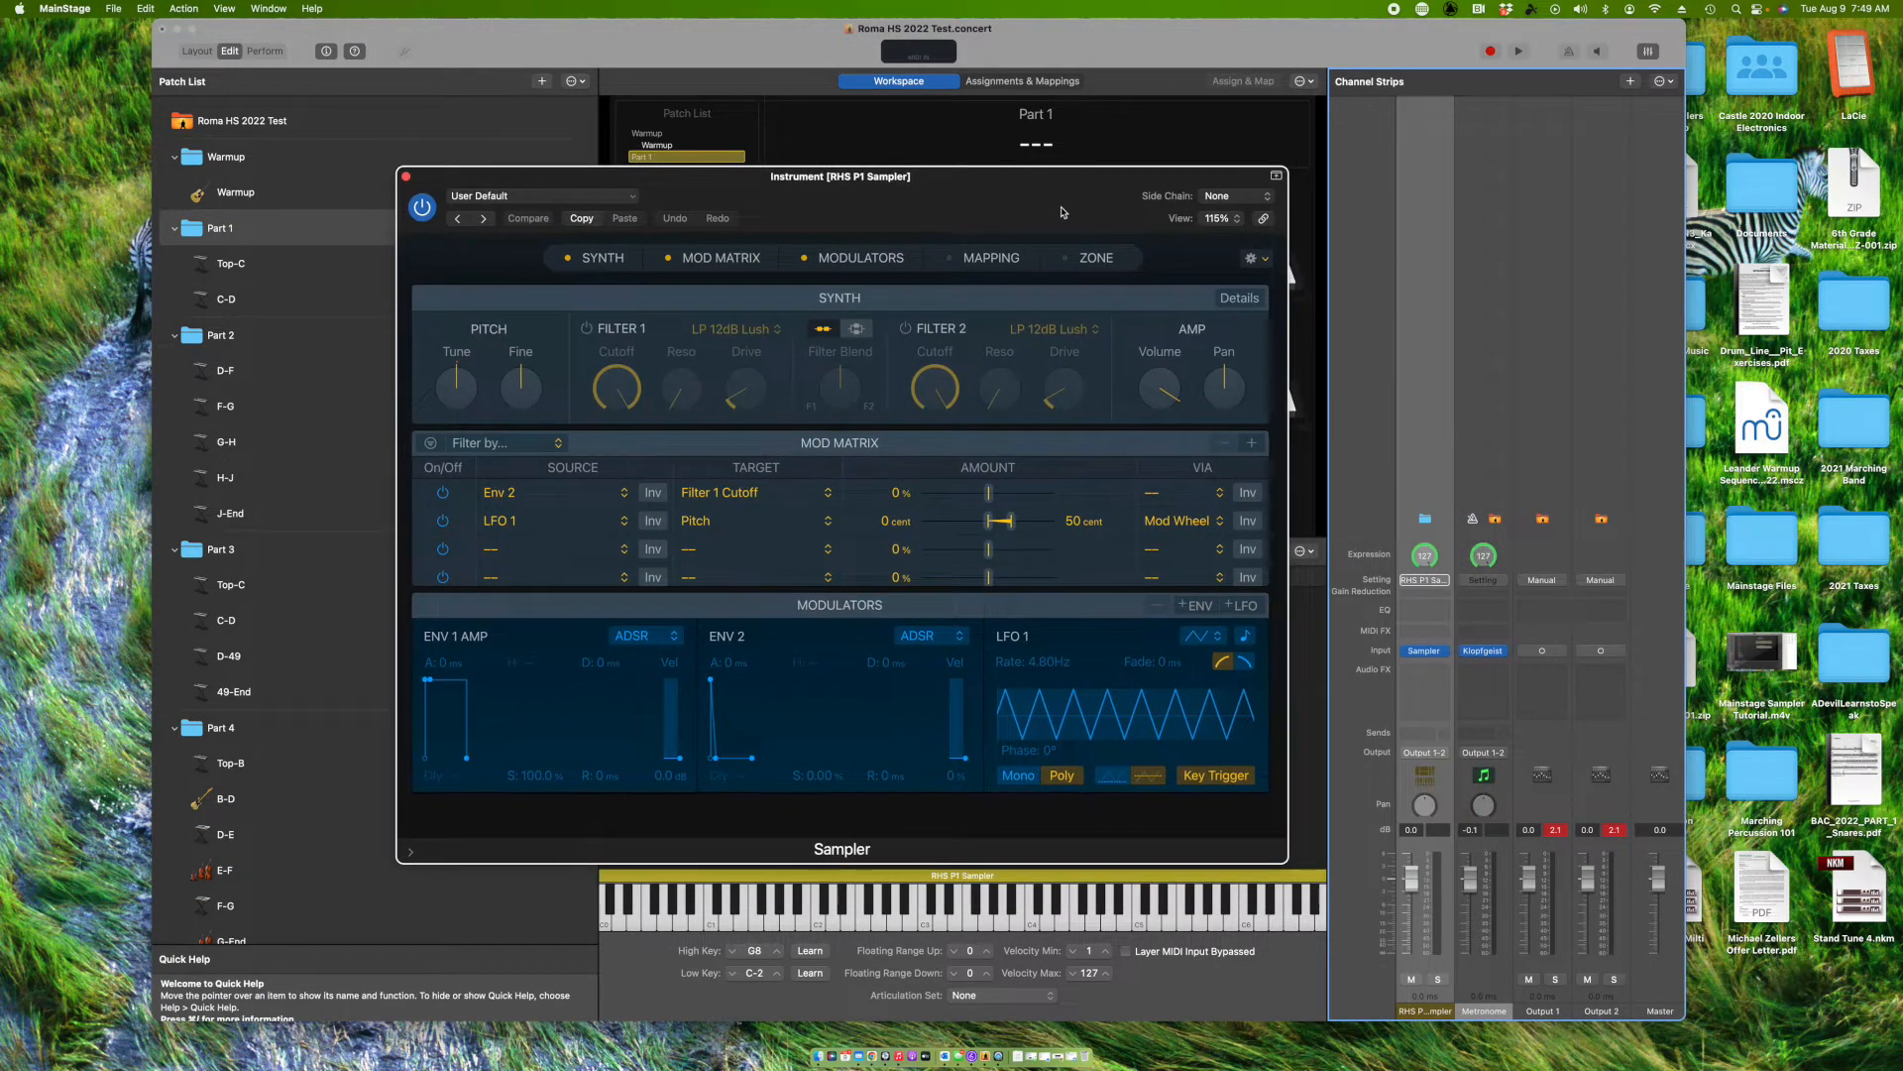
left_click(994, 259)
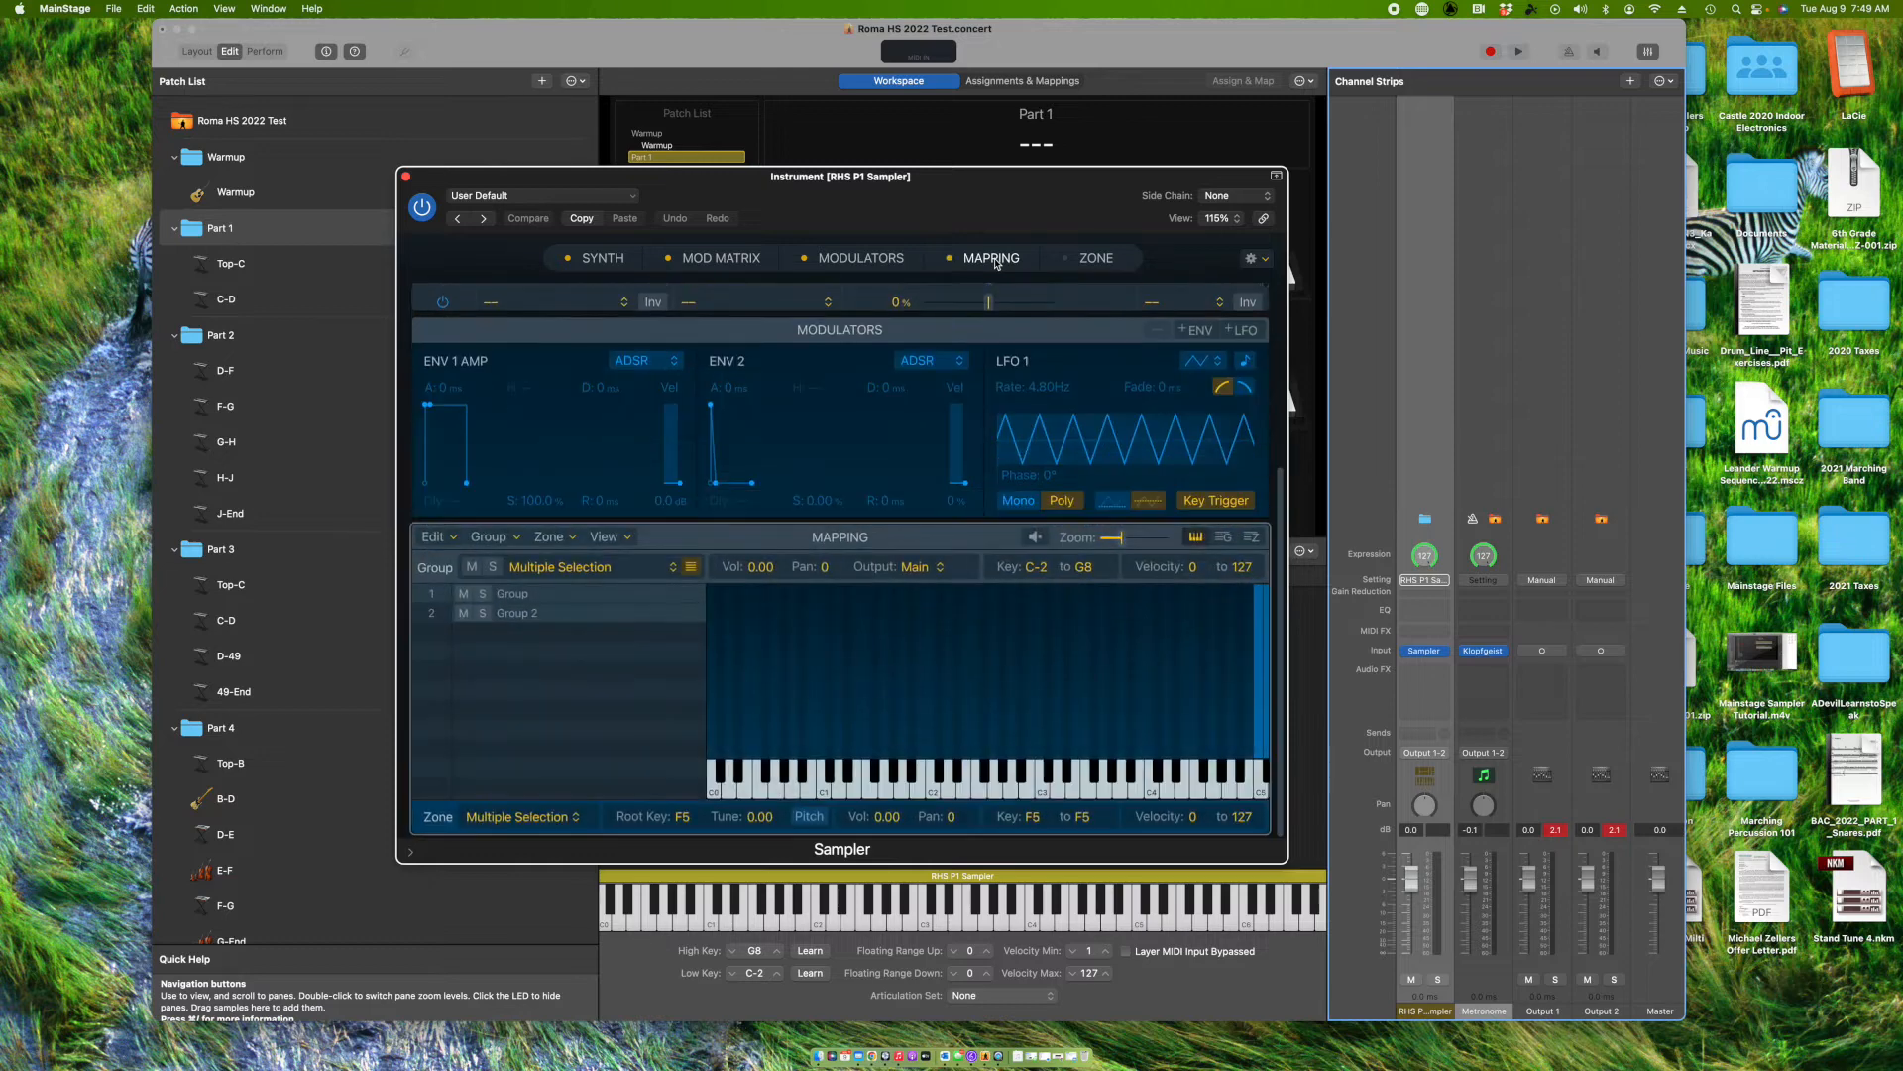
scroll(1188, 643, "right", 5)
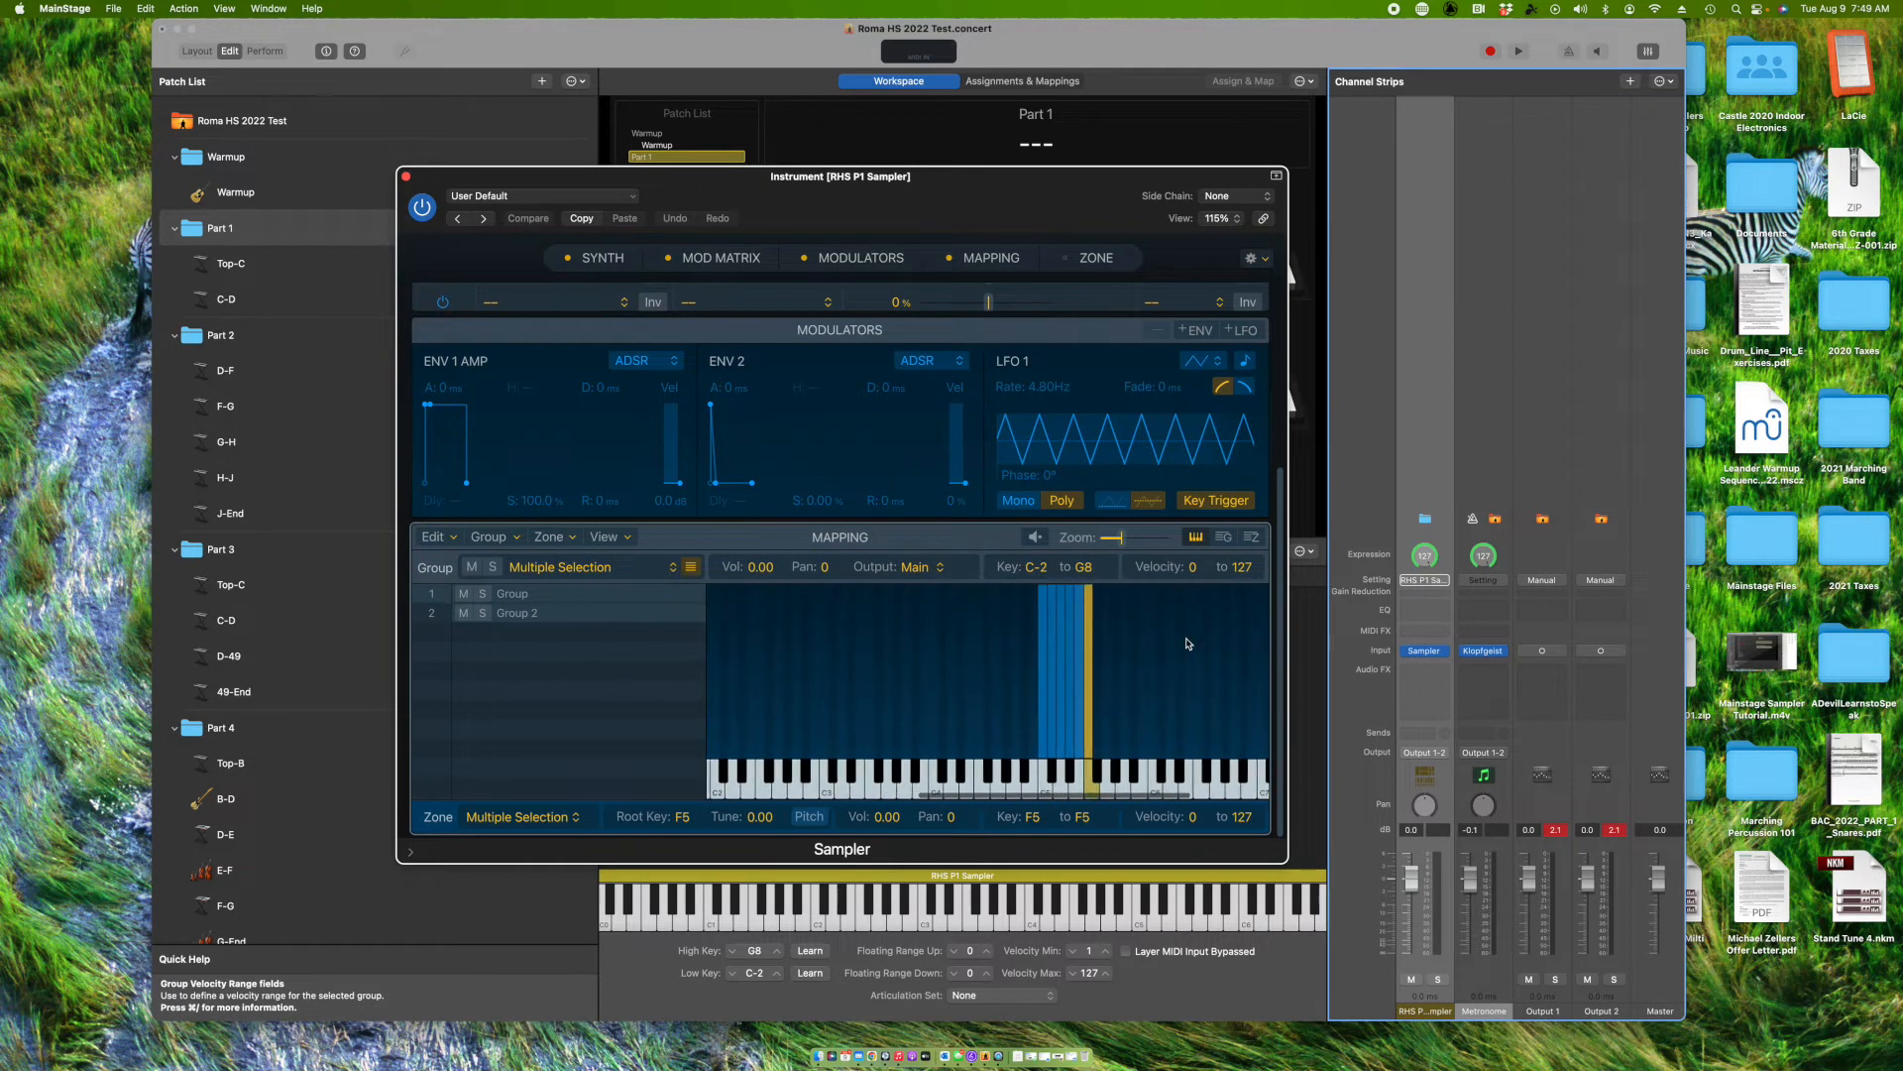
scroll(1189, 643, "right", 1)
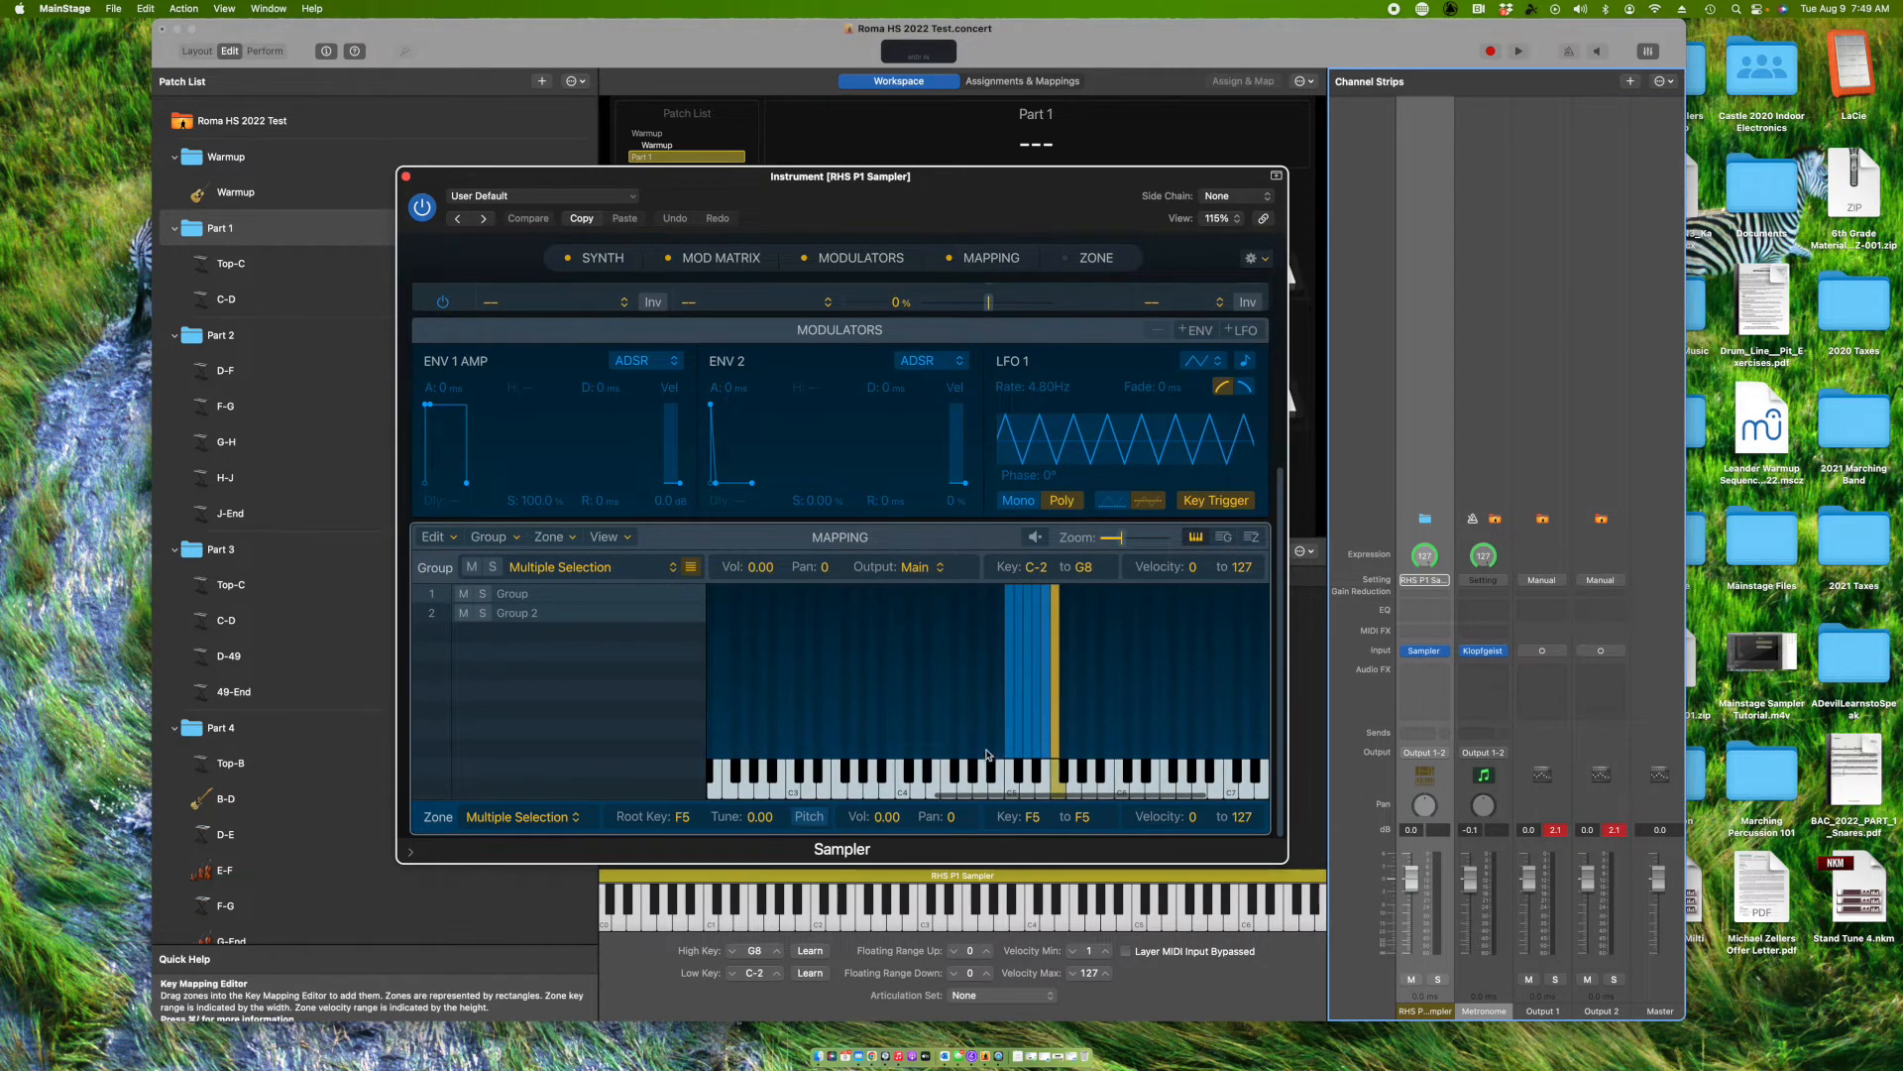
- Review the Sampler's zone list, including key ranges, 1 Shot playback and group assignments, and close the instrument window
left_click(1251, 537)
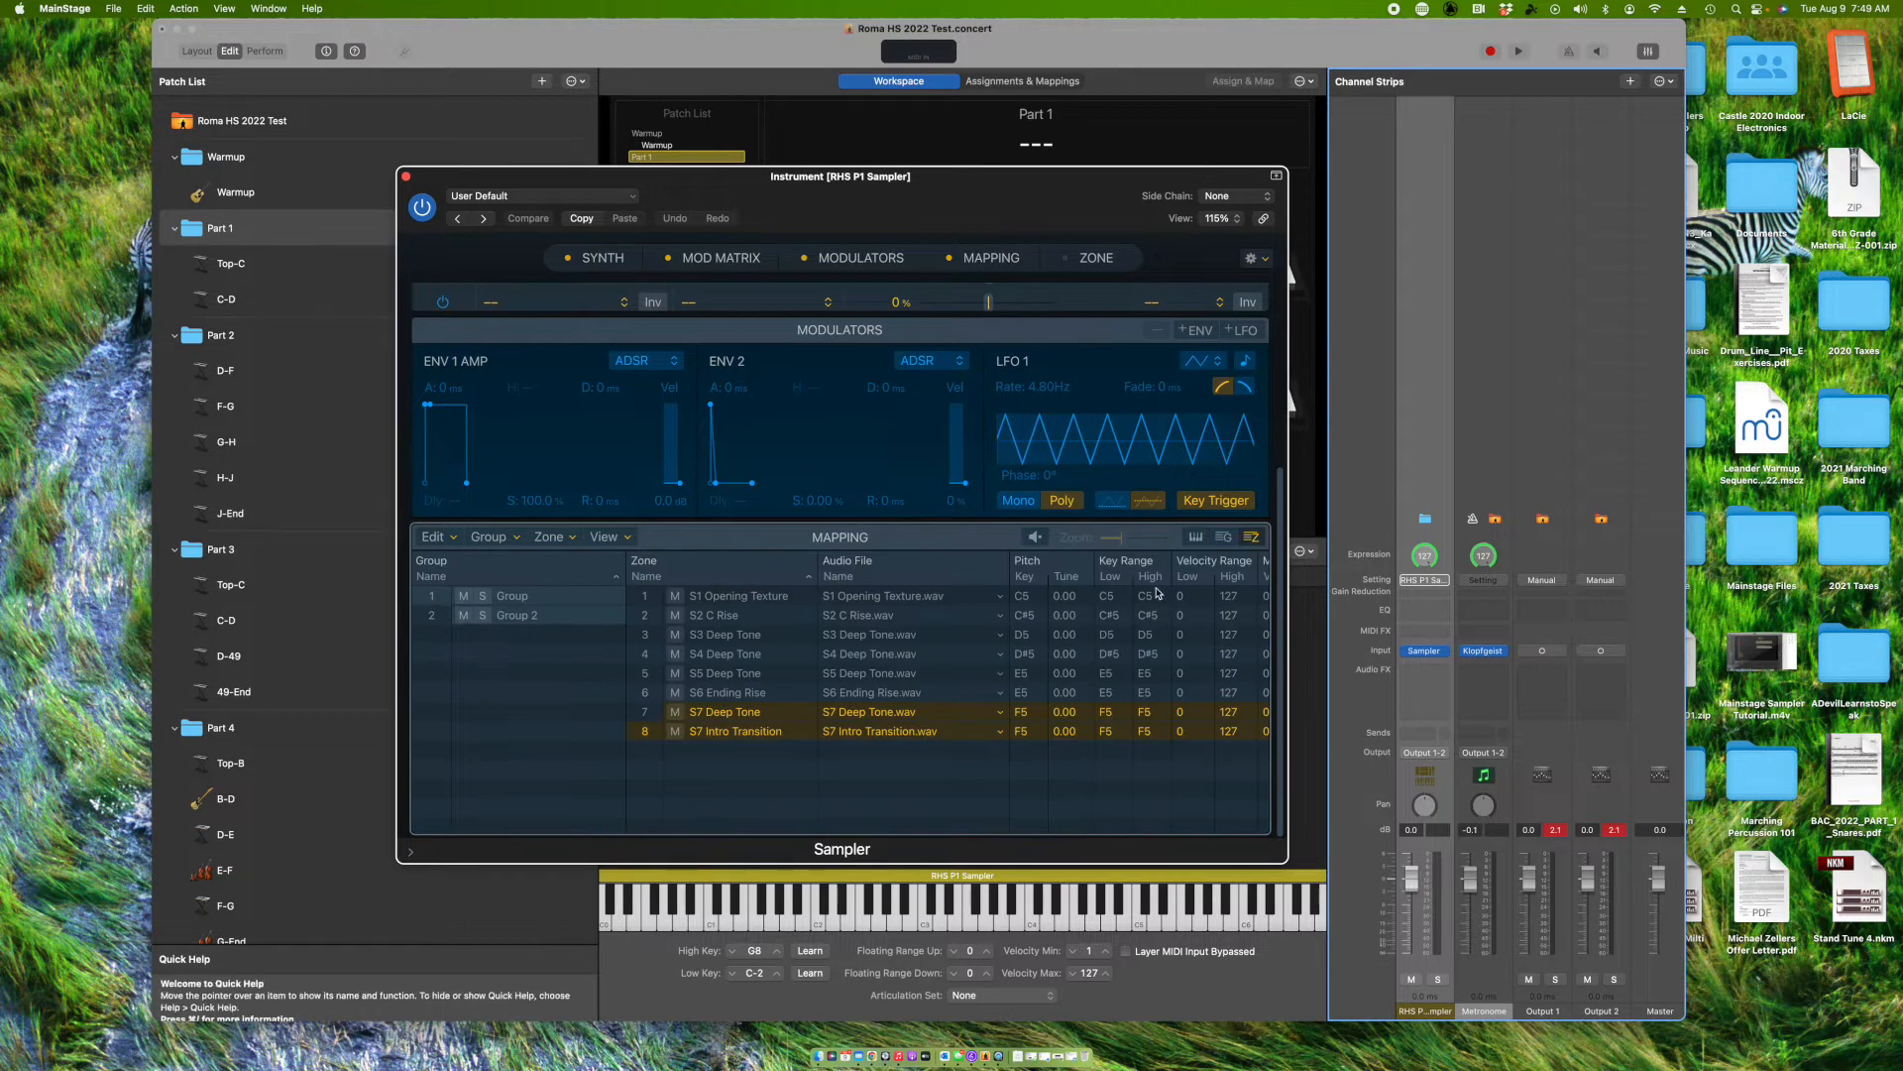
scroll(1041, 654, "up", 1)
scroll(912, 710, "right", 3)
scroll(910, 710, "right", 5)
scroll(910, 709, "right", 4)
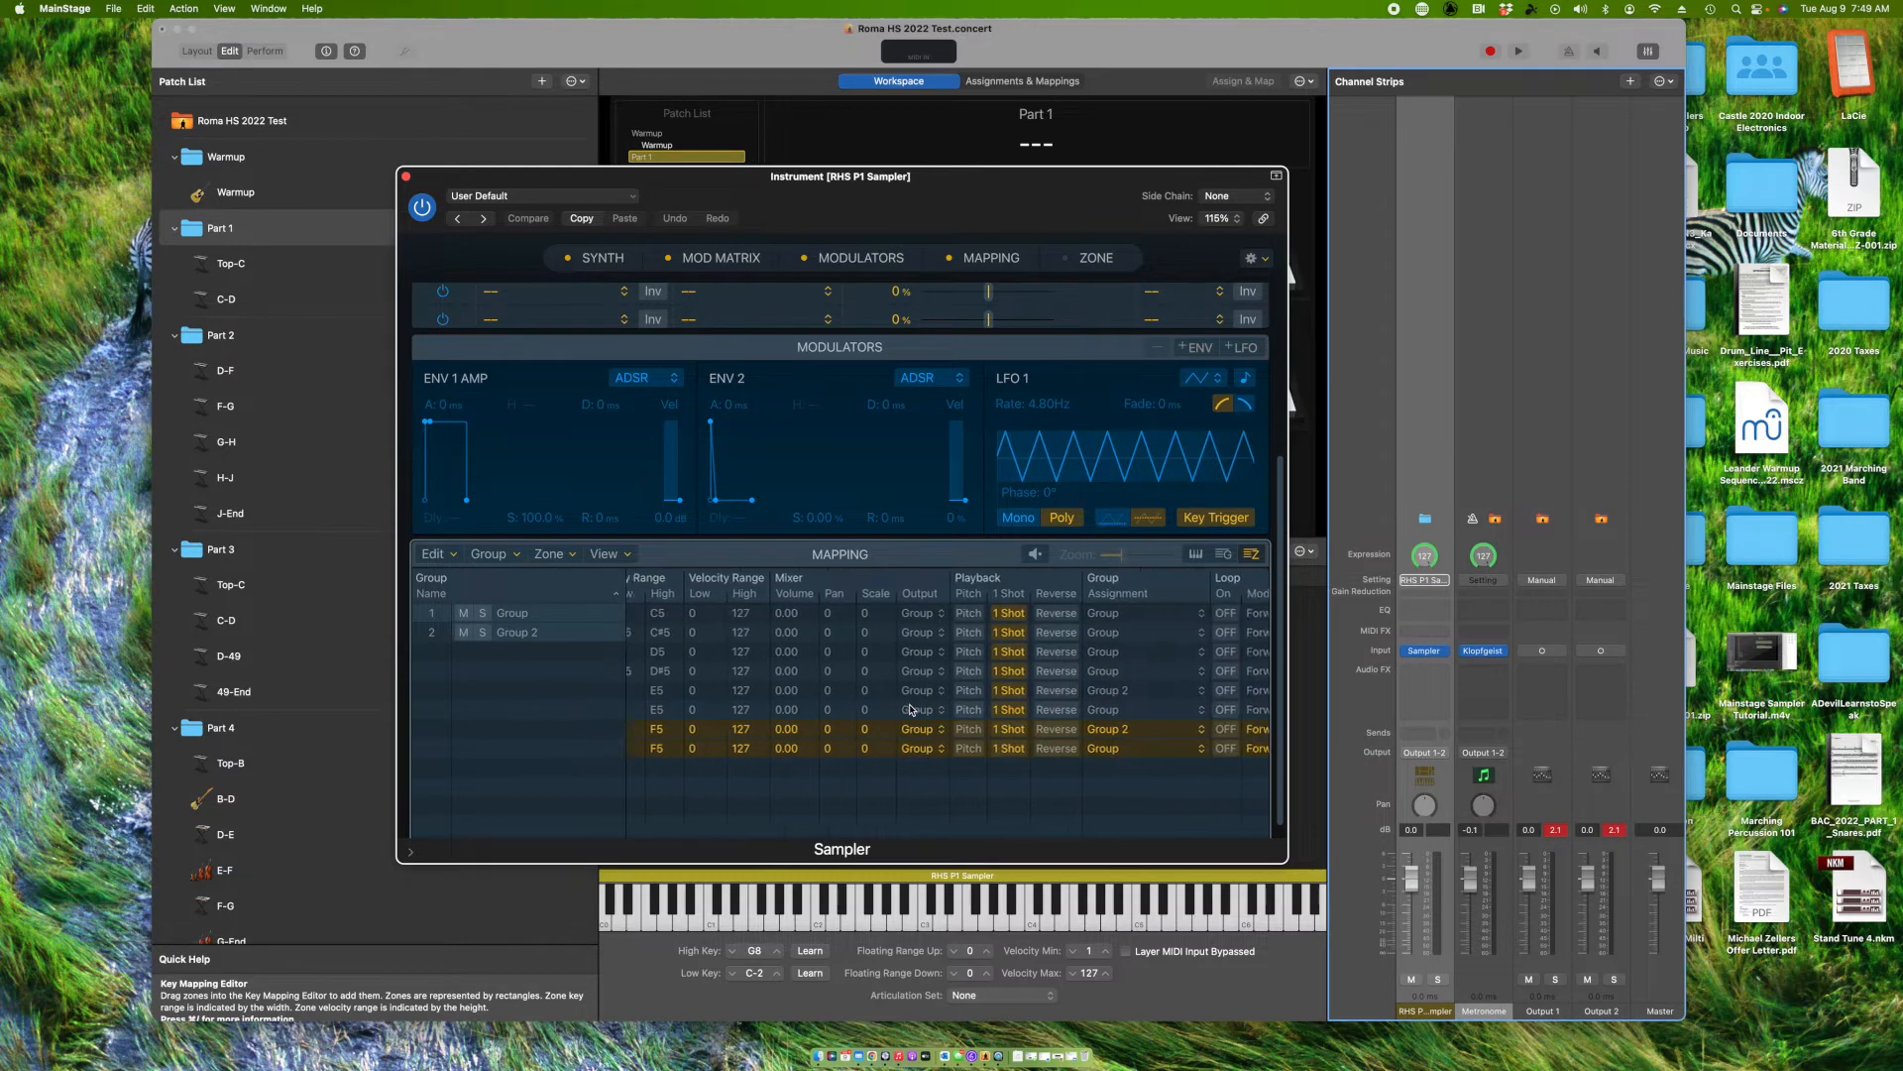
scroll(912, 710, "left", 2)
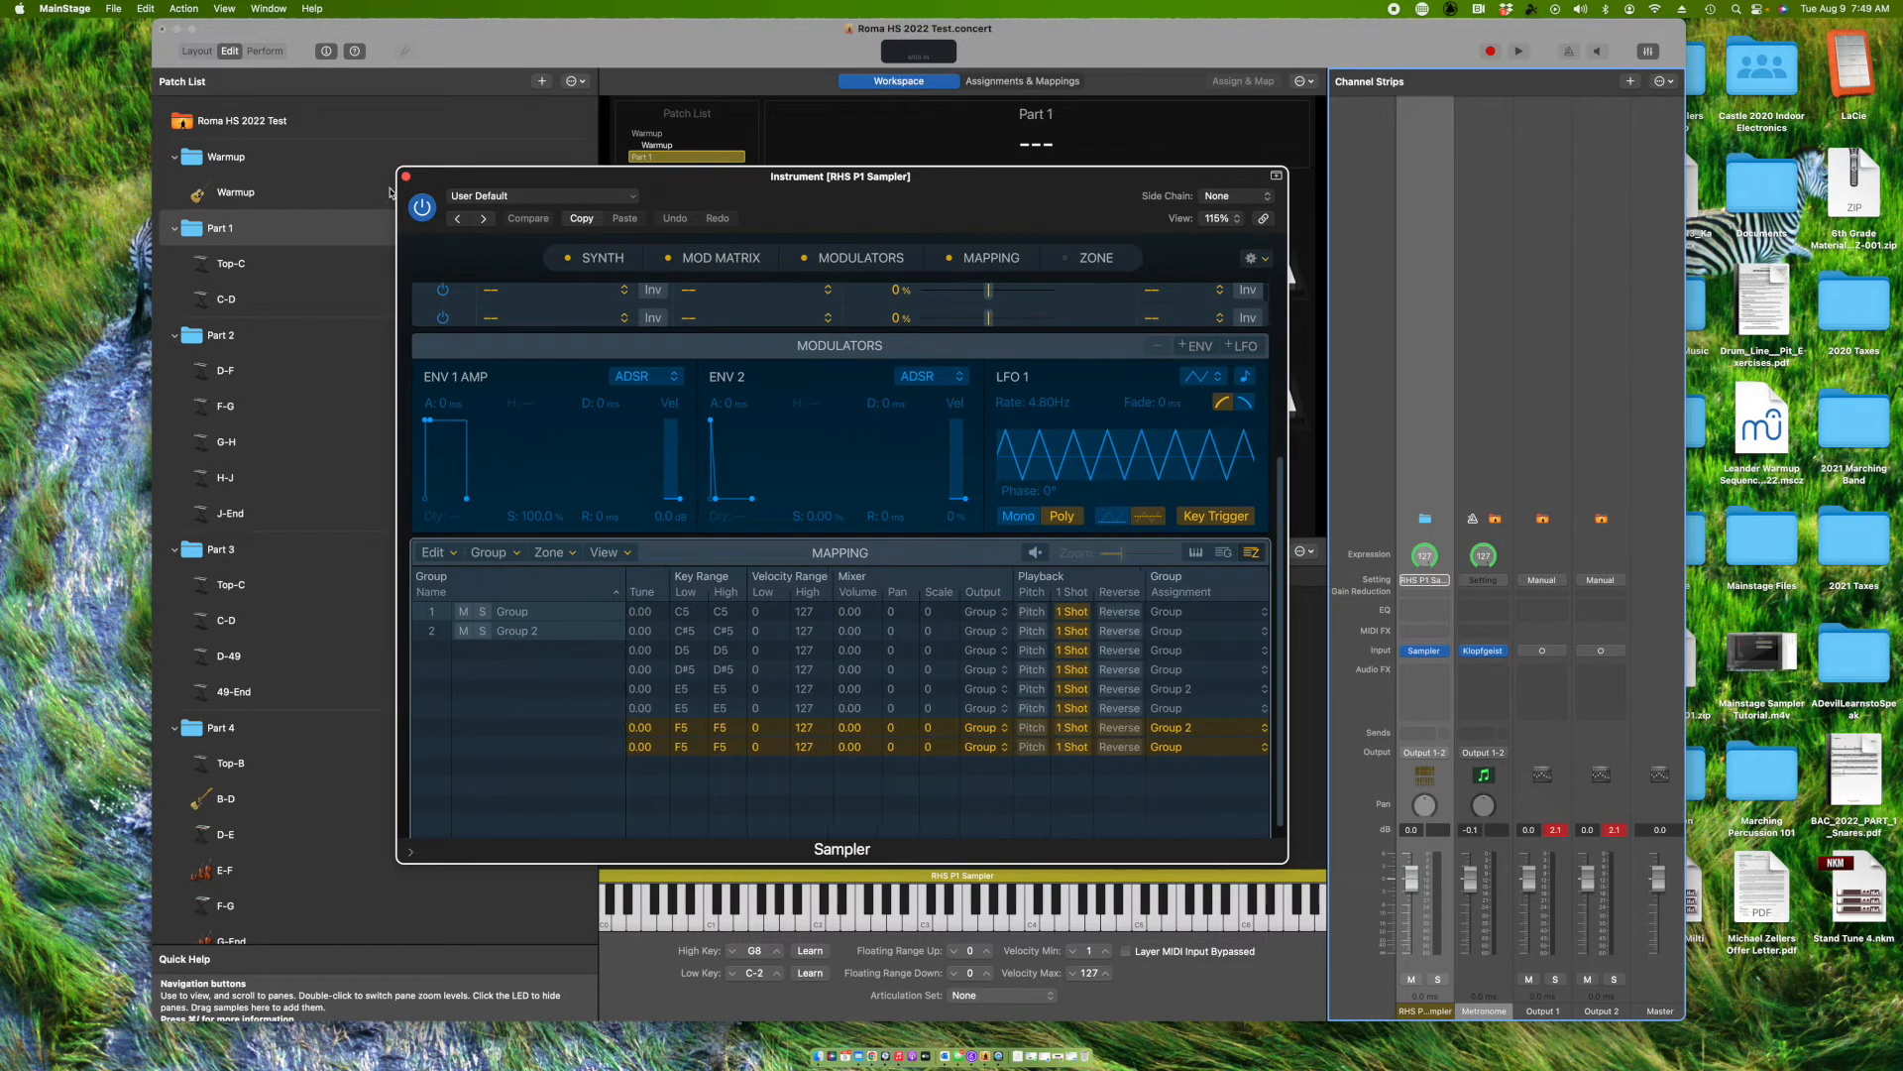
left_click(405, 175)
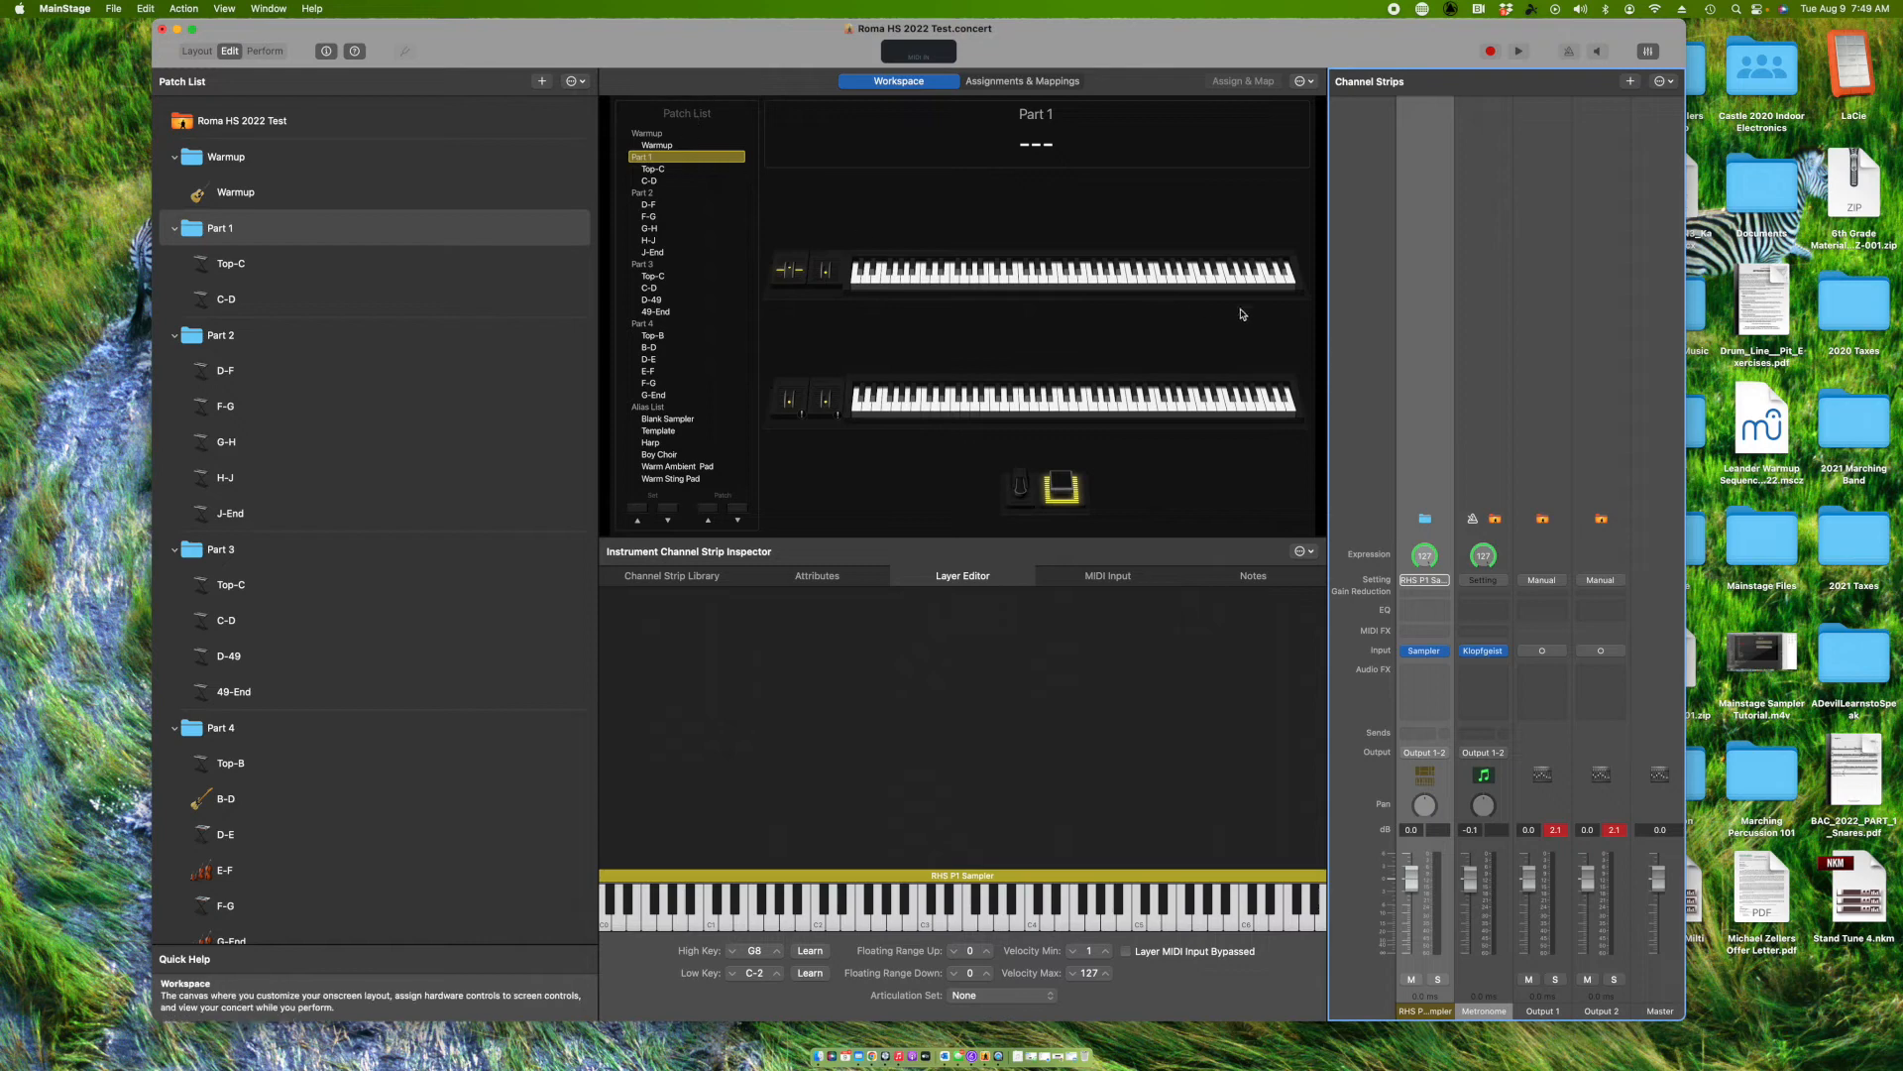
- Check the Top-C and C-D patches for the set-level sampler on their keyboard layouts
left_click(295, 262)
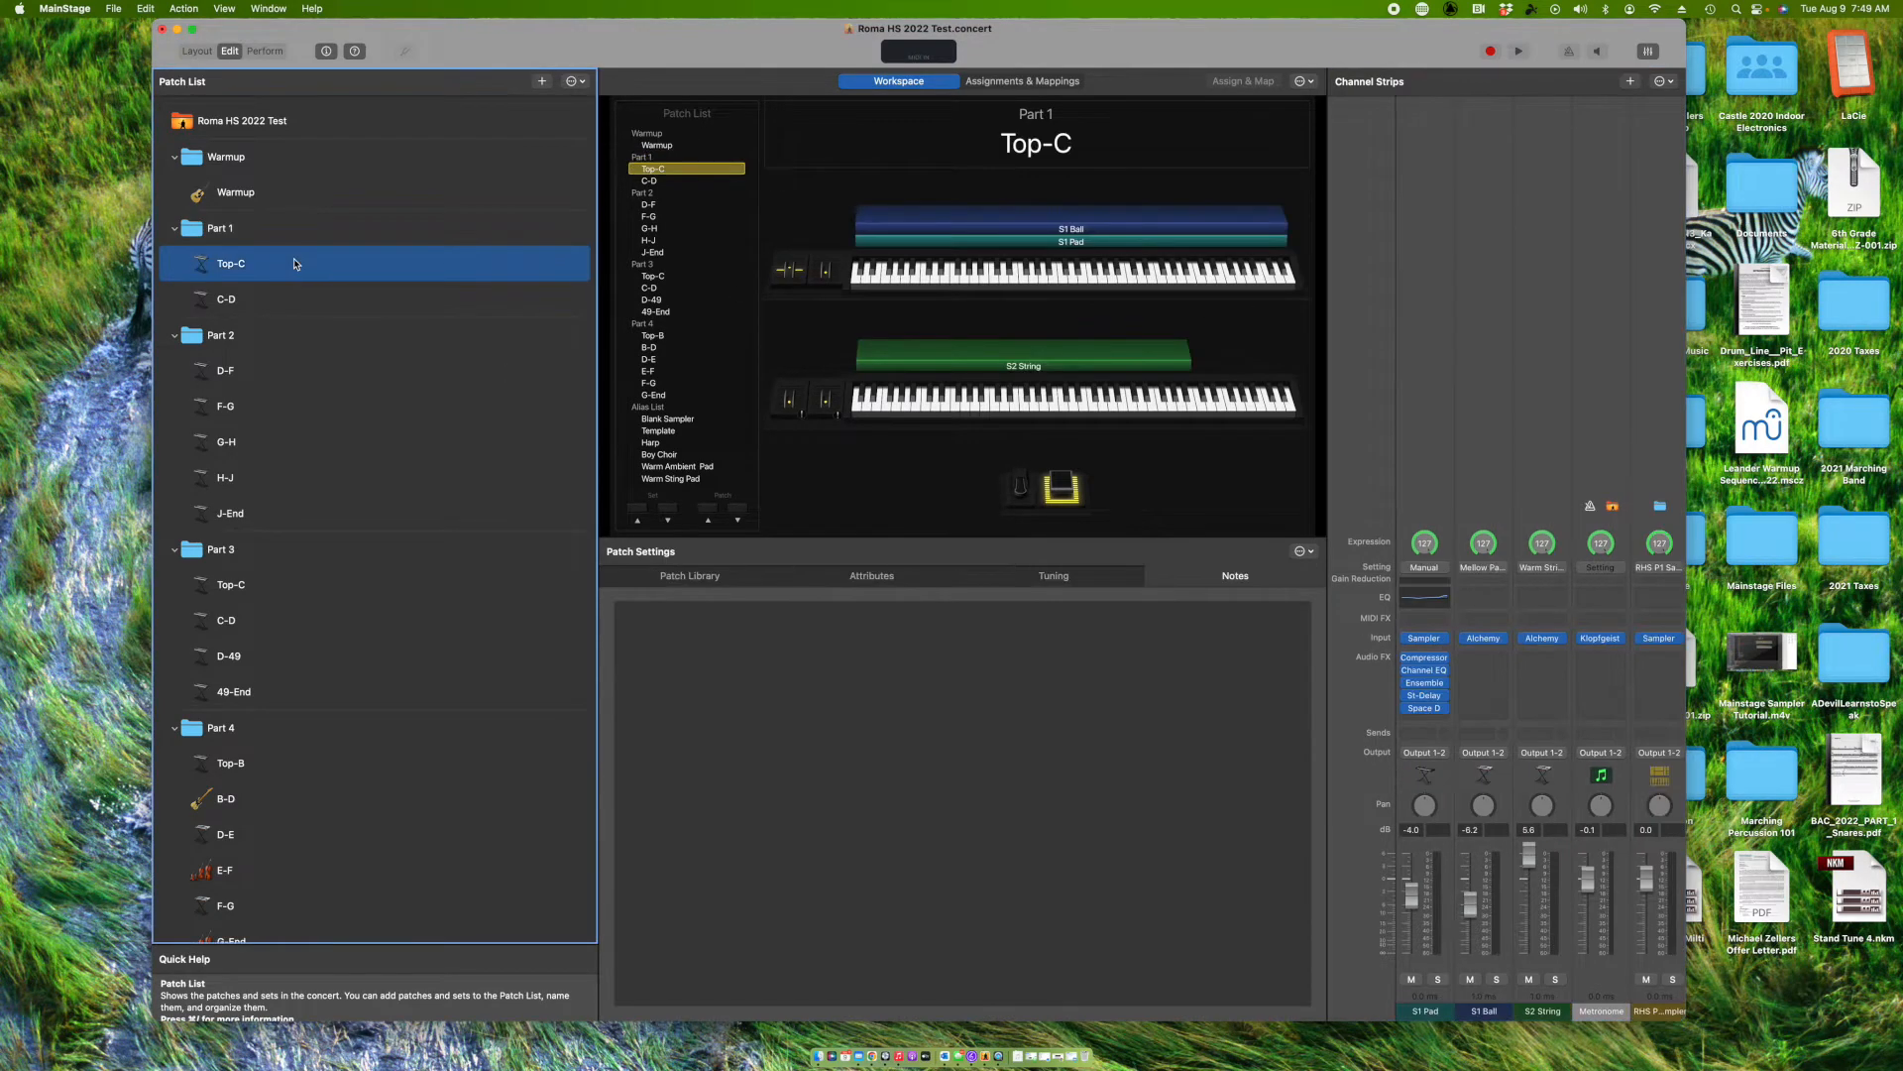
left_click(323, 296)
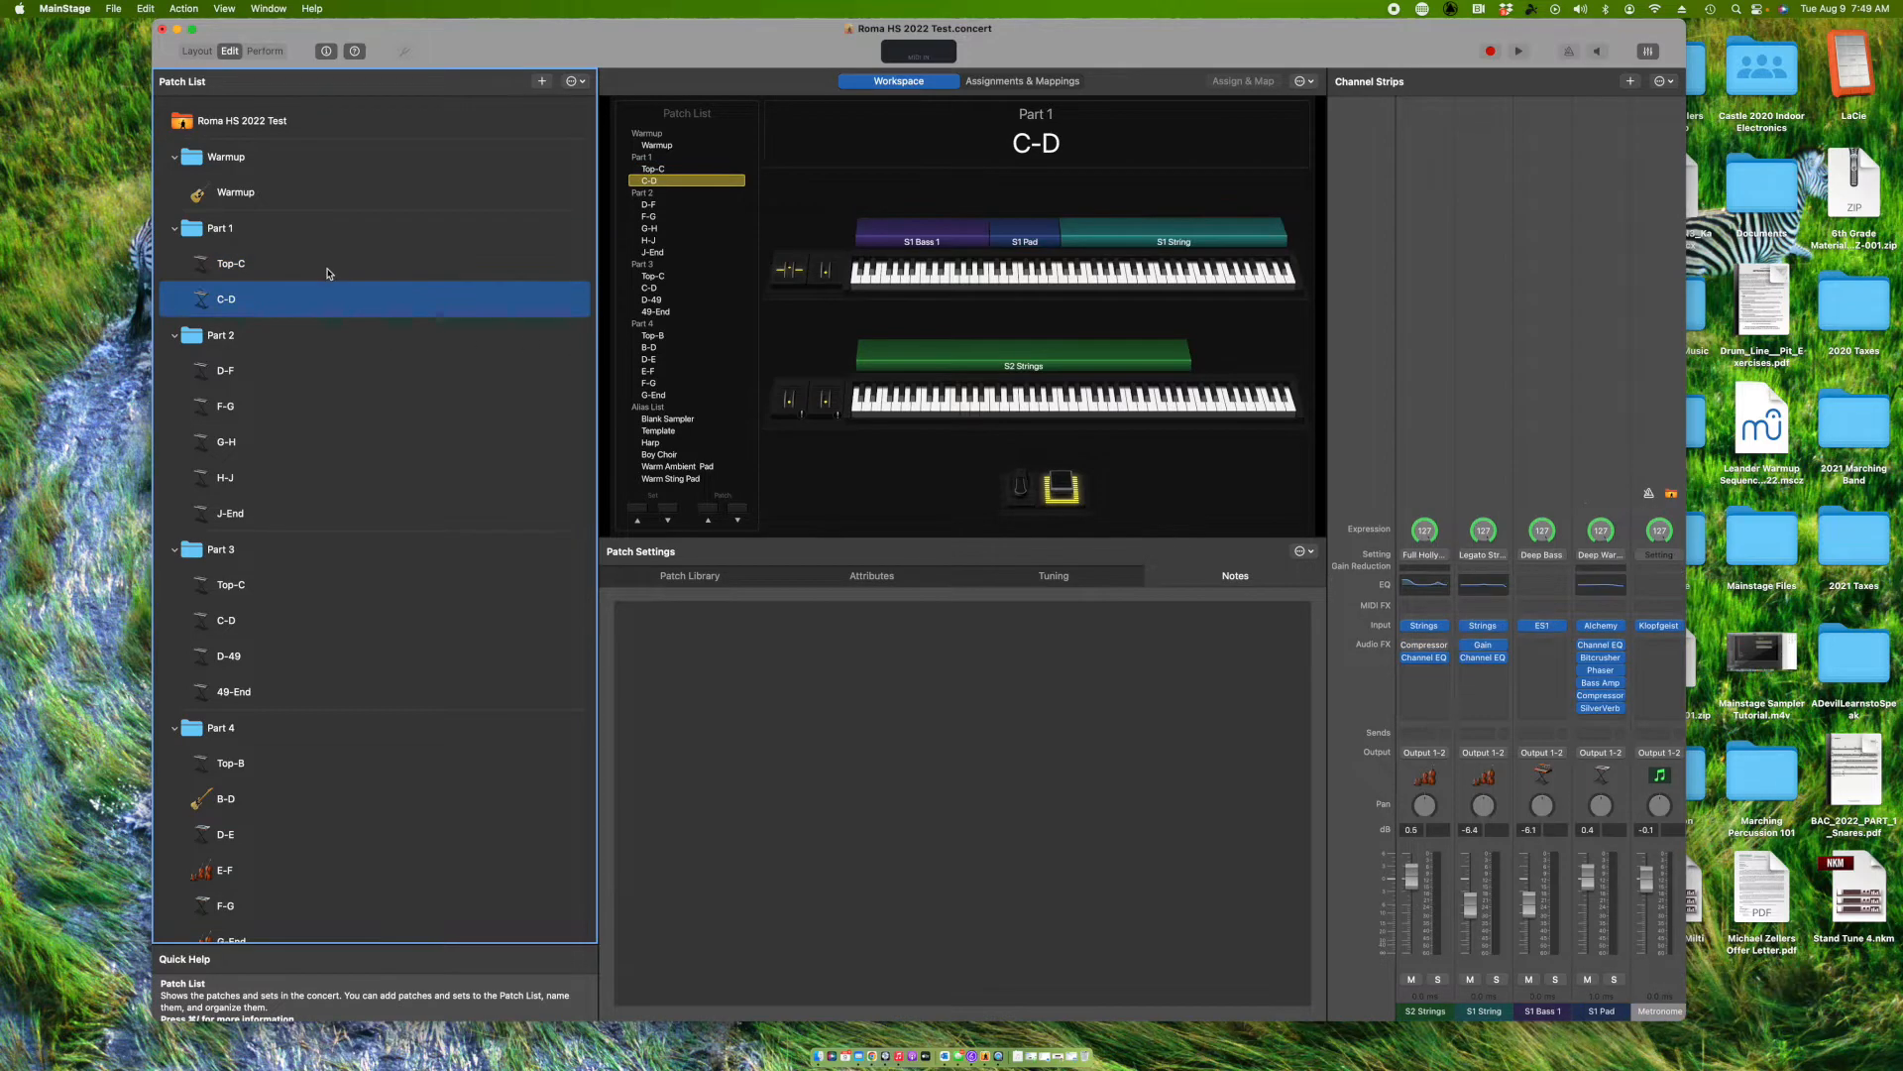
left_click(329, 268)
left_click(326, 296)
- Assign the Part 1 set's RHS P1 Sampler channel strip to the KEYBOARD nanoKEY2 (1) input so it plays from the lower keyboard
left_click(308, 231)
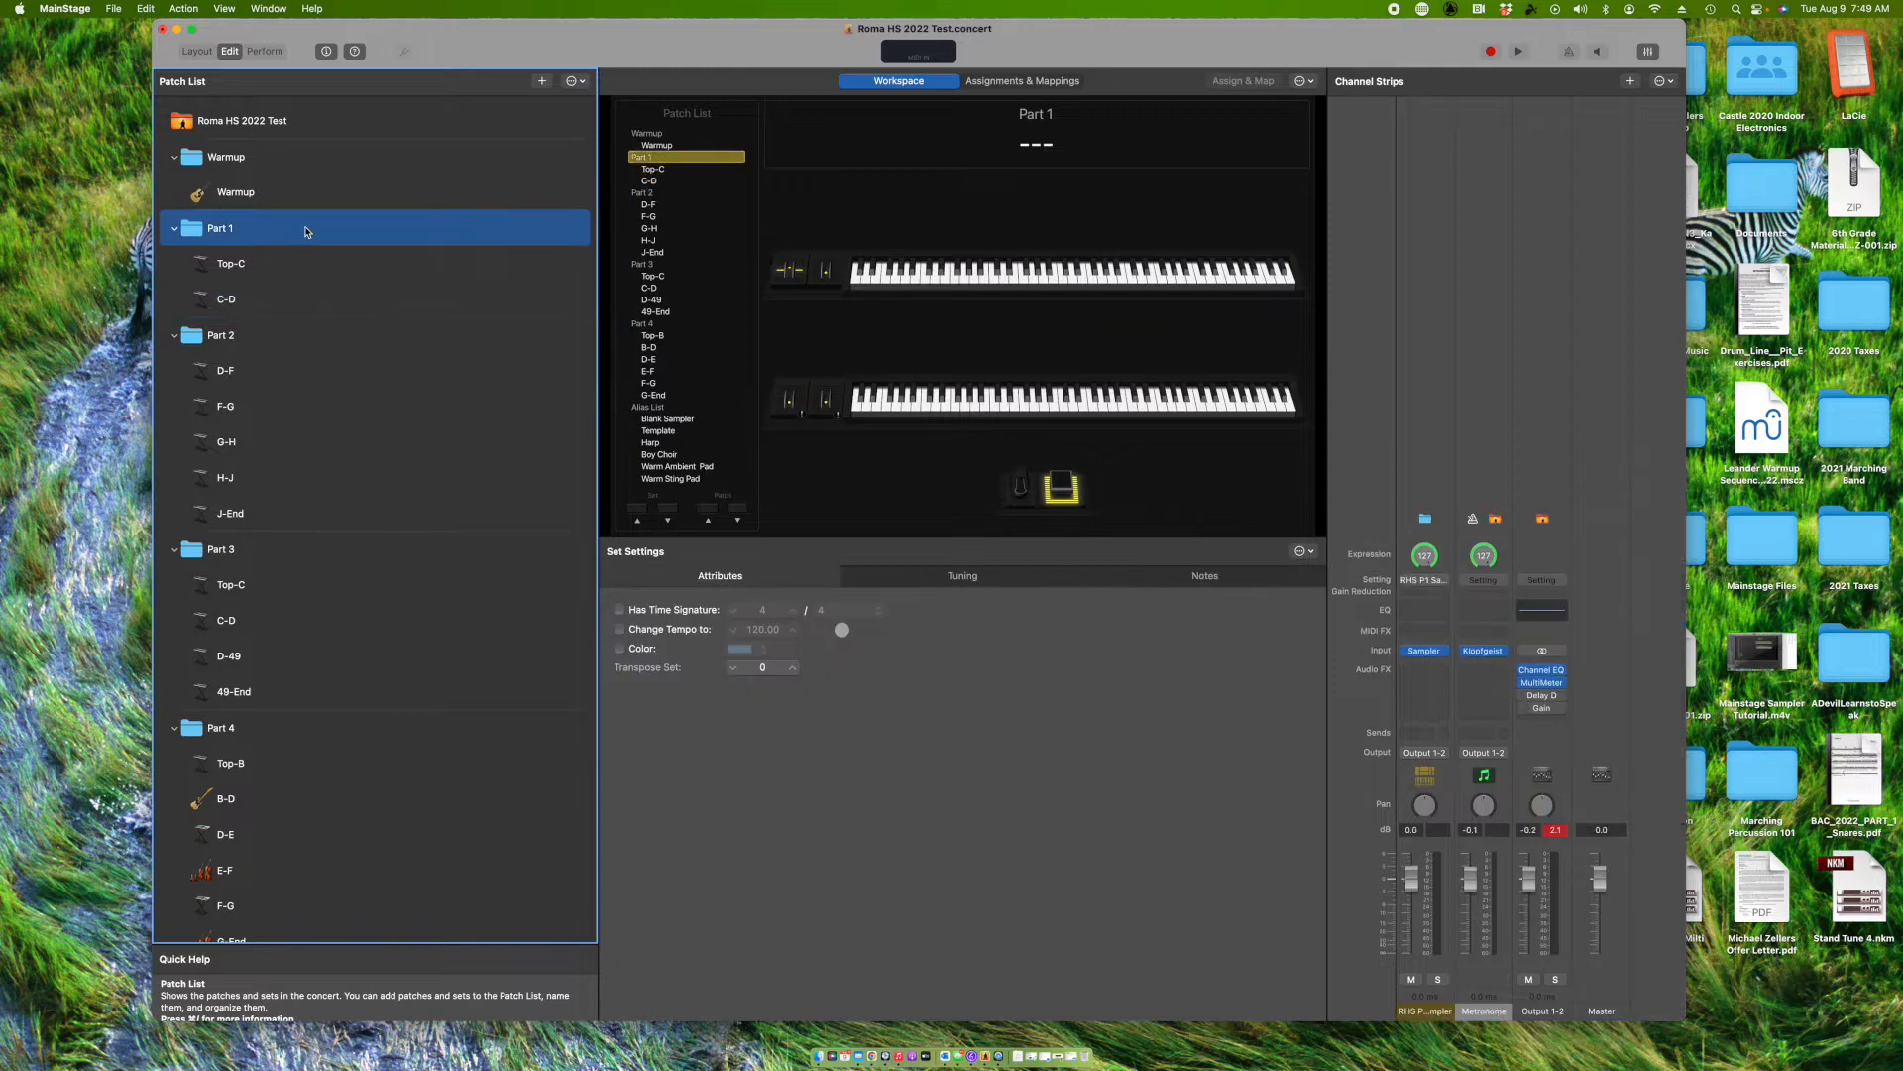
left_click(1424, 238)
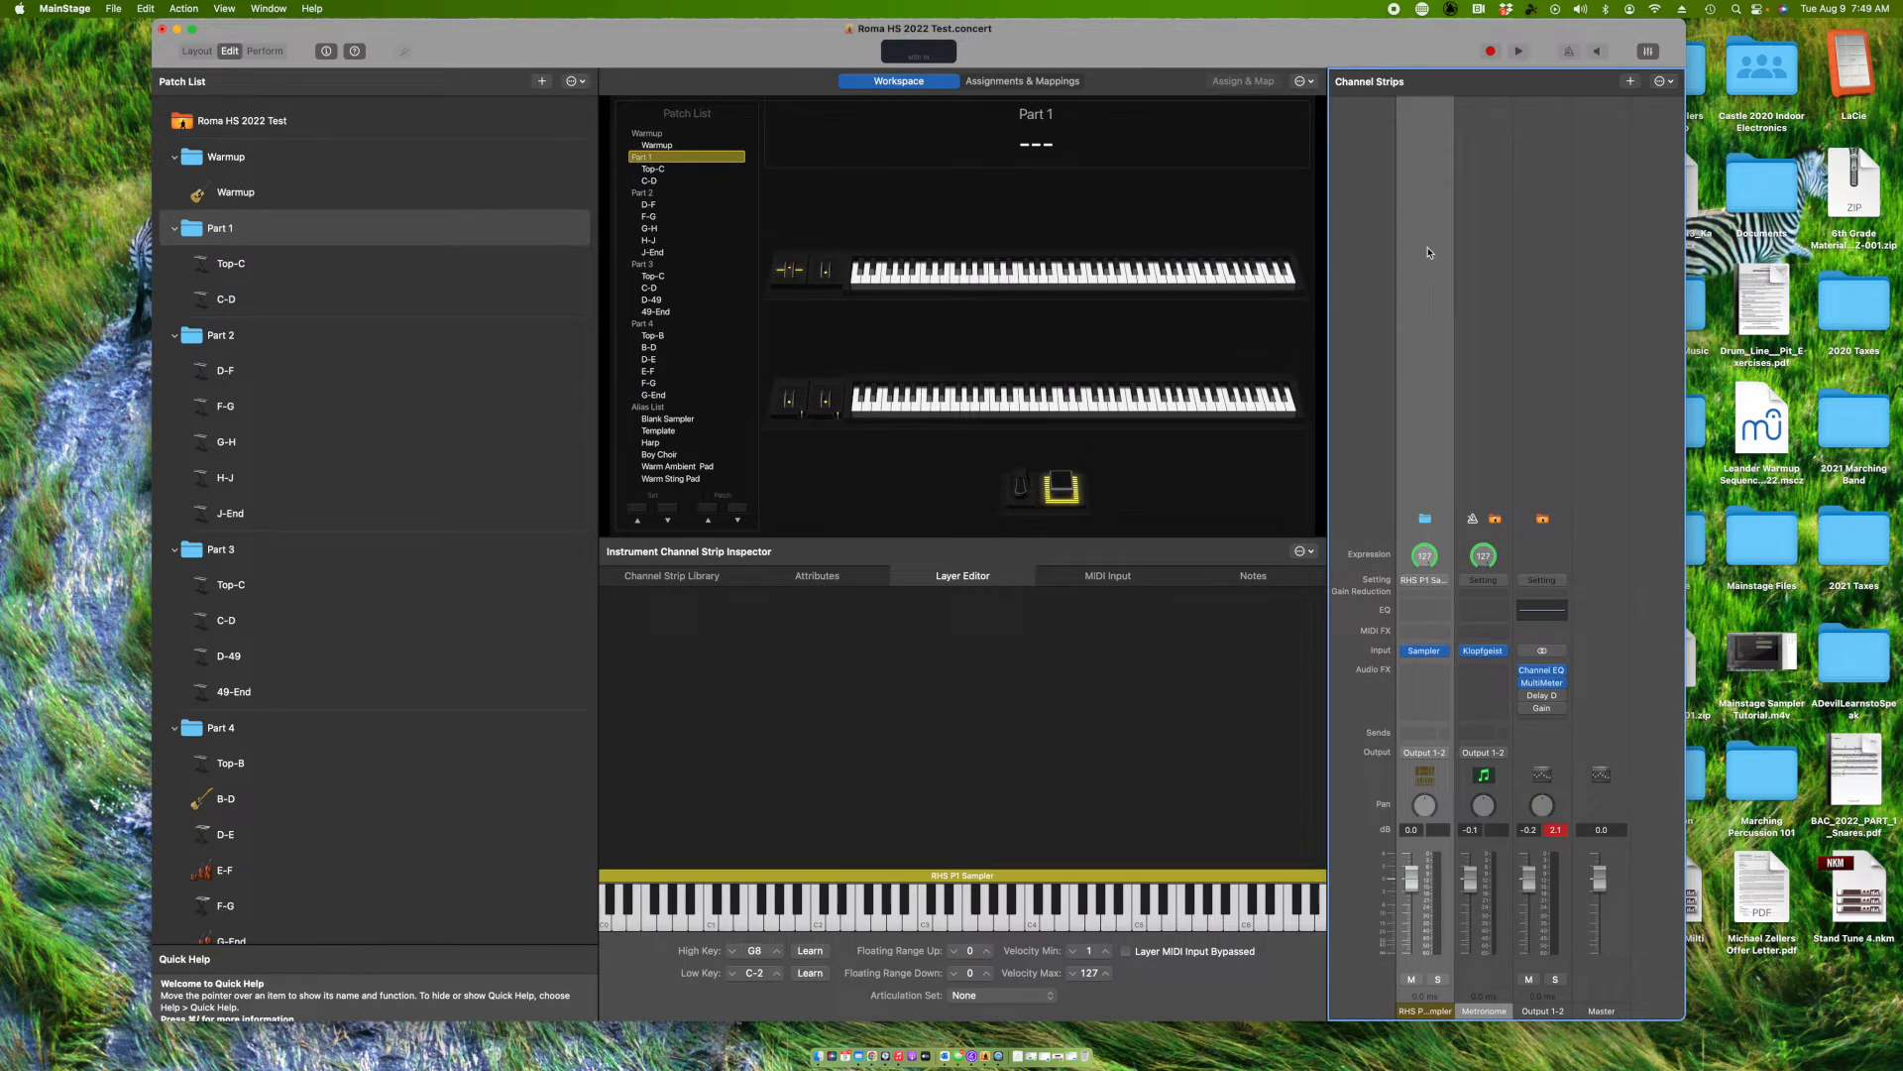
left_click(1106, 581)
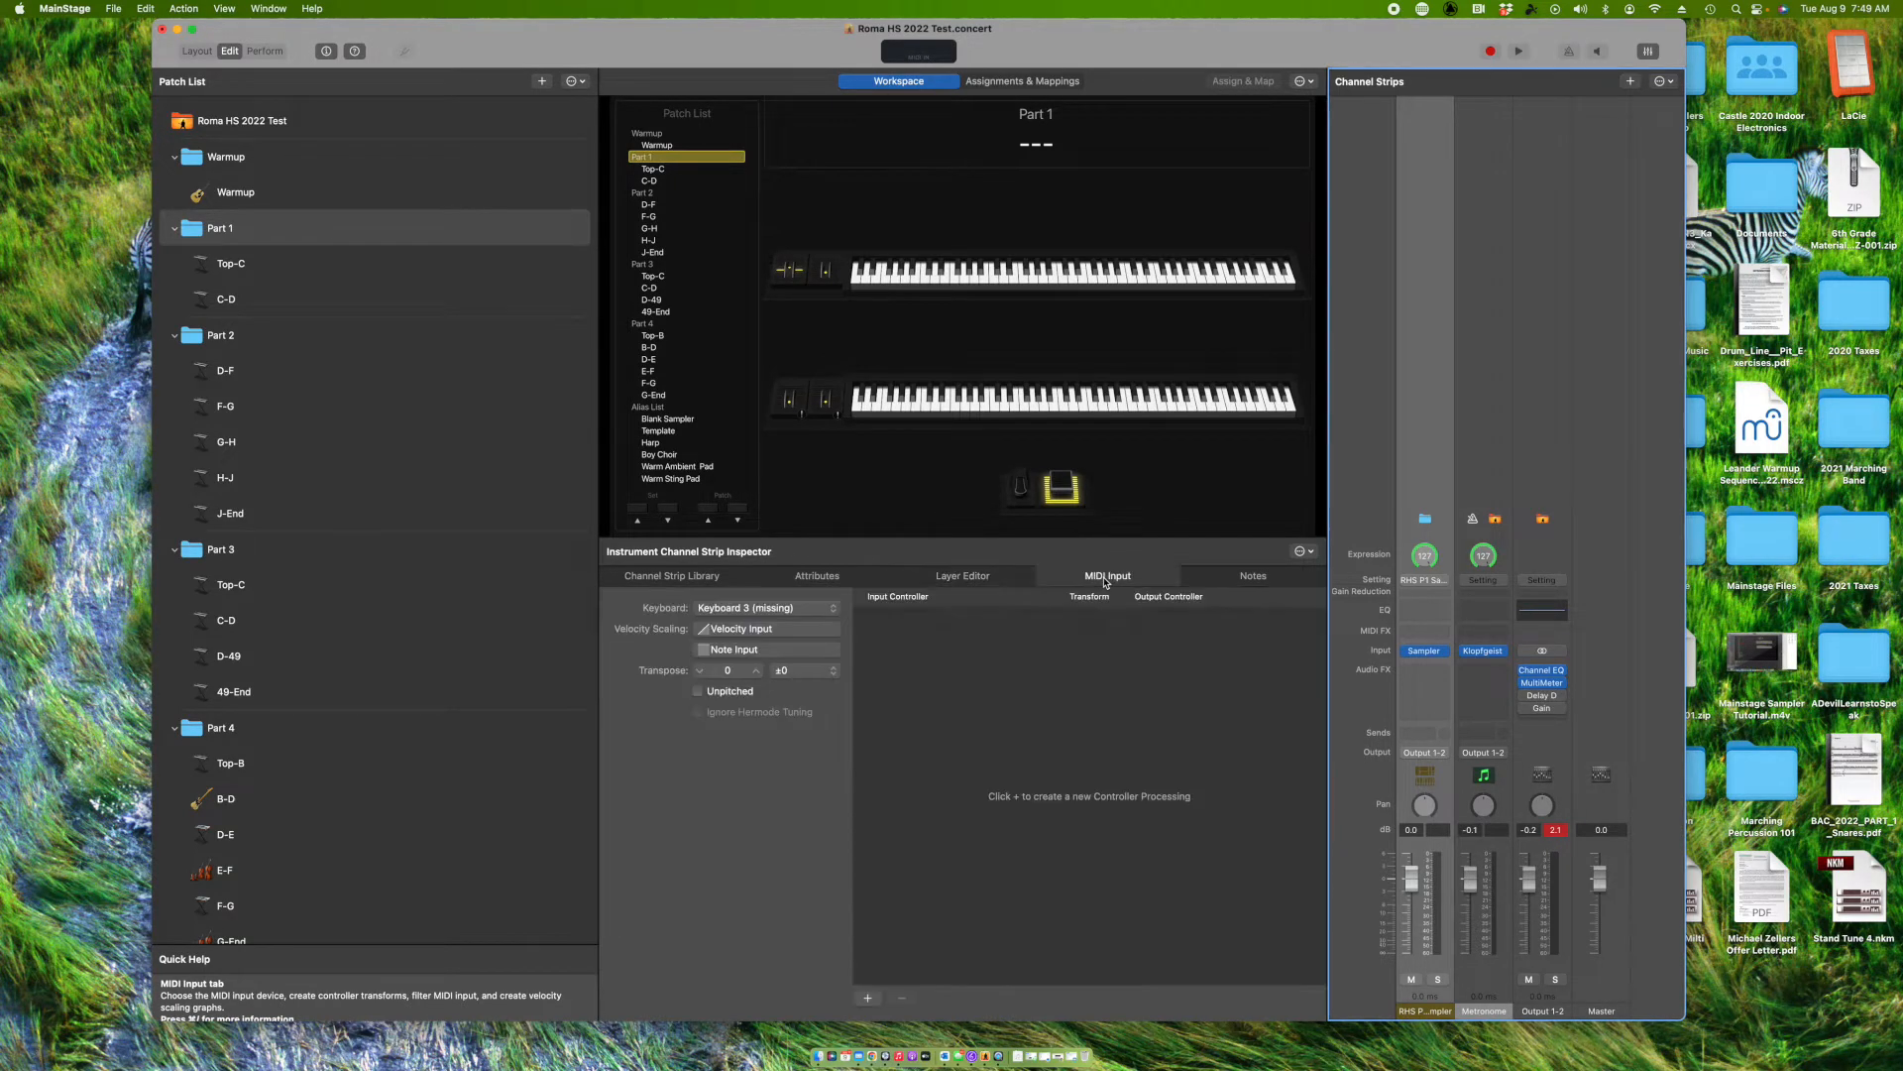
left_click(783, 611)
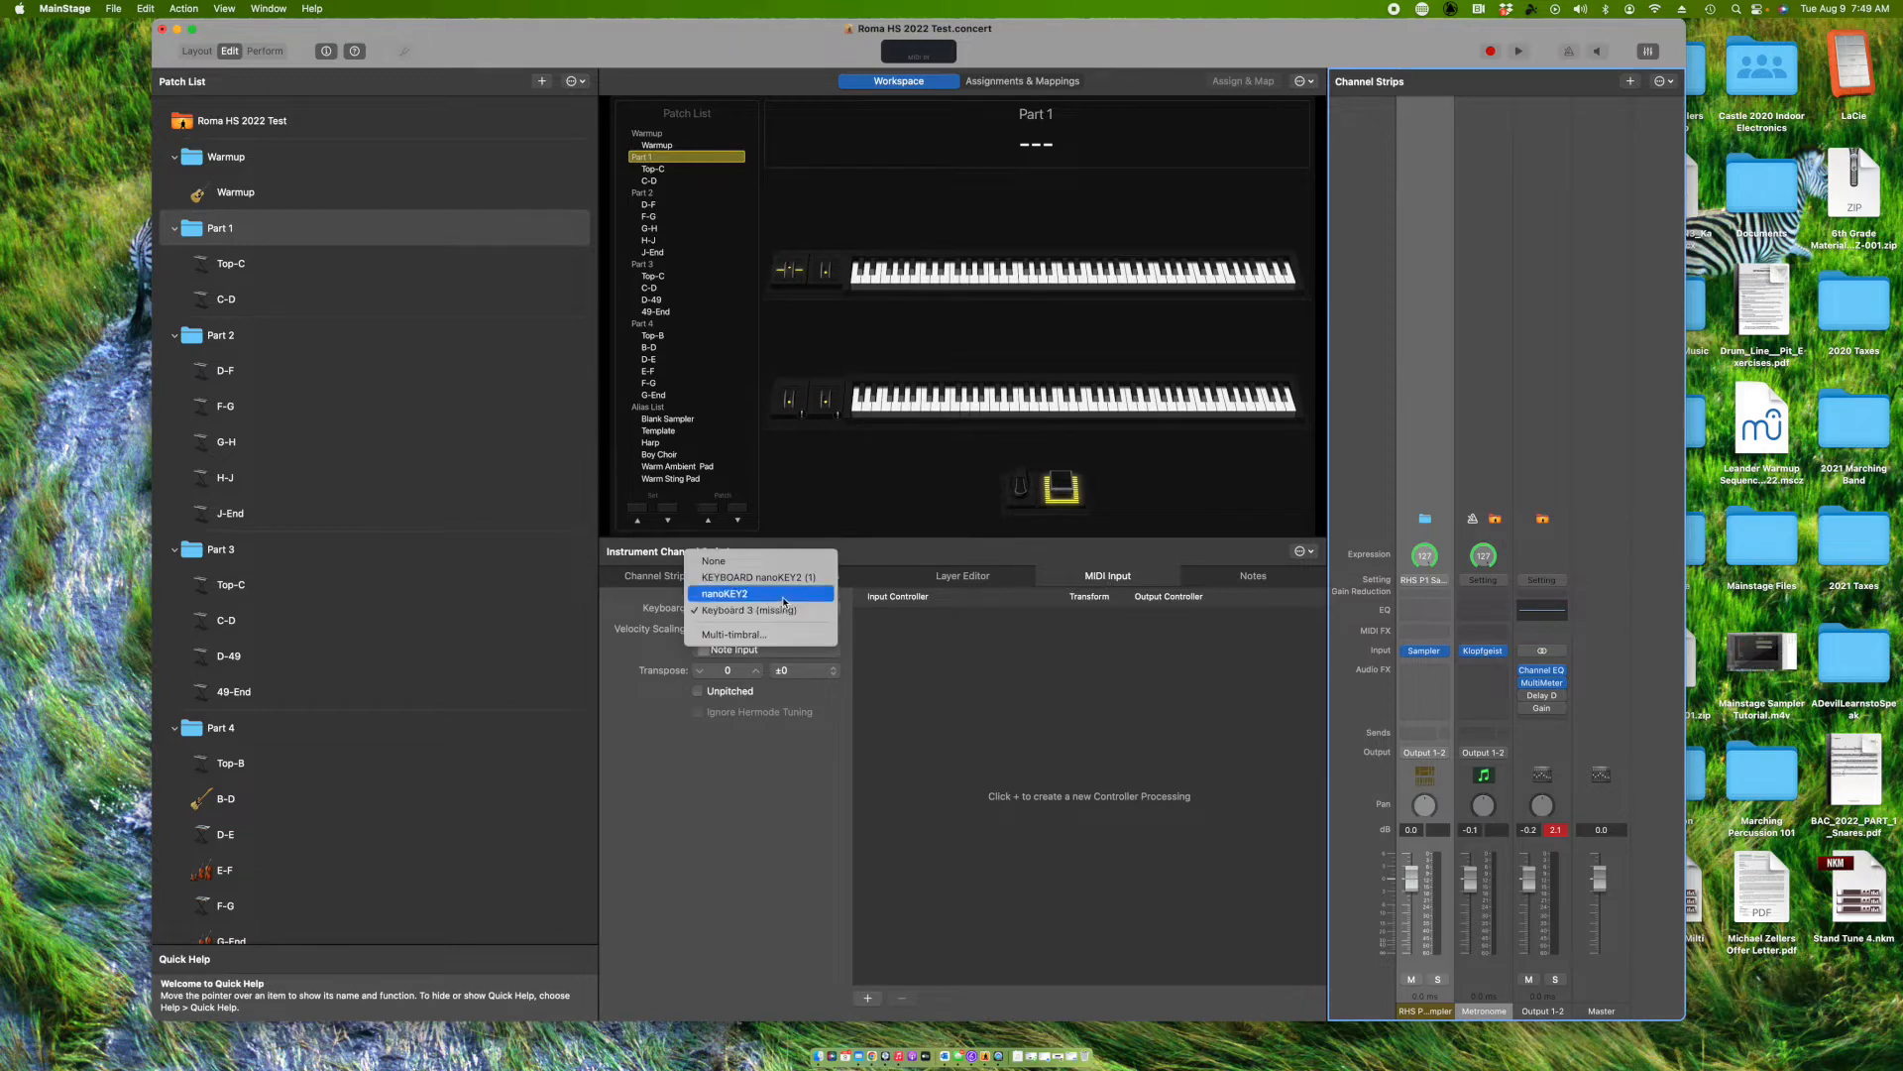
left_click(782, 595)
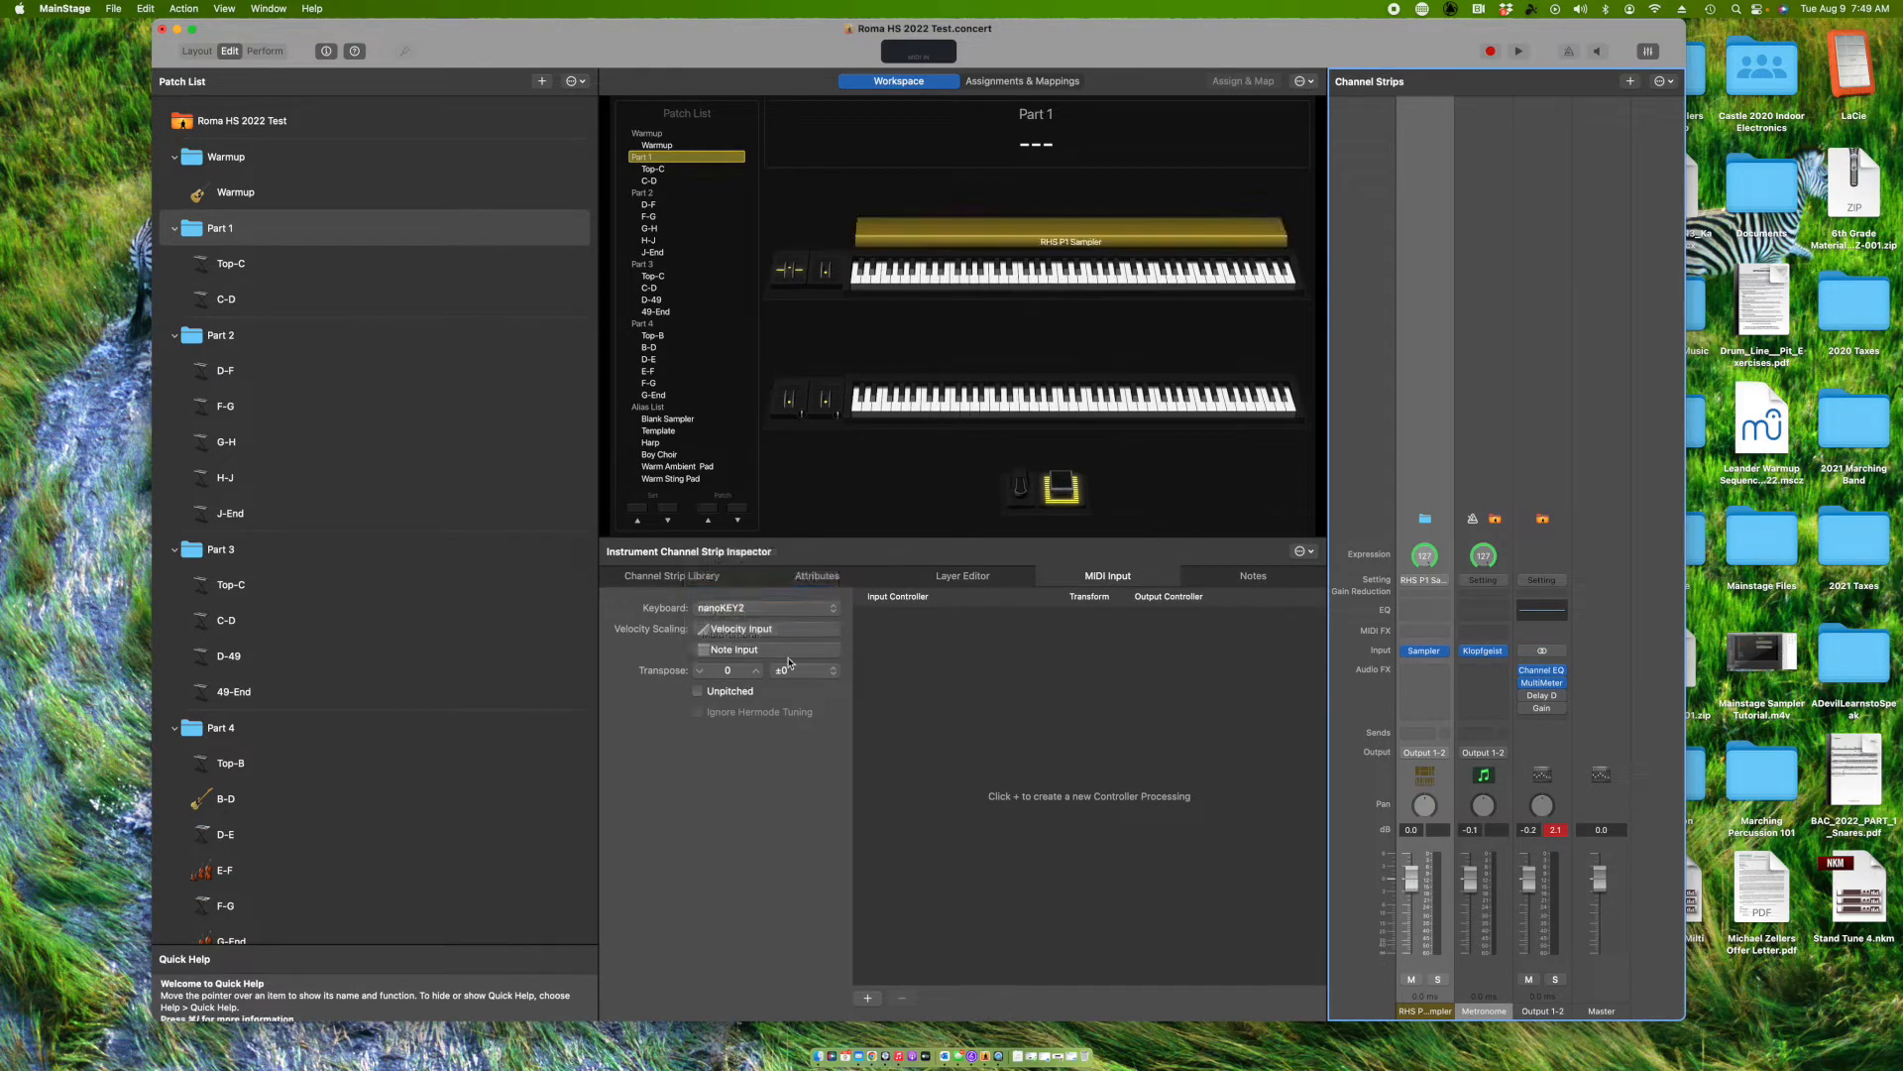
left_click(782, 609)
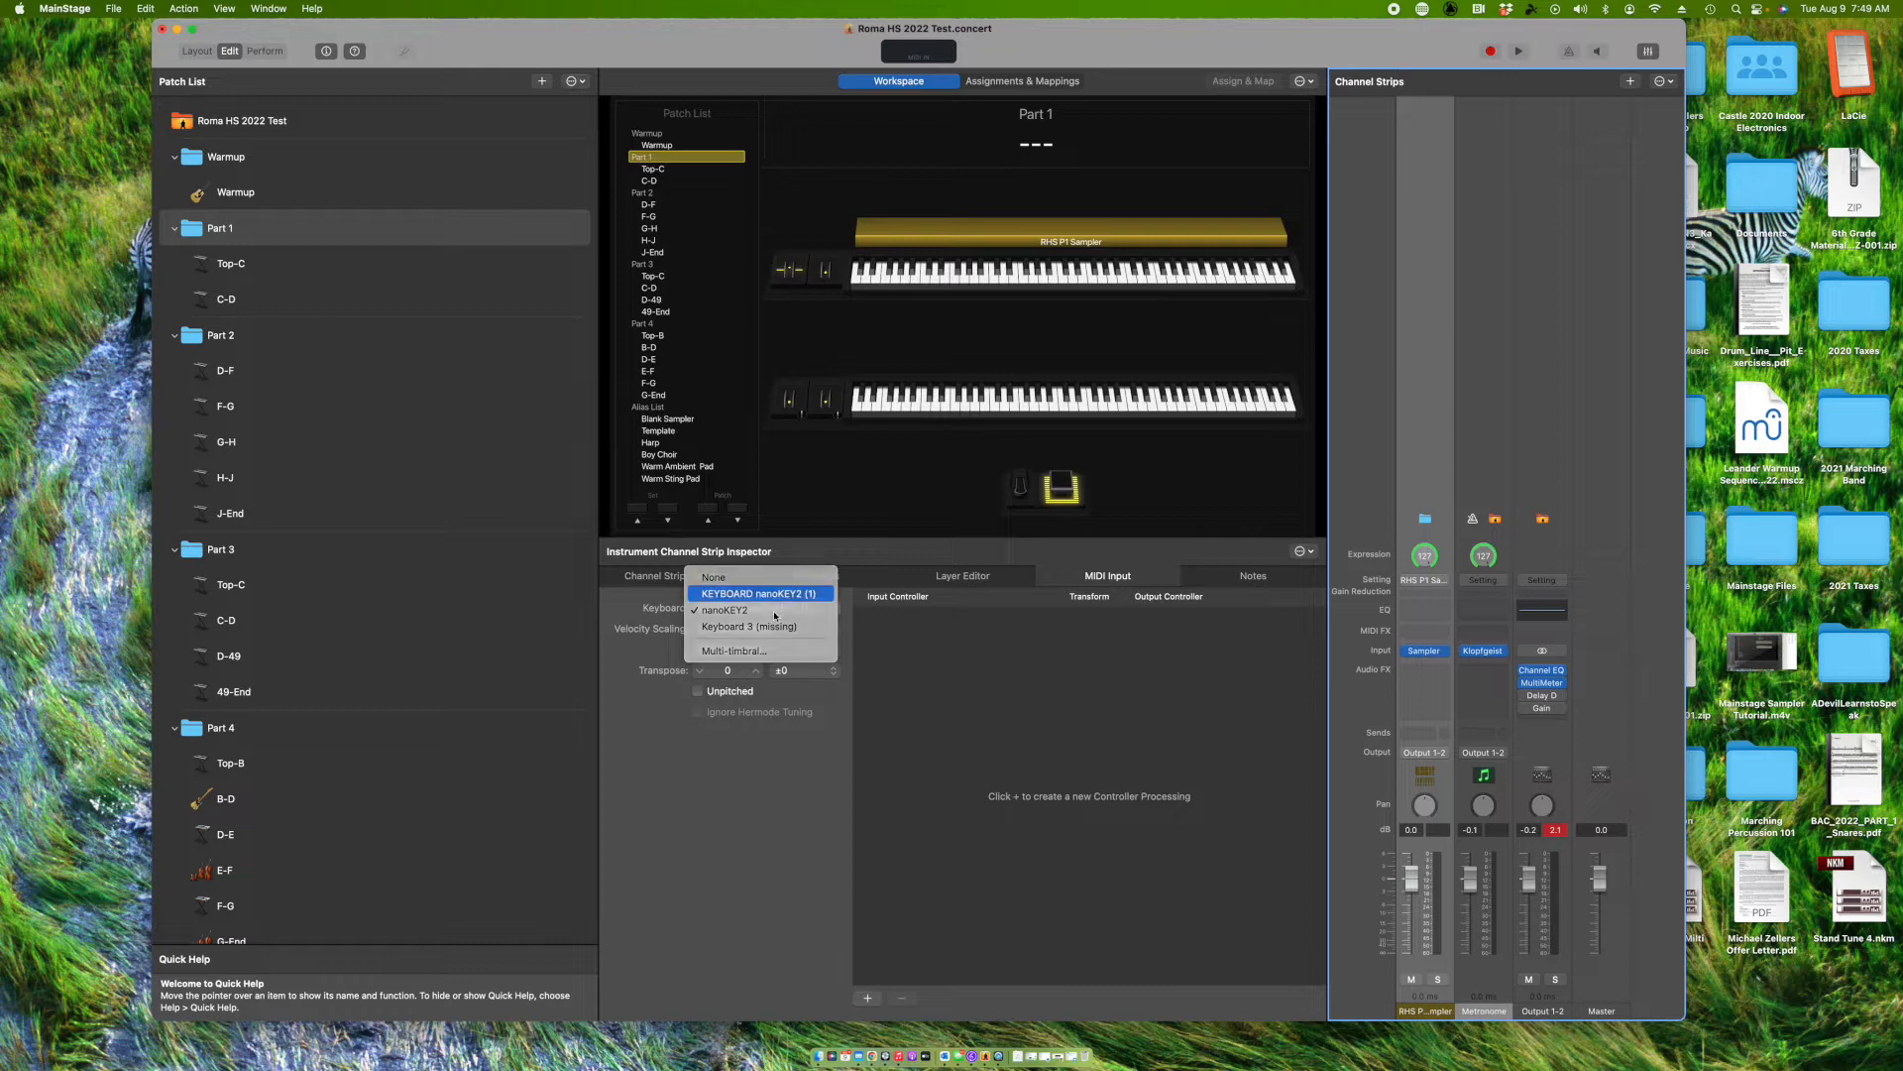
left_click(783, 595)
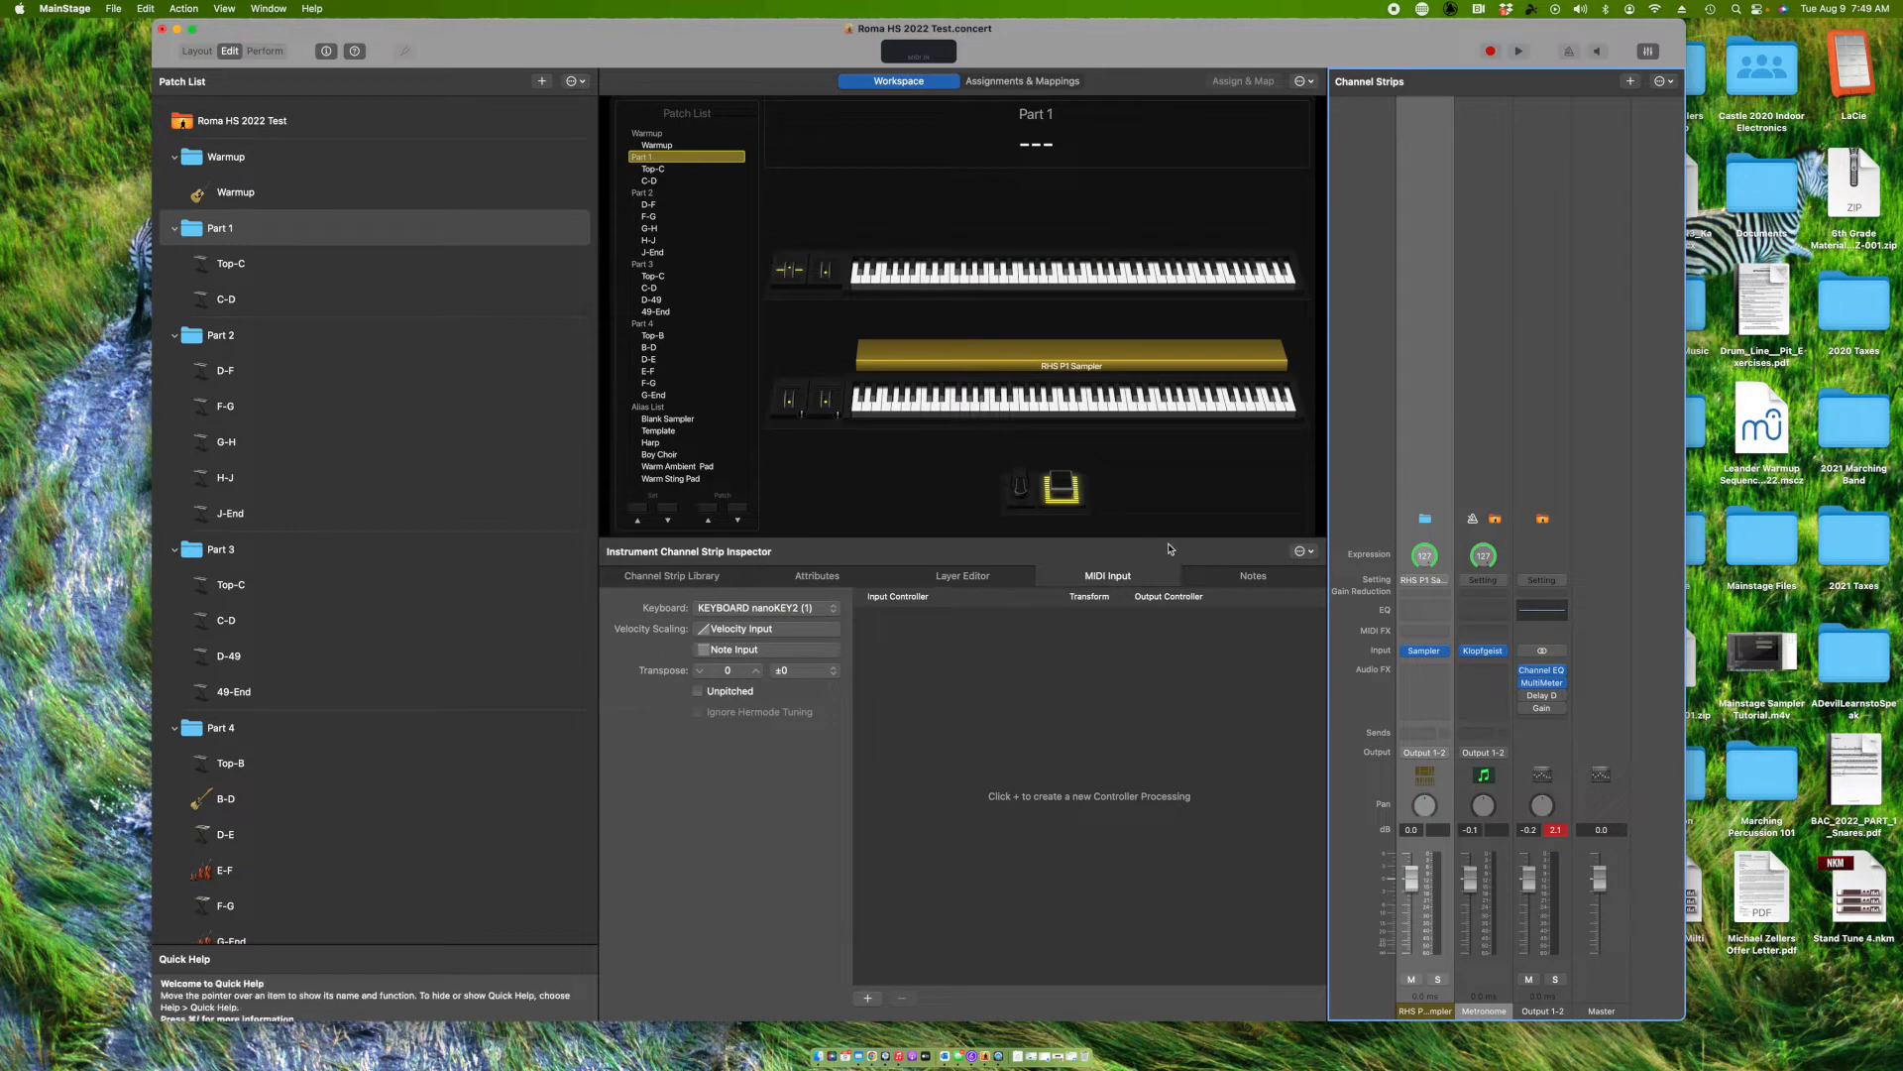
- Set the RHS P1 Sampler layer's low key to C5 and check its range in the Top-C and C-D patches
left_click(987, 577)
scroll(701, 805, "left", 5)
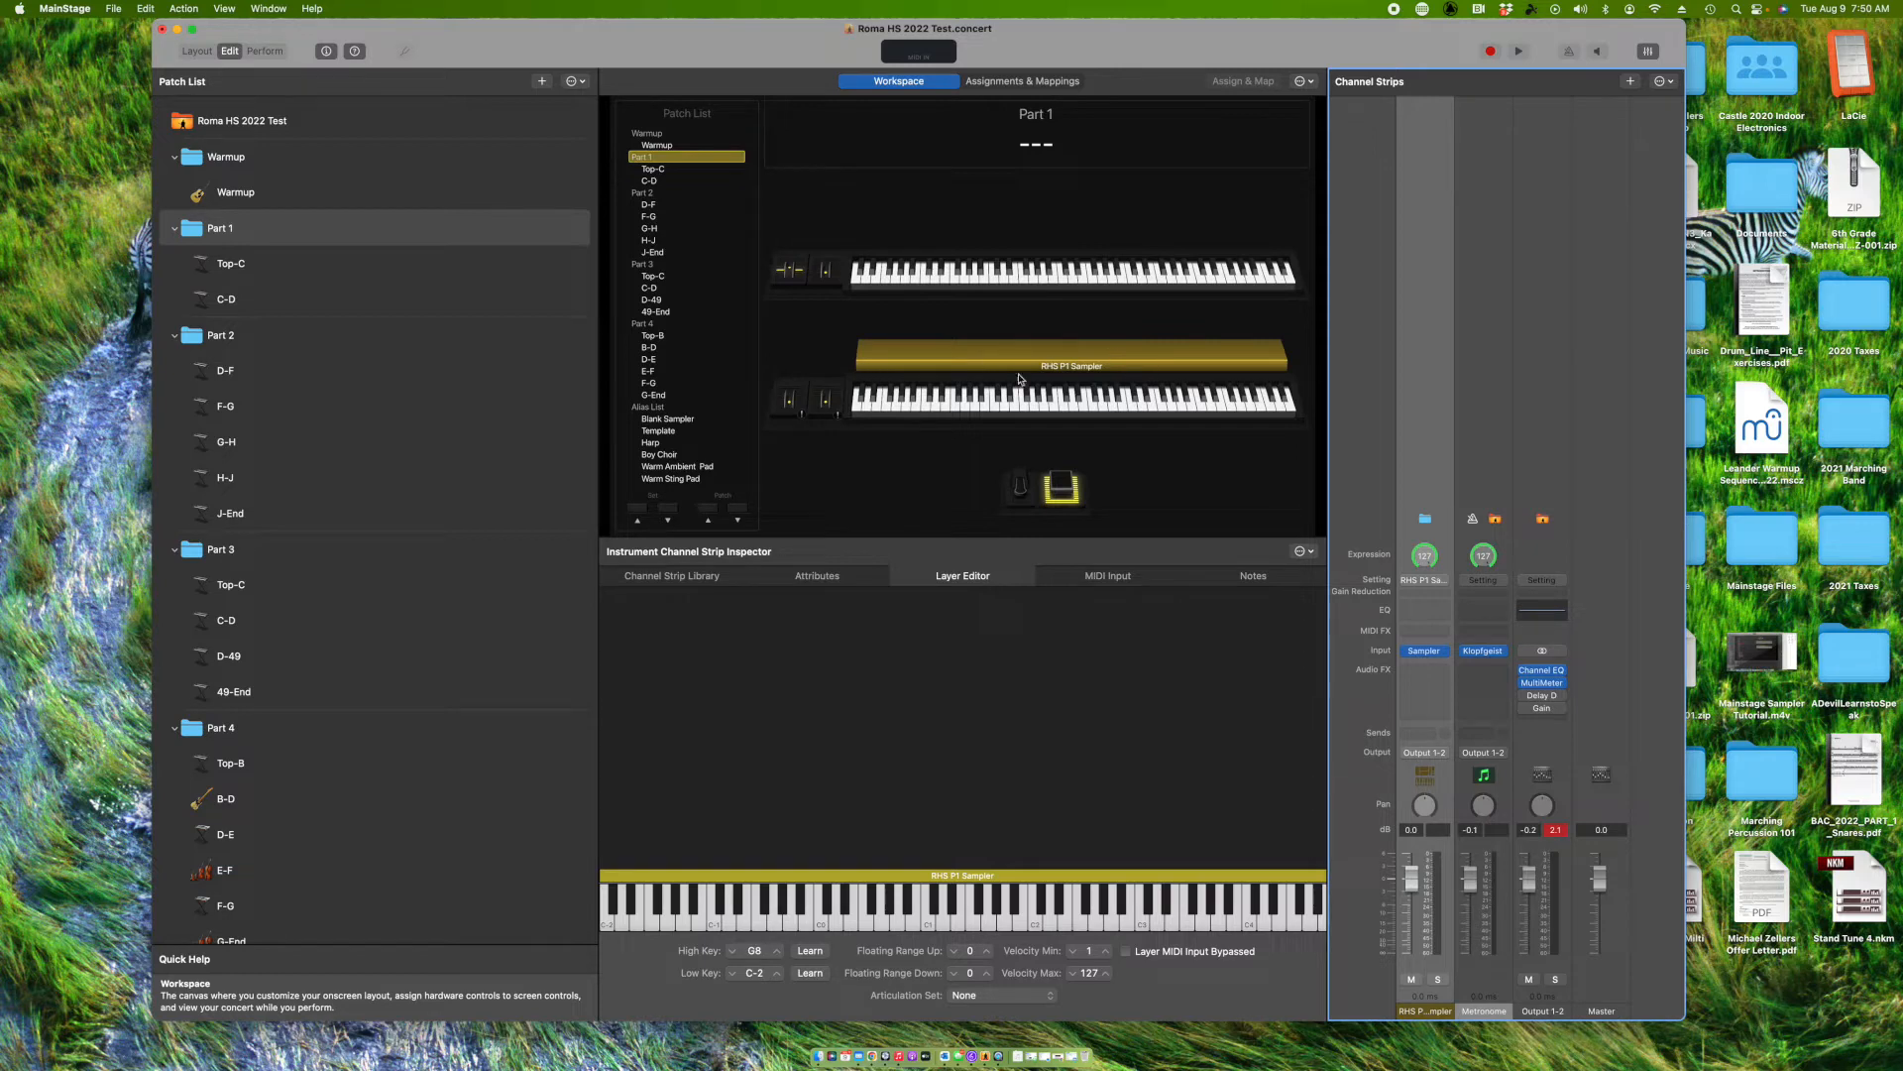
left_click_drag(605, 880, 1241, 807)
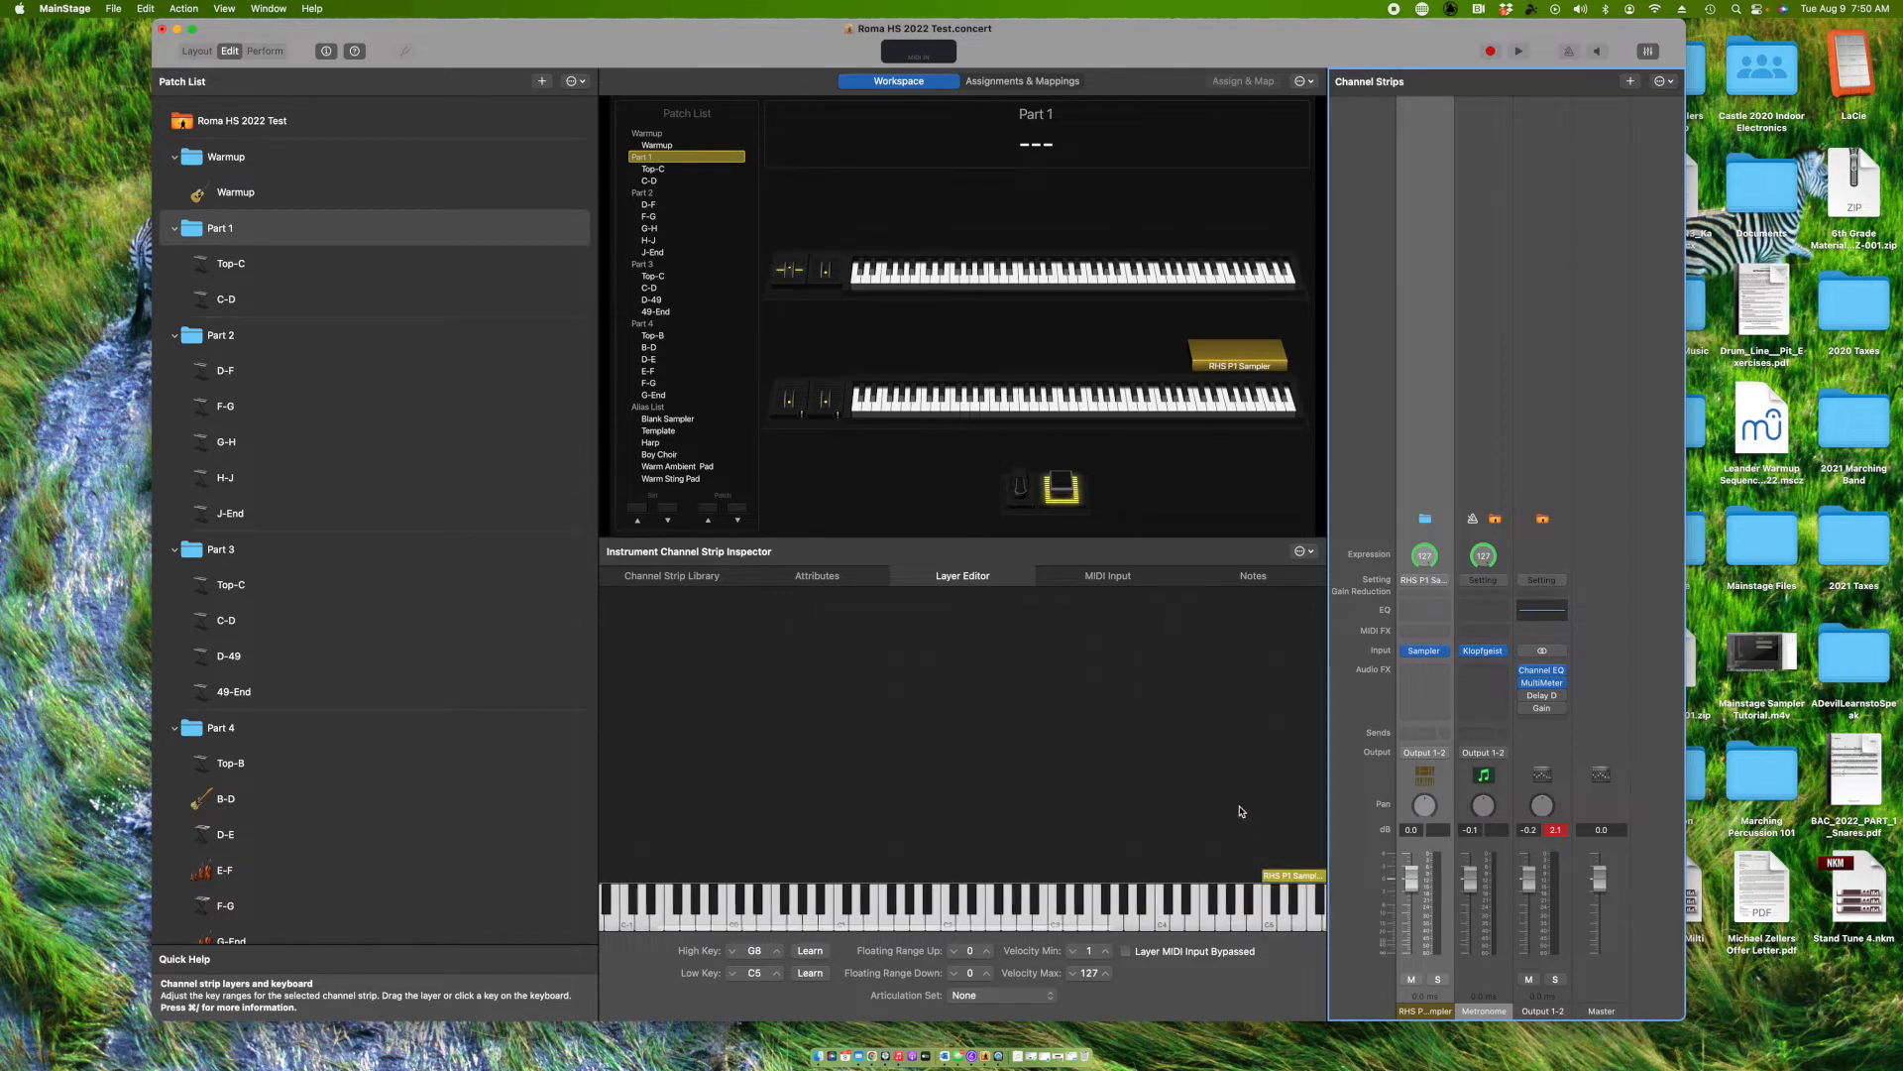
left_click(296, 267)
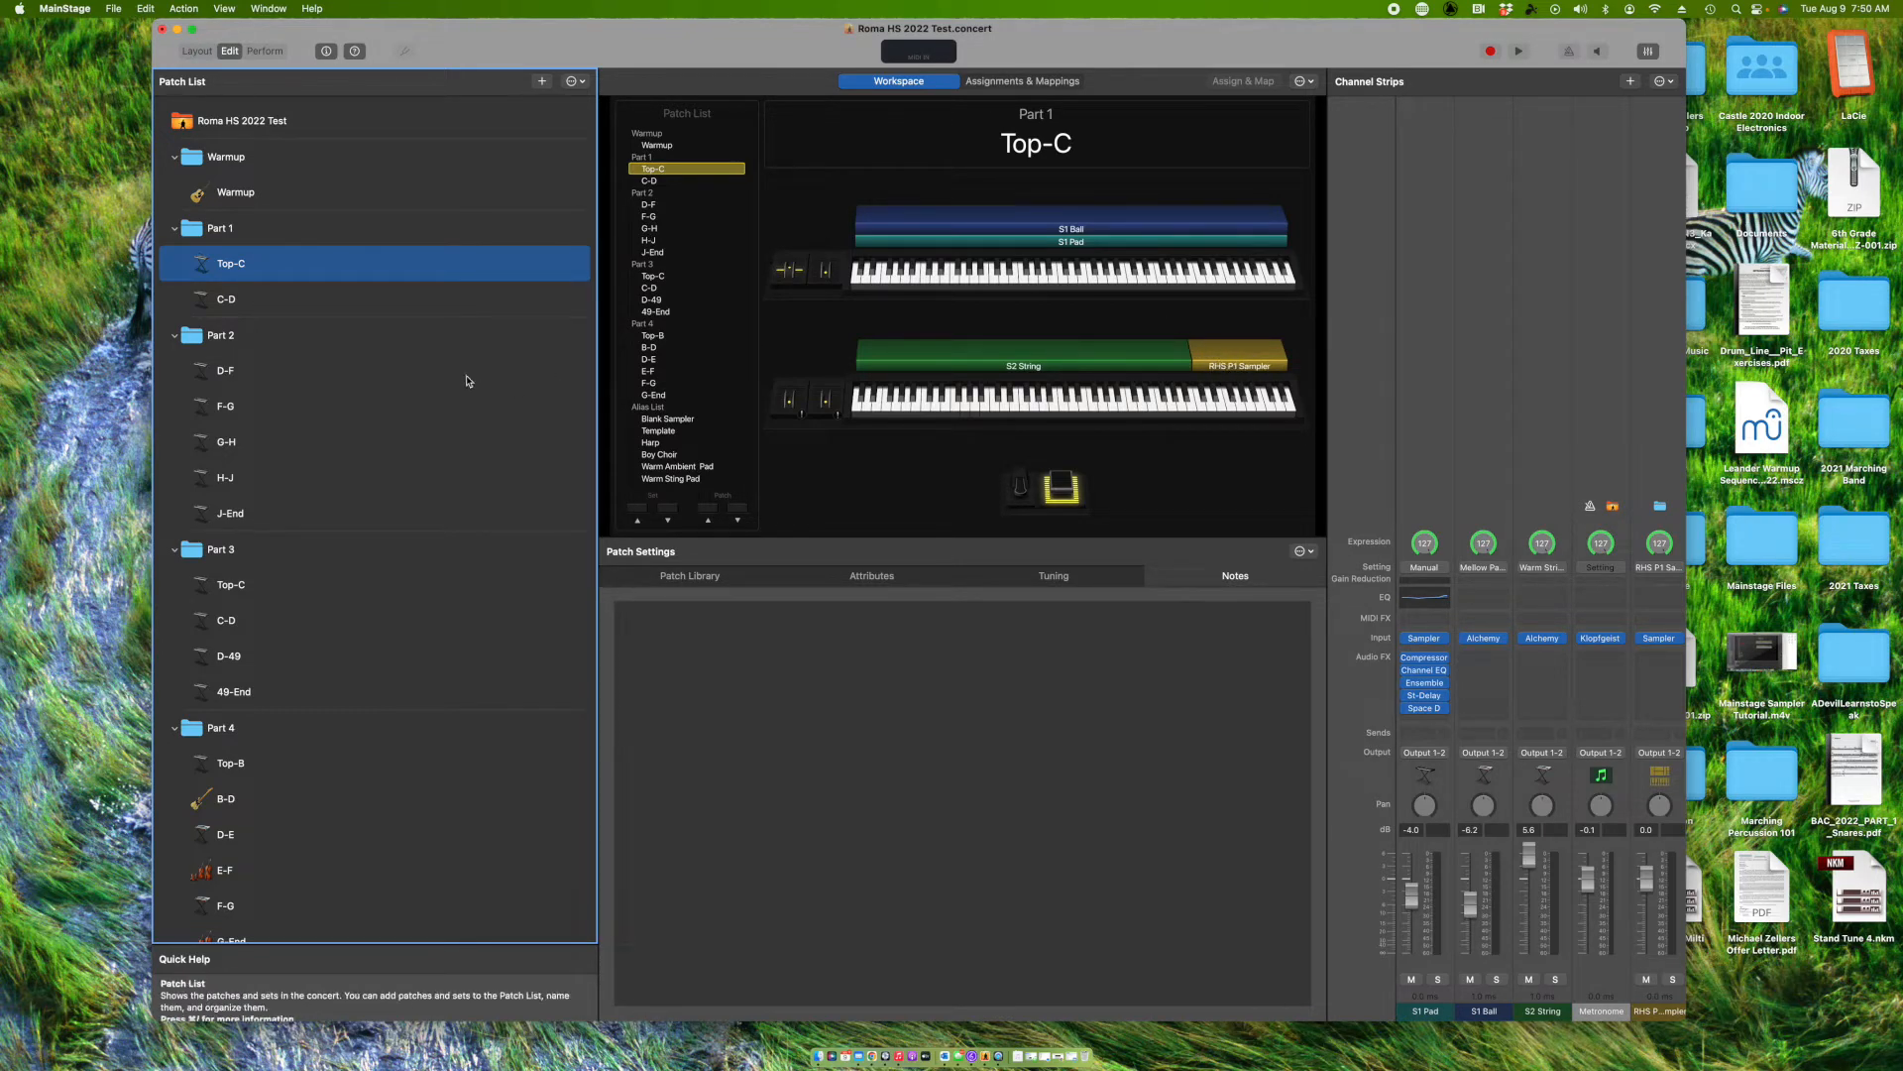
left_click(426, 300)
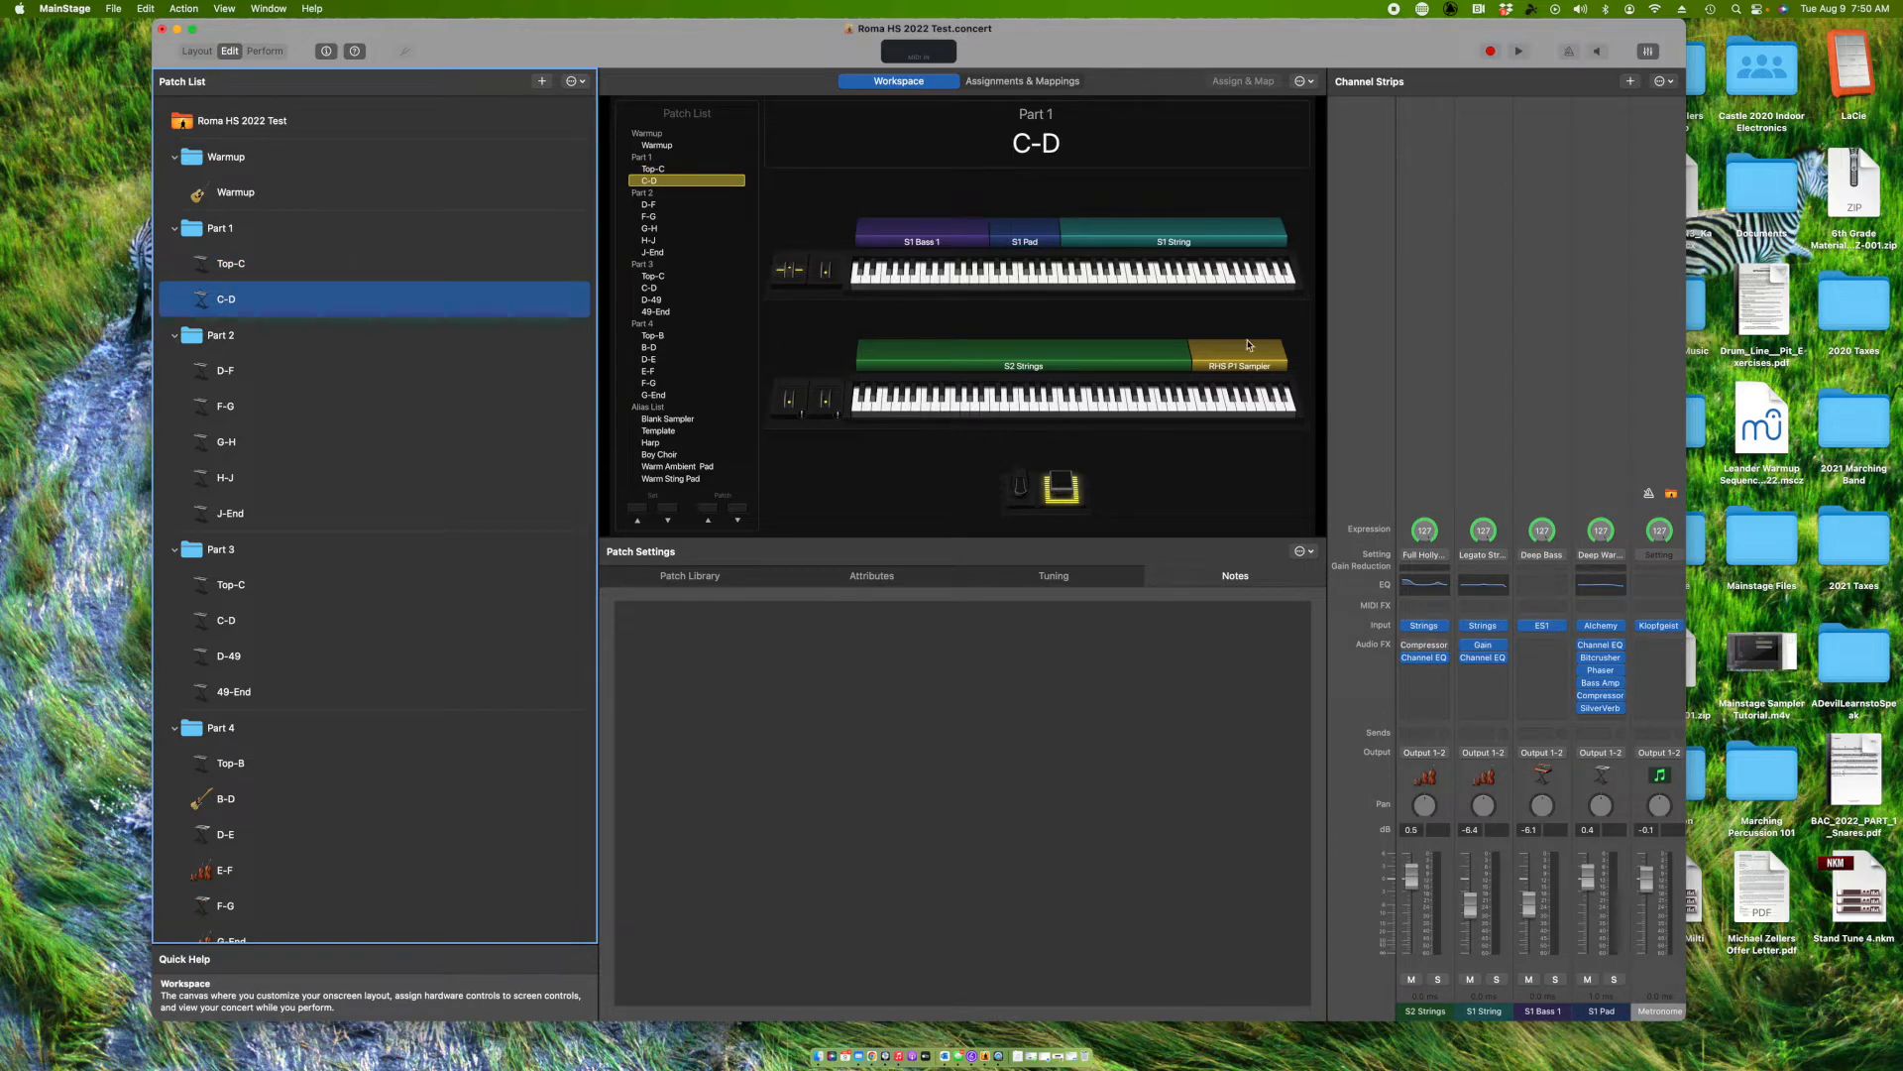
- Examine the C-D patch's channel strips, comparing the concert-level Metronome and set-level RHS P1 Sampler with the patch's own instruments
scroll(1484, 483, "right", 5)
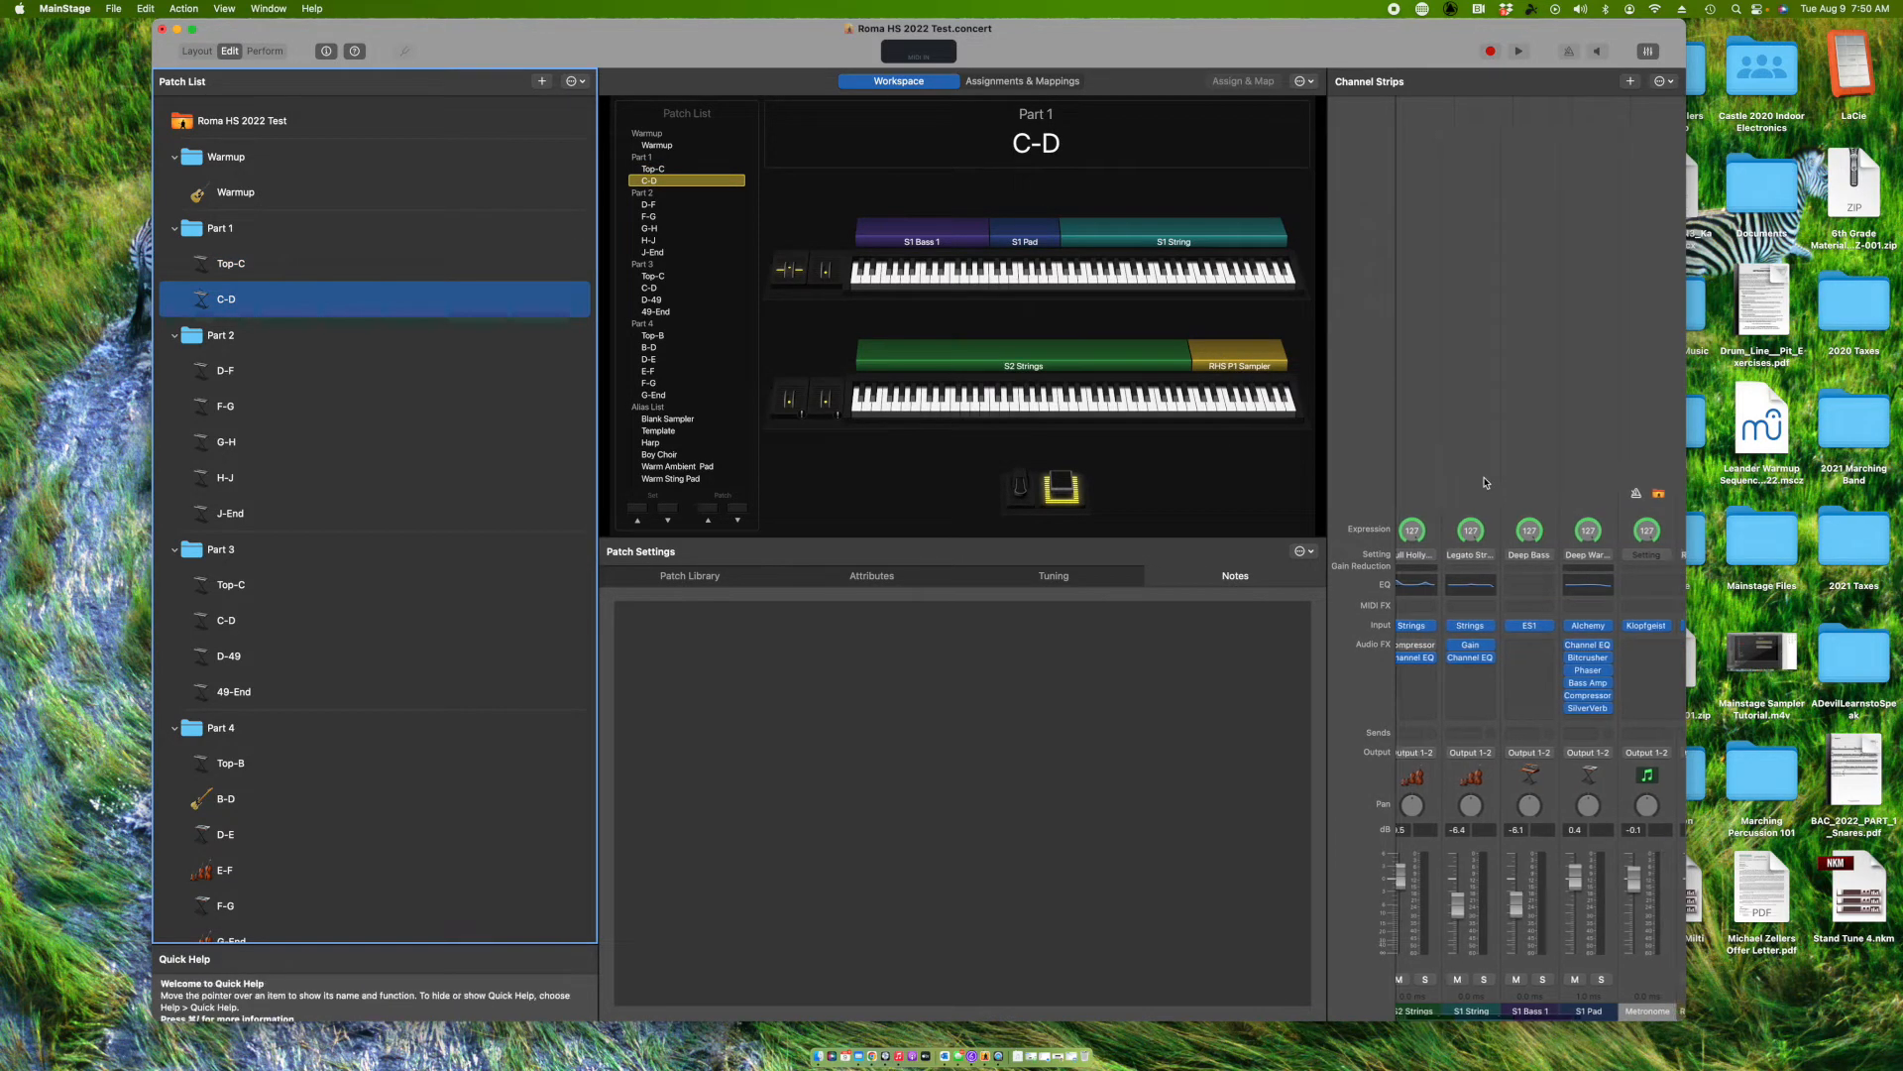
scroll(1484, 483, "left", 5)
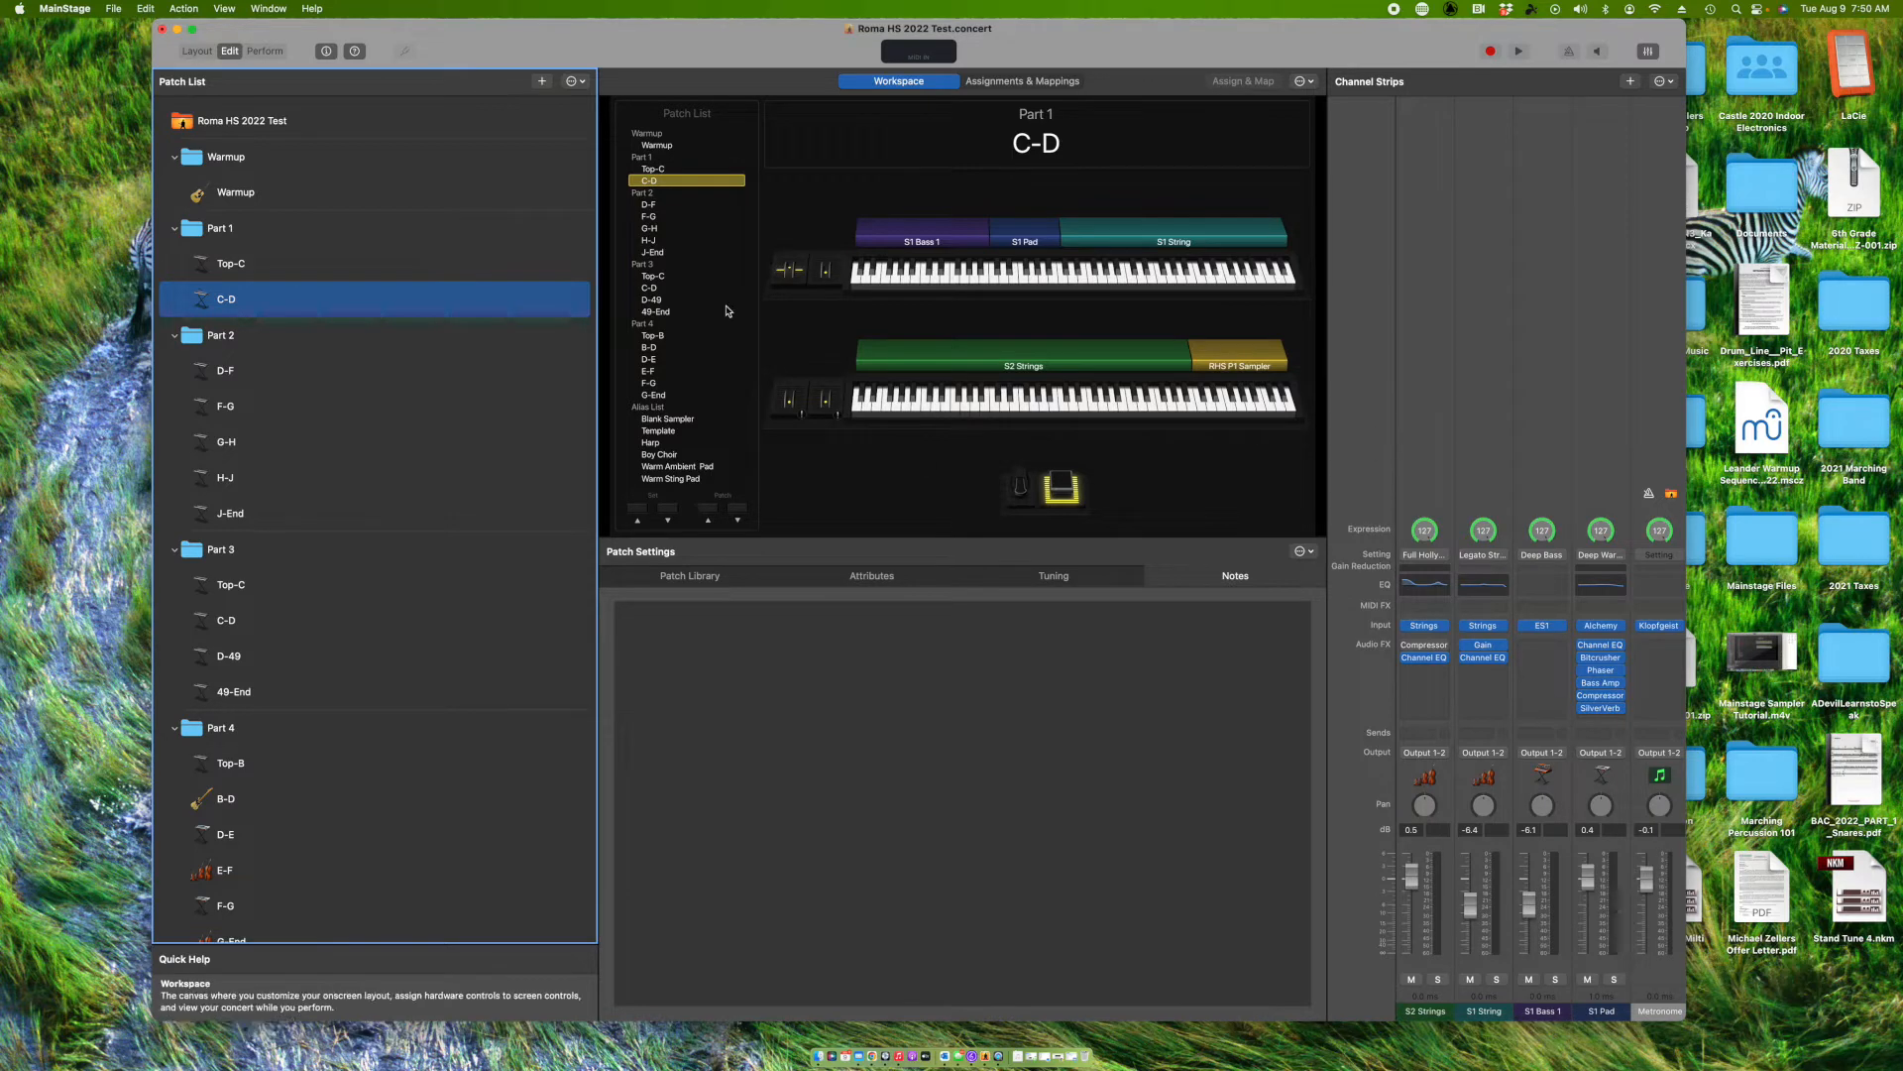
scroll(1581, 540, "right", 3)
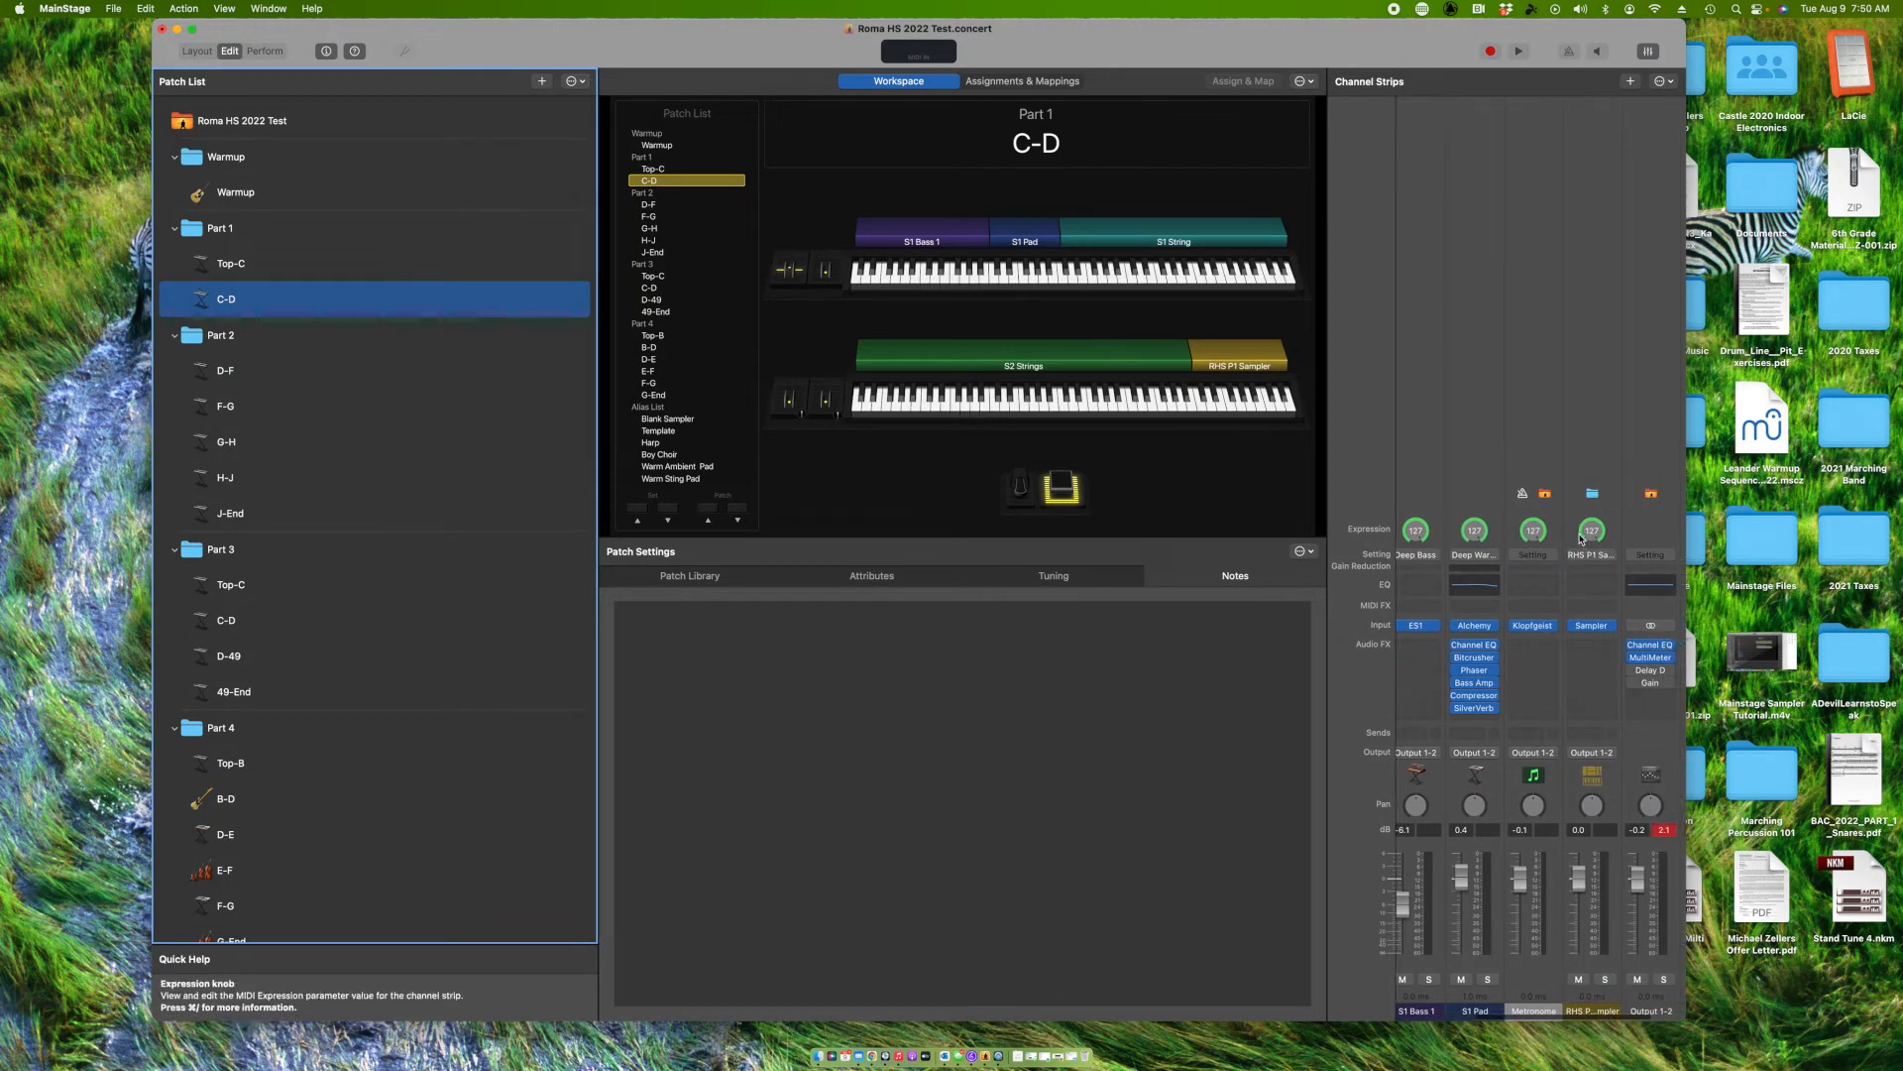
left_click(1582, 429)
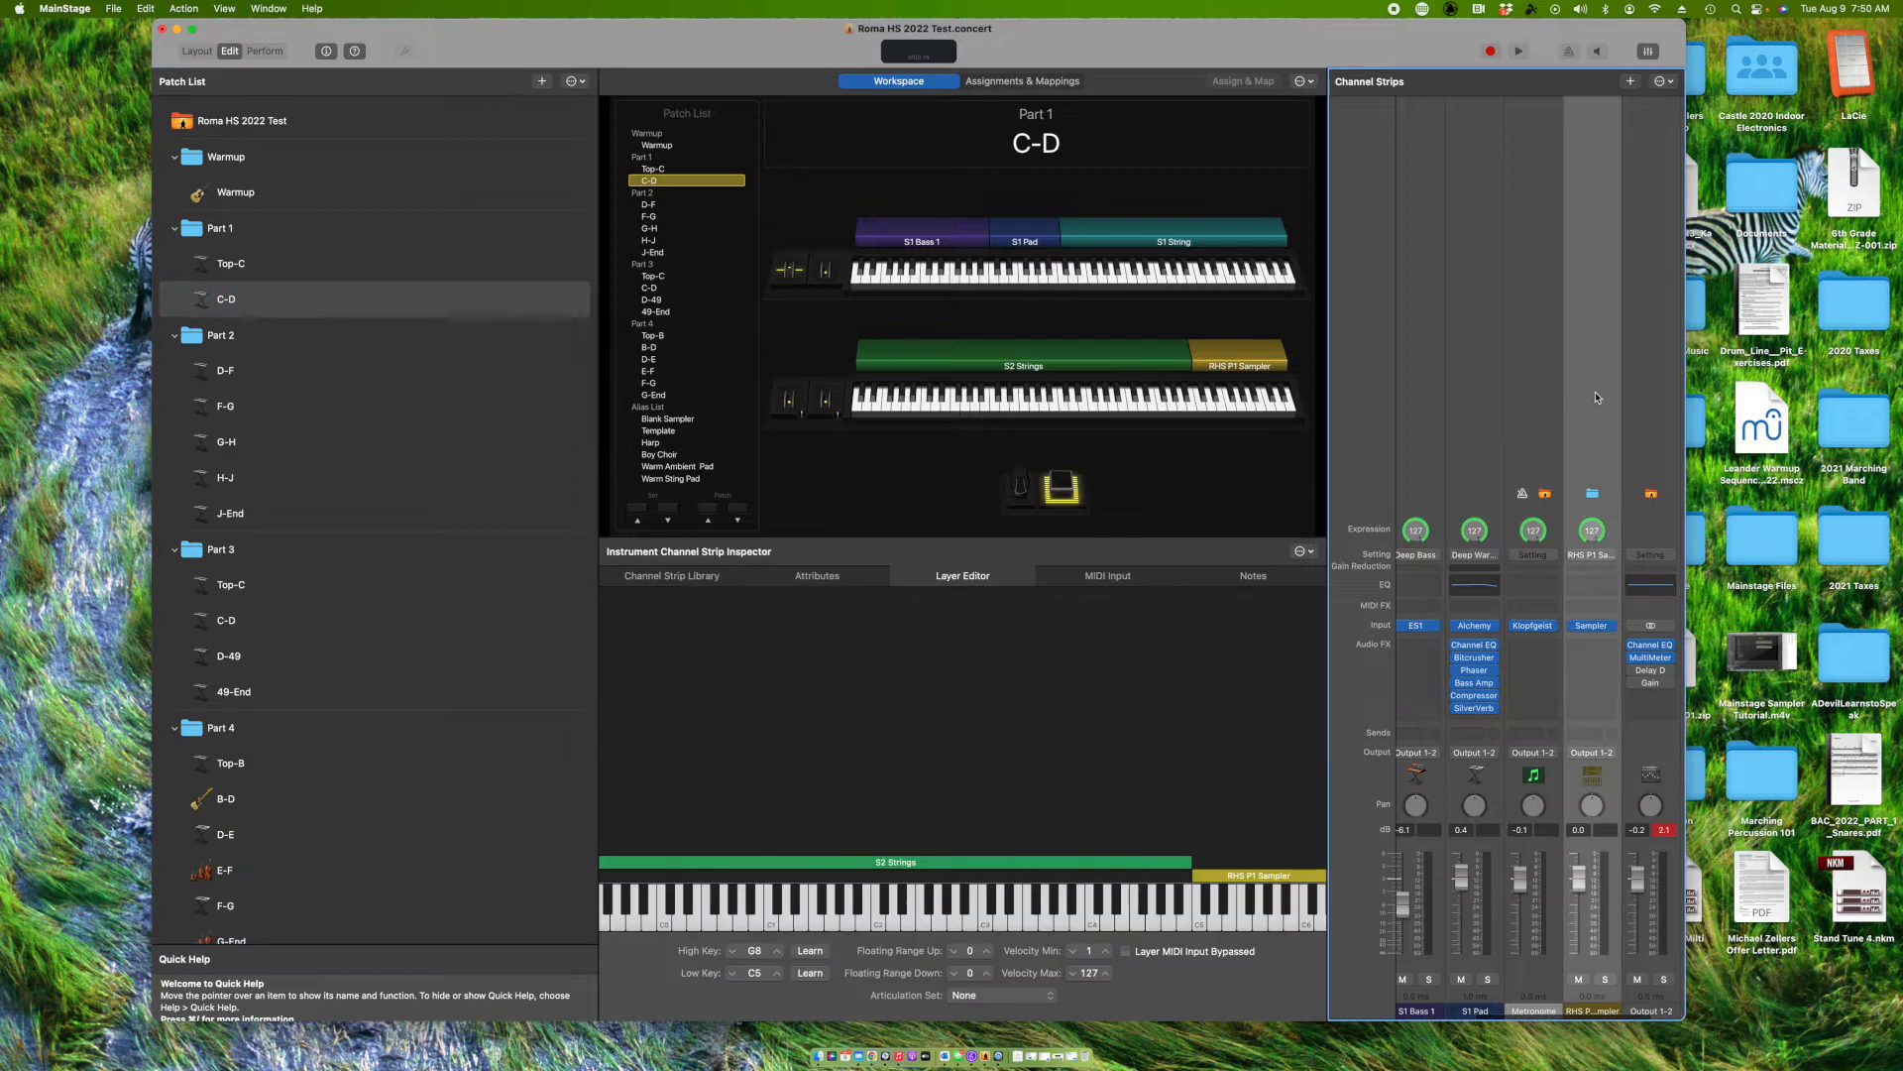
left_click(1545, 397)
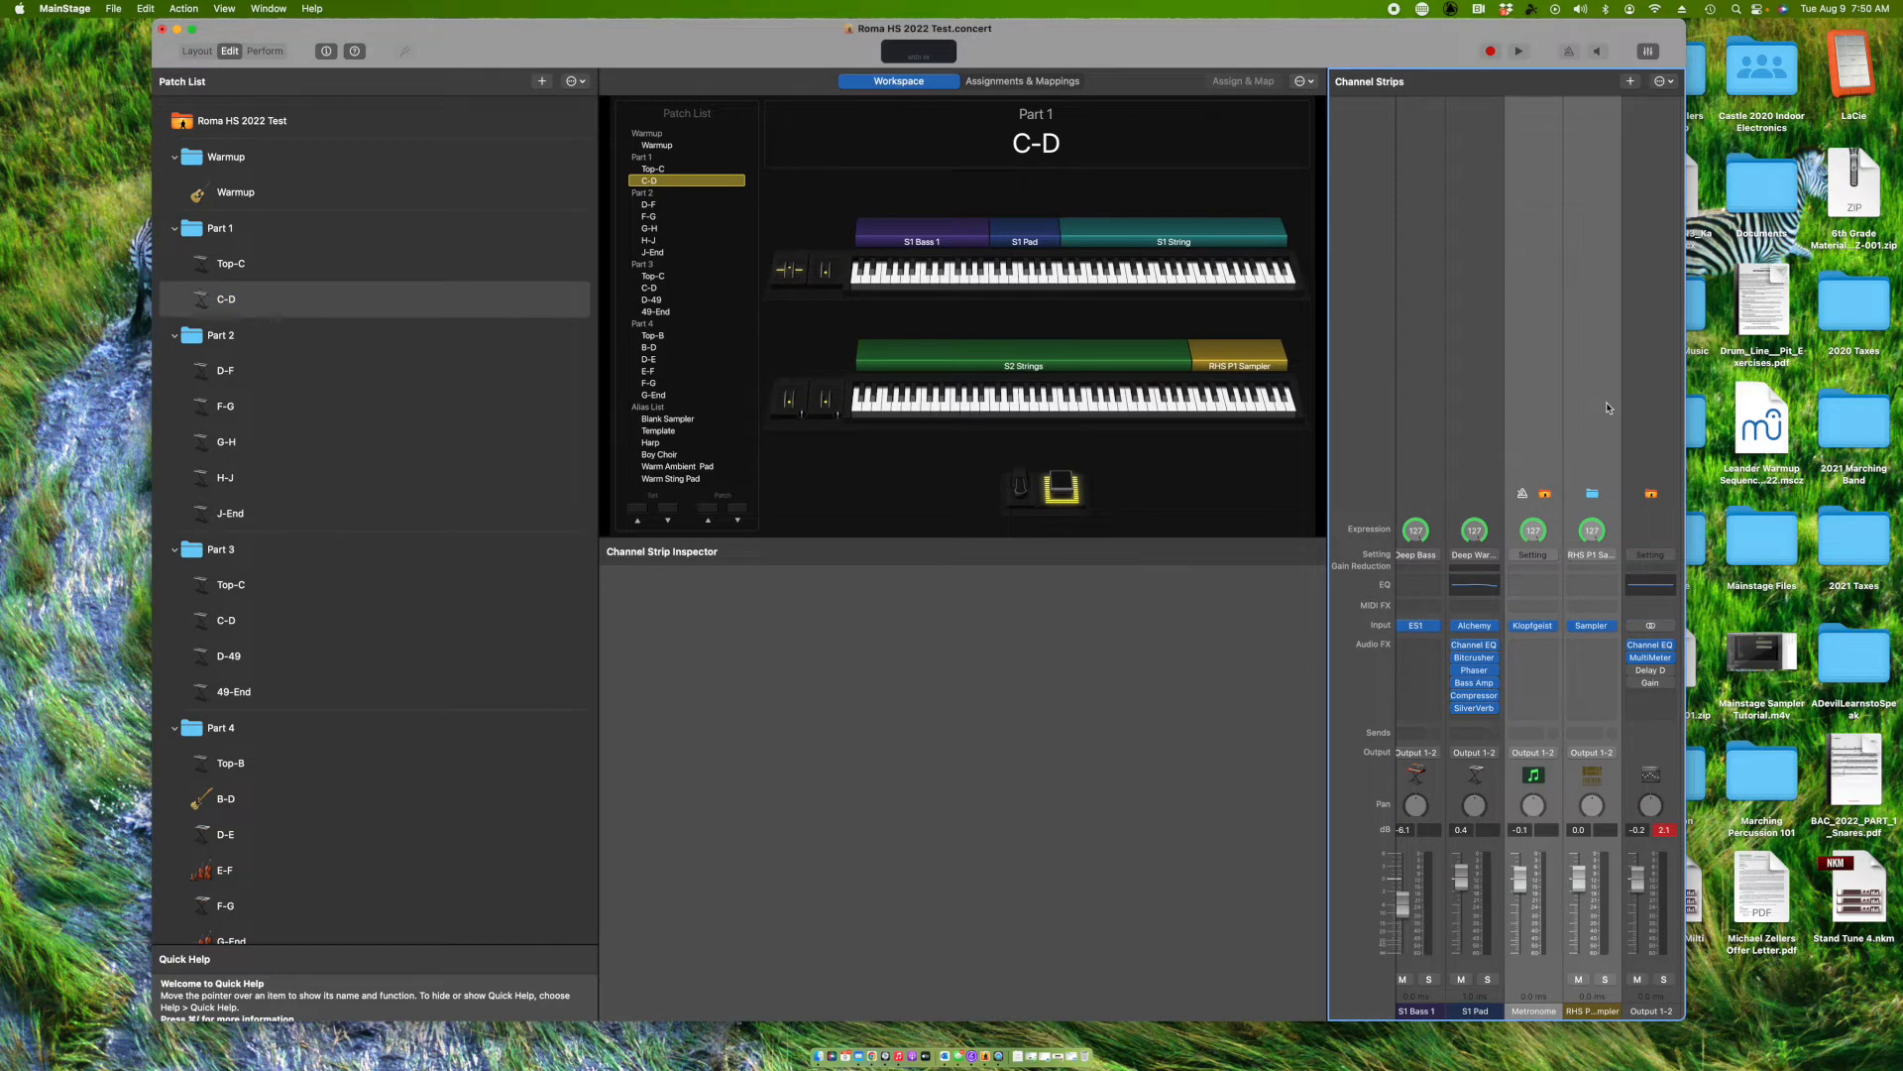
left_click(1599, 395)
scroll(1606, 387, "left", 2)
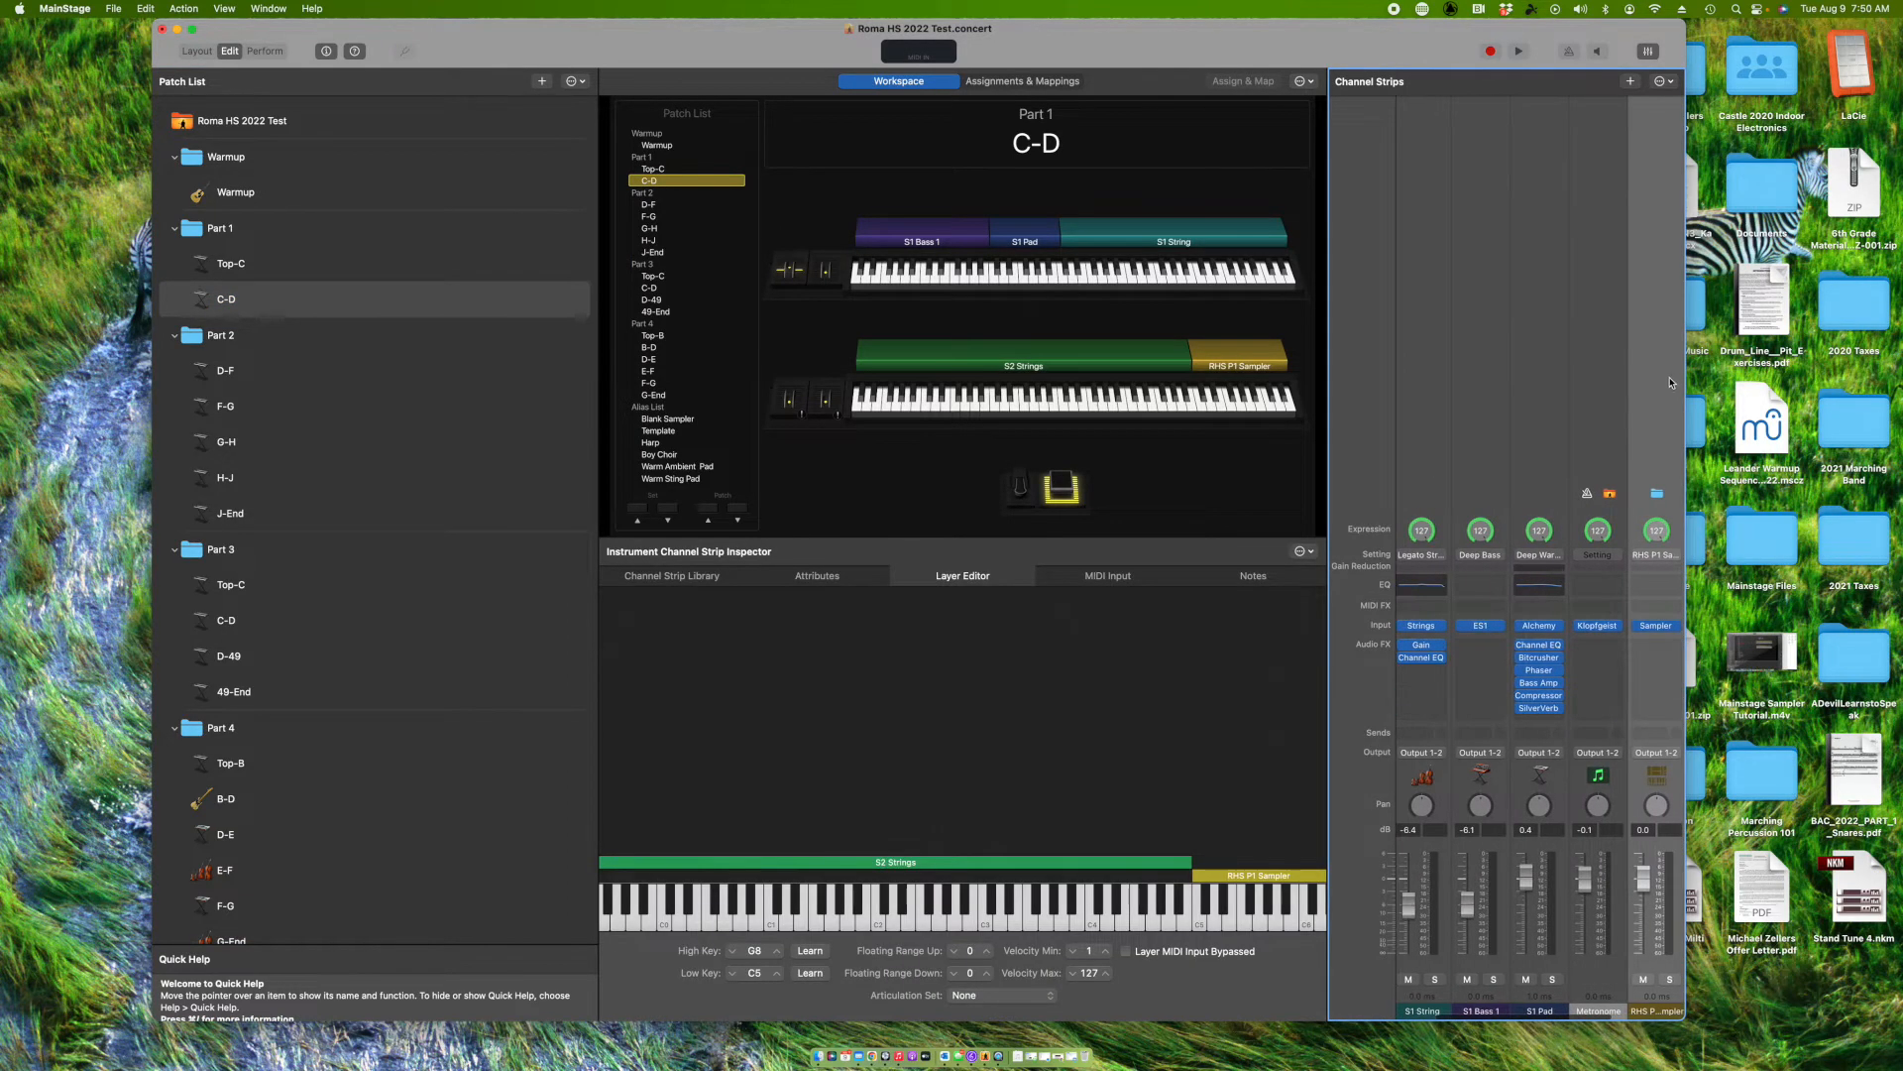
left_click(1592, 383)
left_click(1668, 364)
left_click(1596, 363)
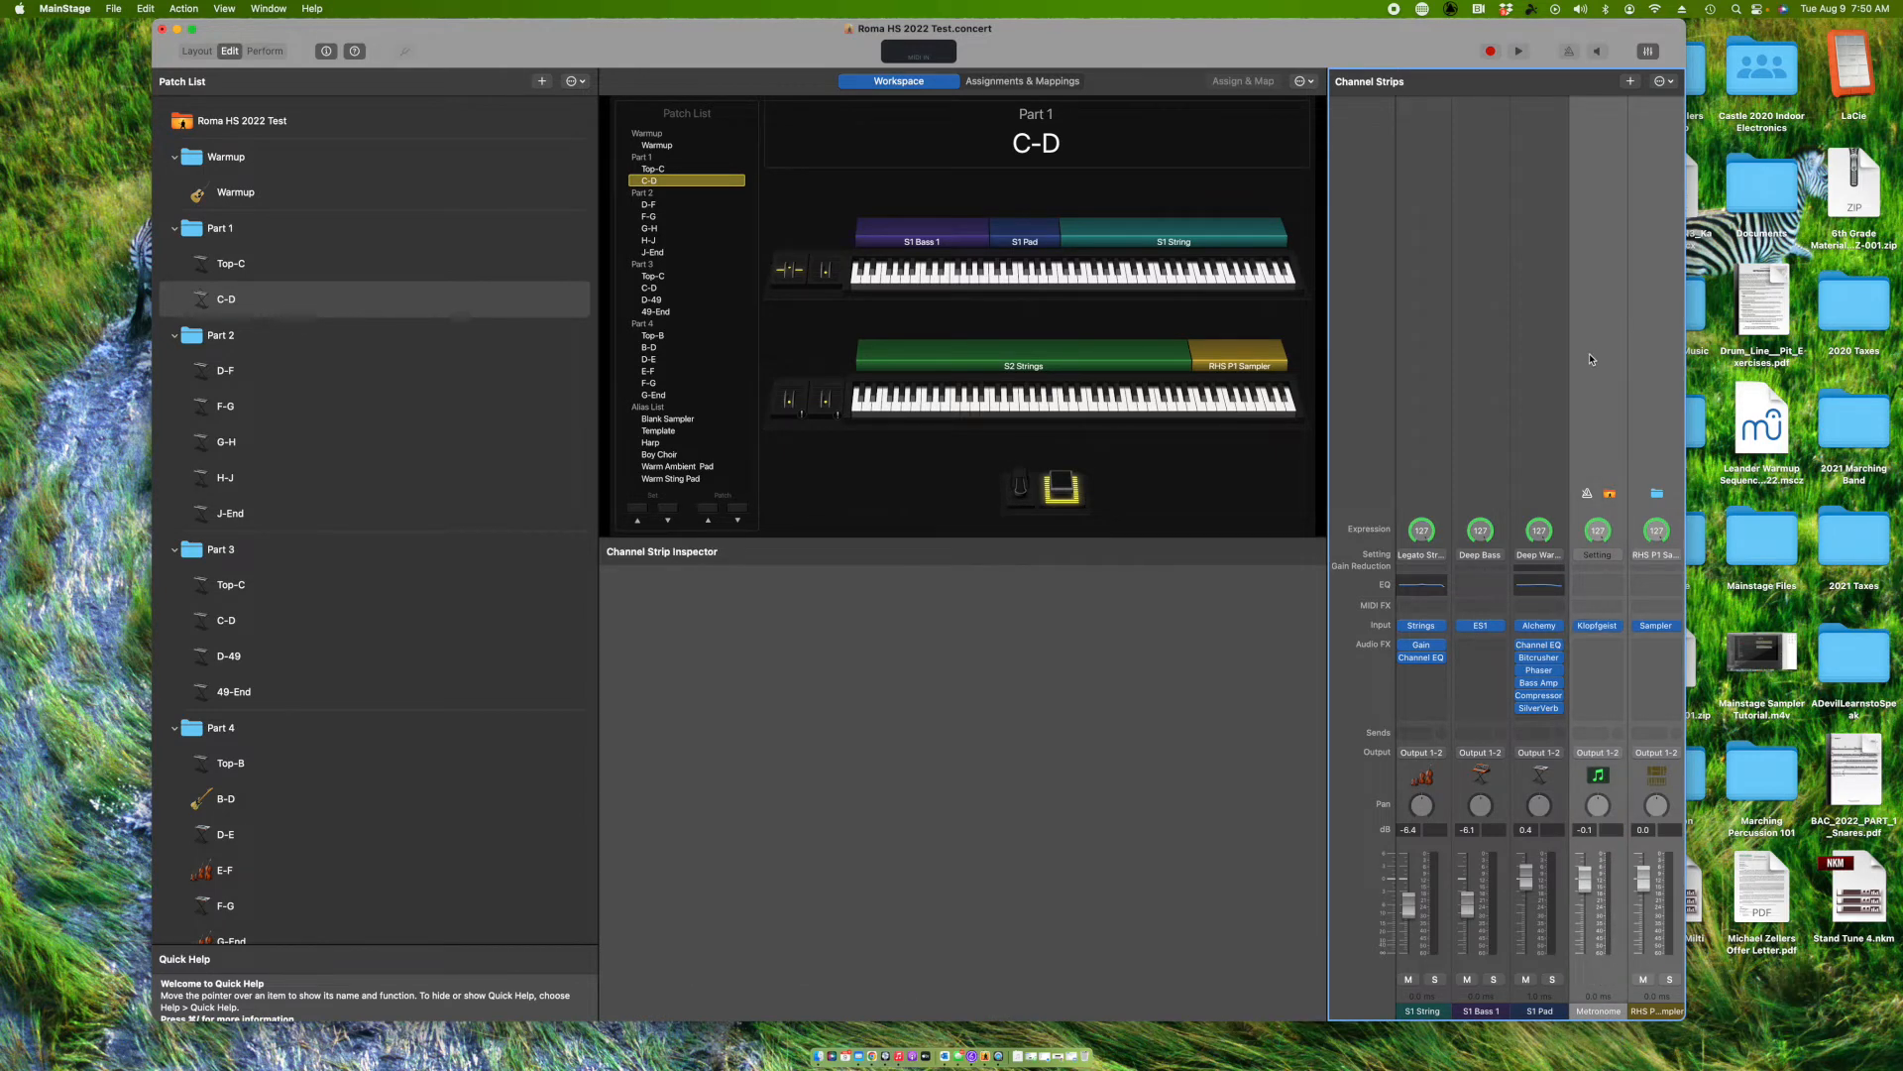
scroll(1537, 391, "left", 1)
scroll(1495, 419, "right", 4)
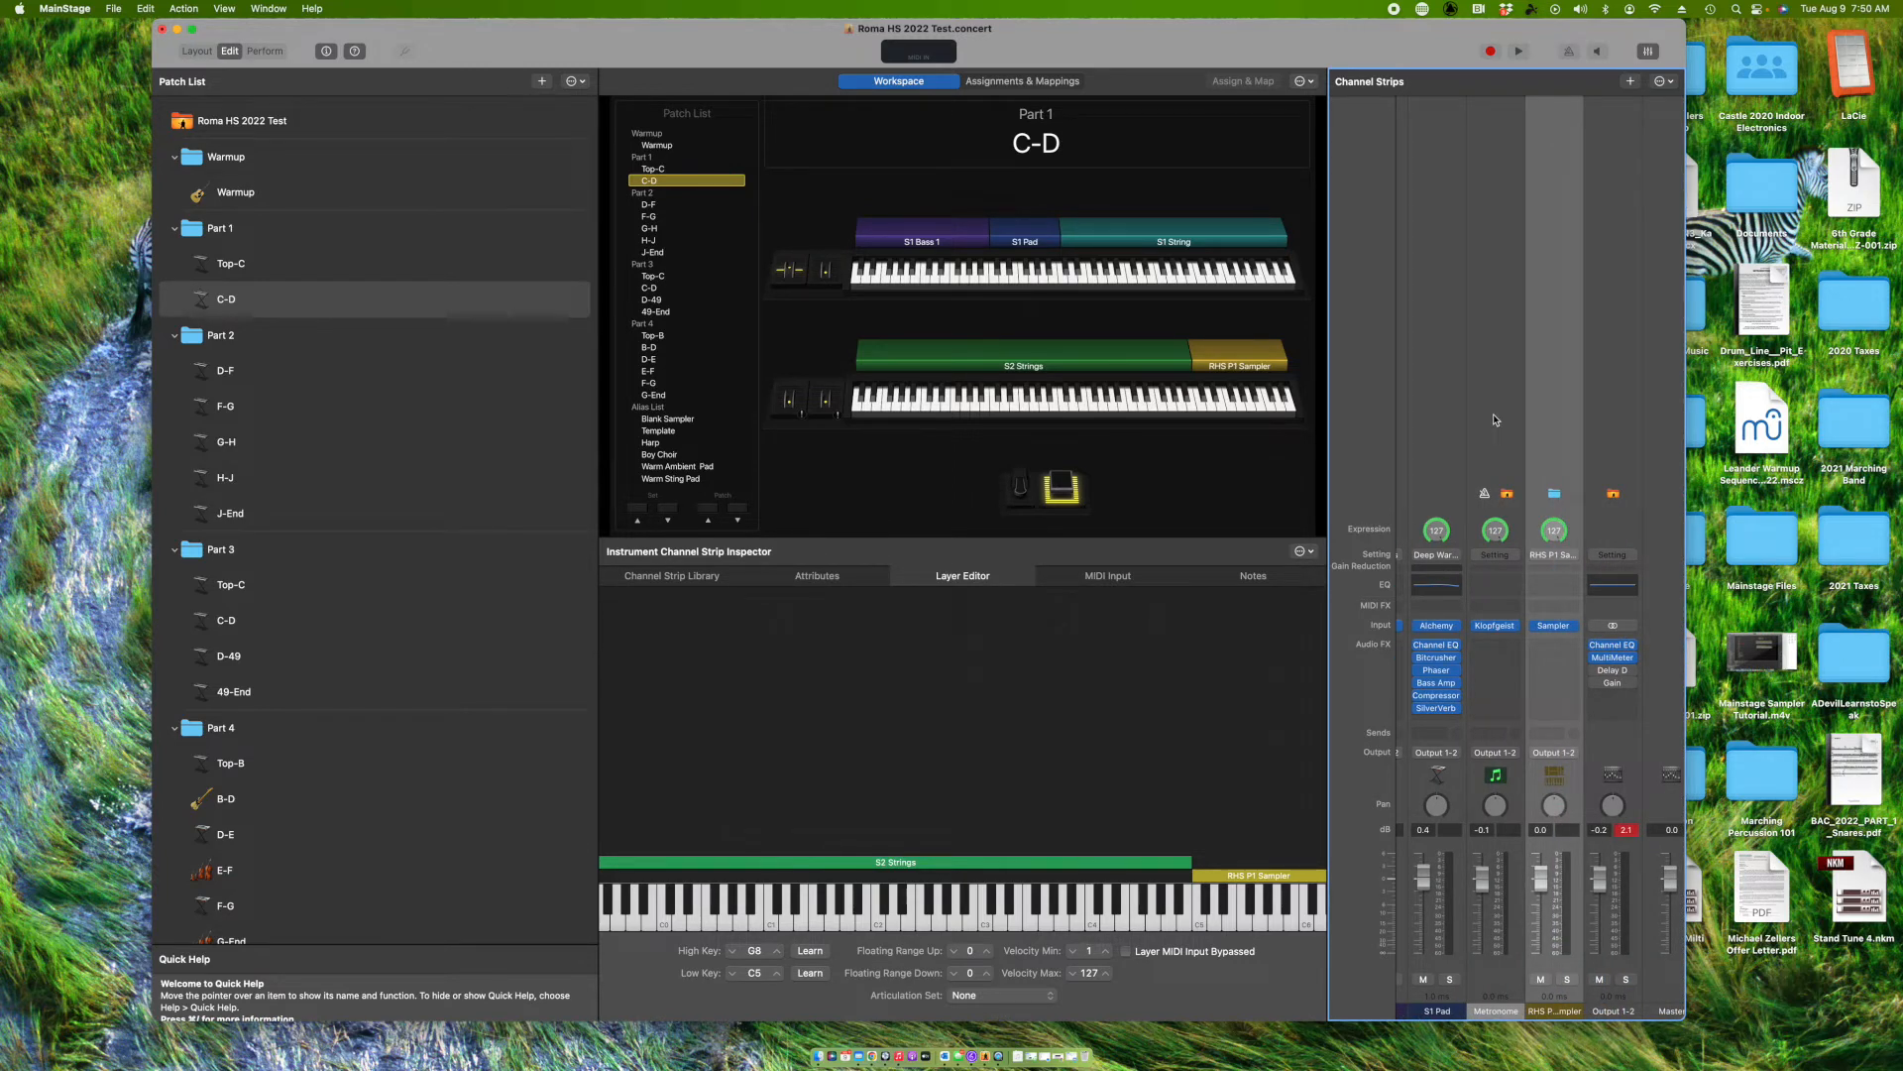
scroll(1497, 456, "left", 5)
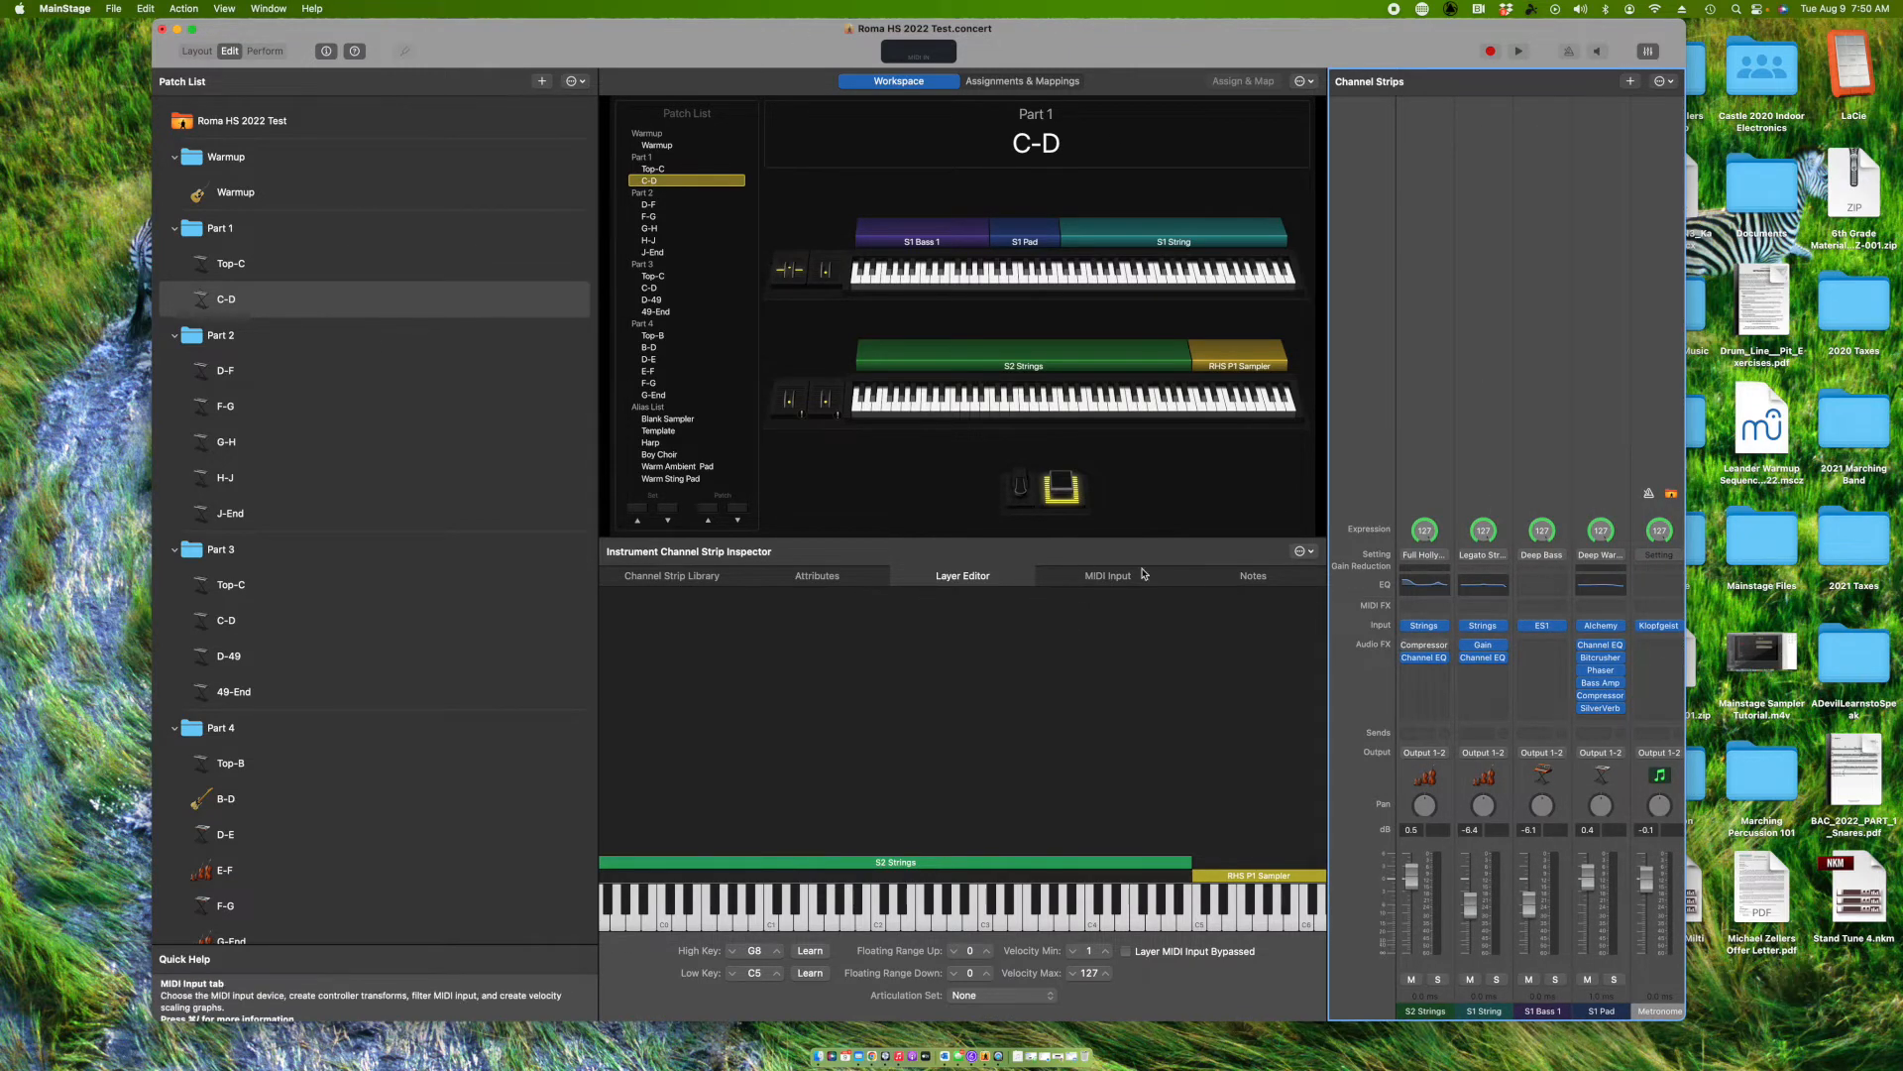
- Compare the Part 1 set and its Top-C and C-D patches with the Part 2 patches to see where the set-level sampler applies
left_click_drag(721, 61, 661, 45)
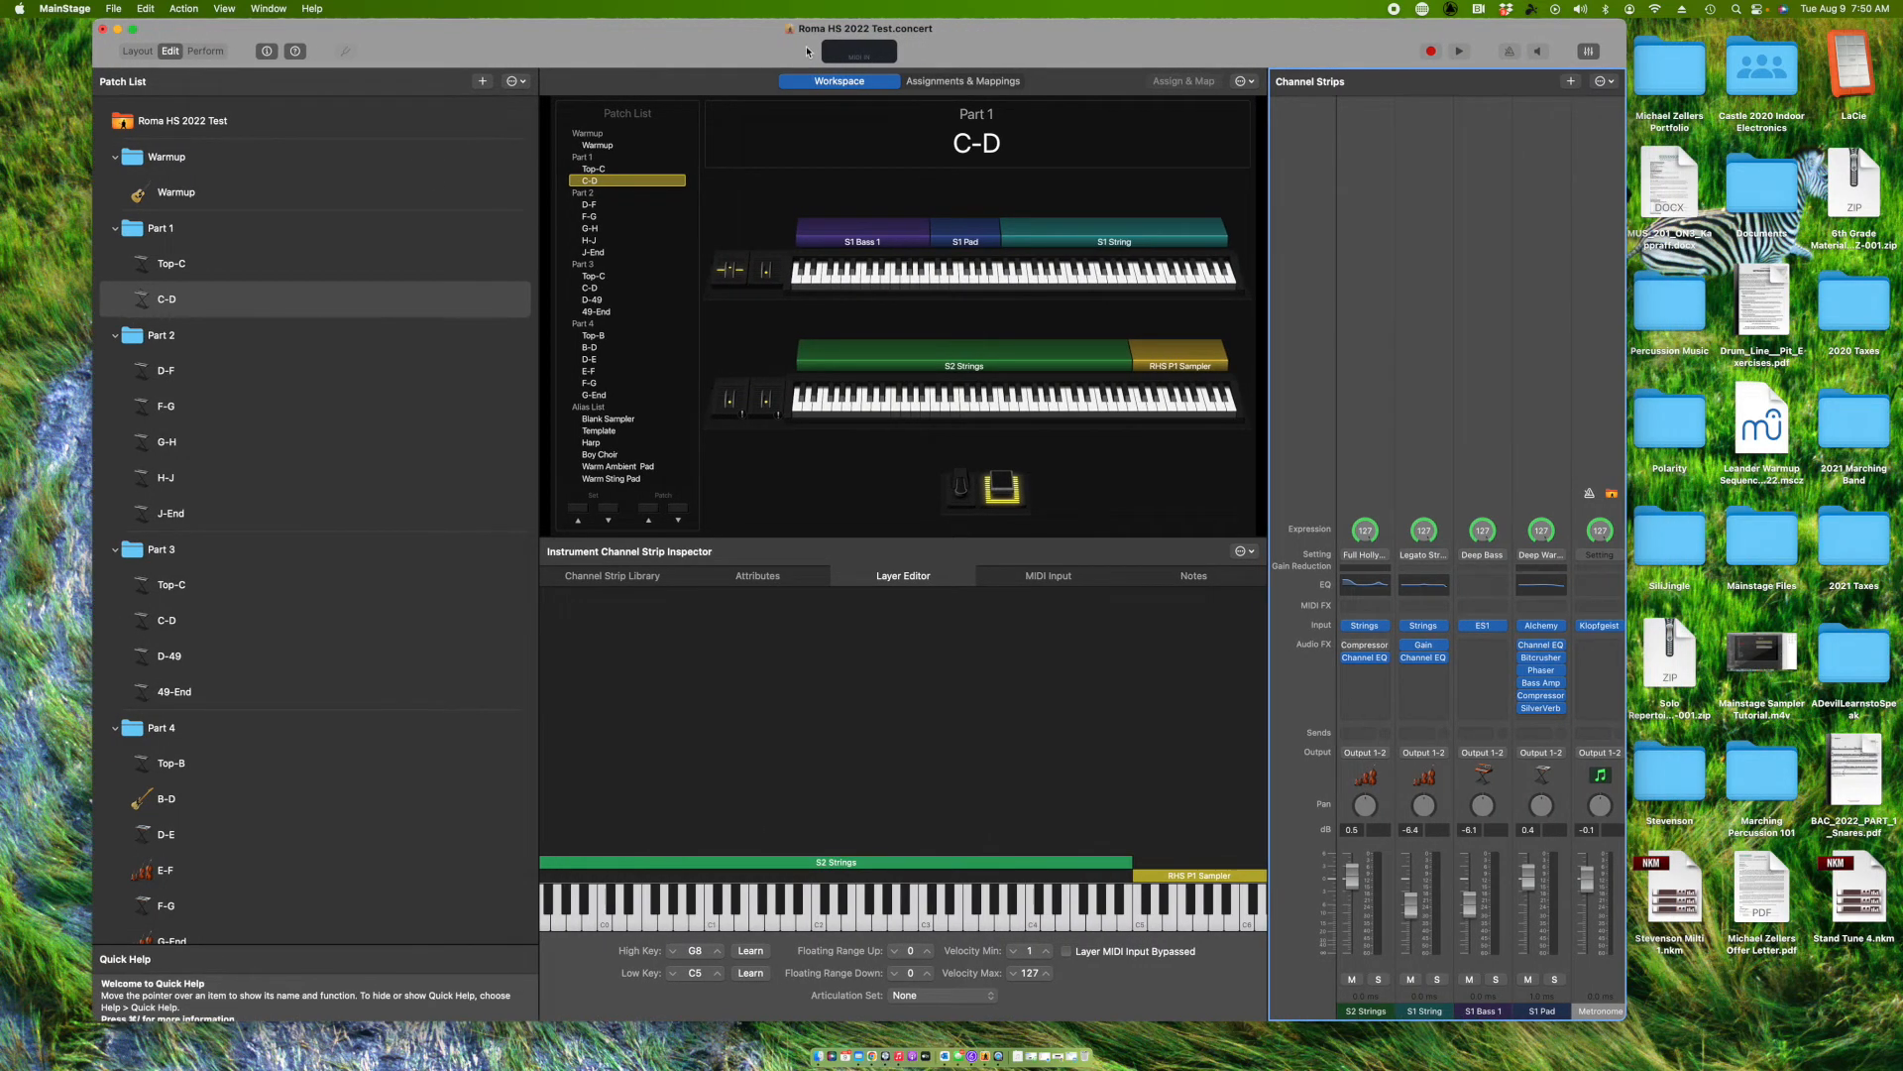
left_click(239, 238)
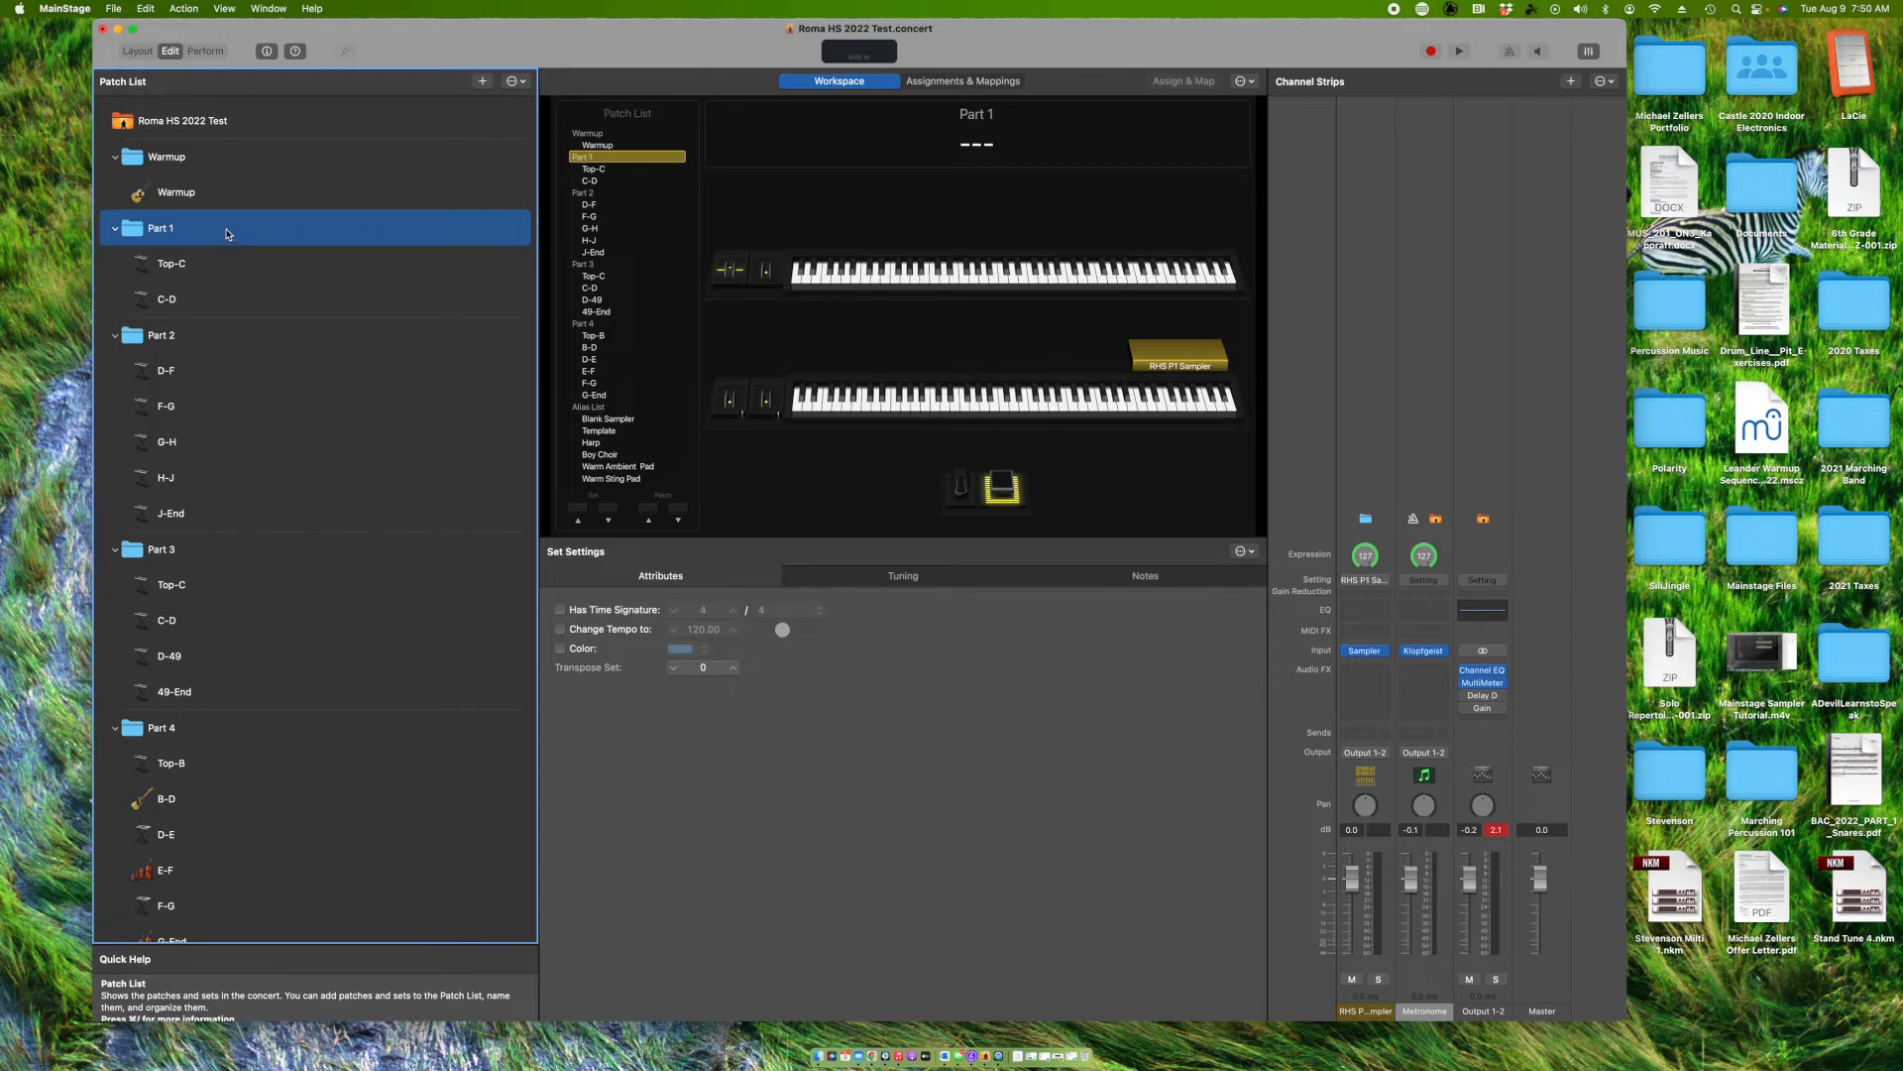
left_click(265, 260)
scroll(269, 288, "down", 1)
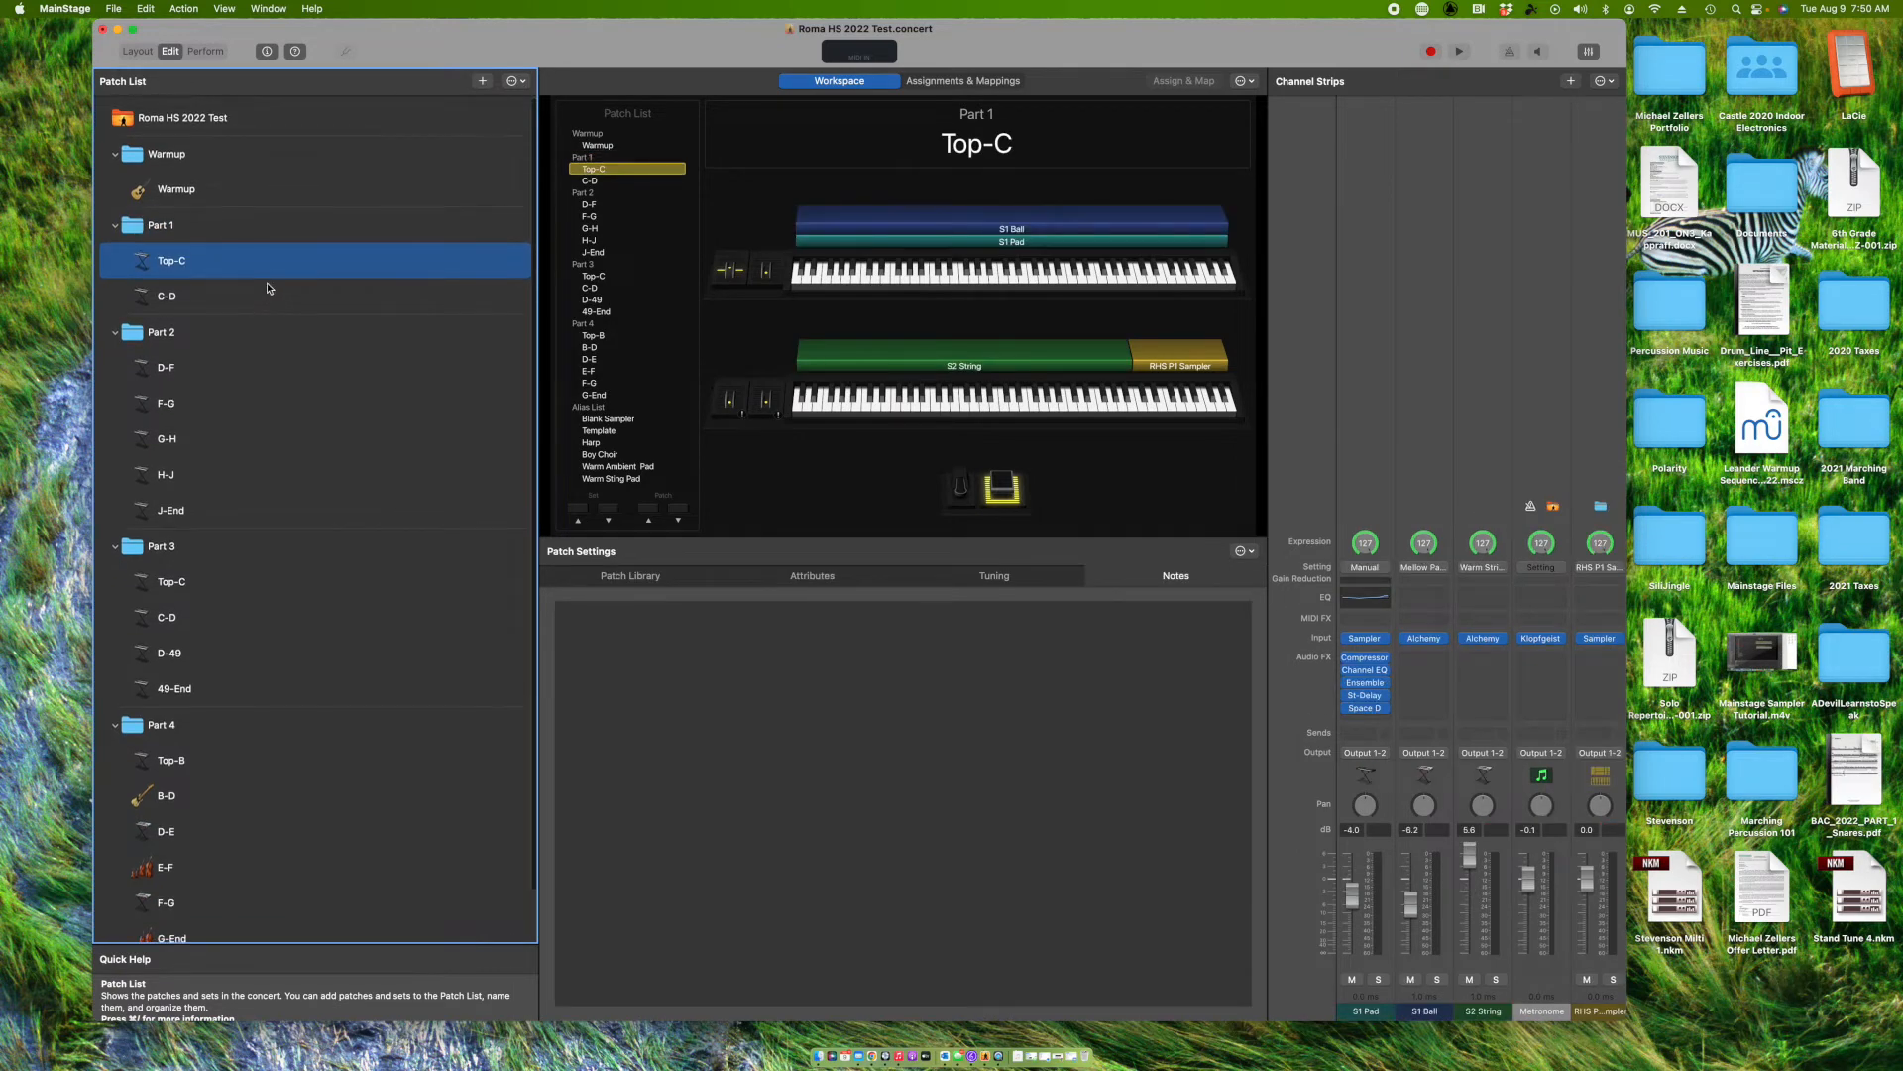
left_click(267, 297)
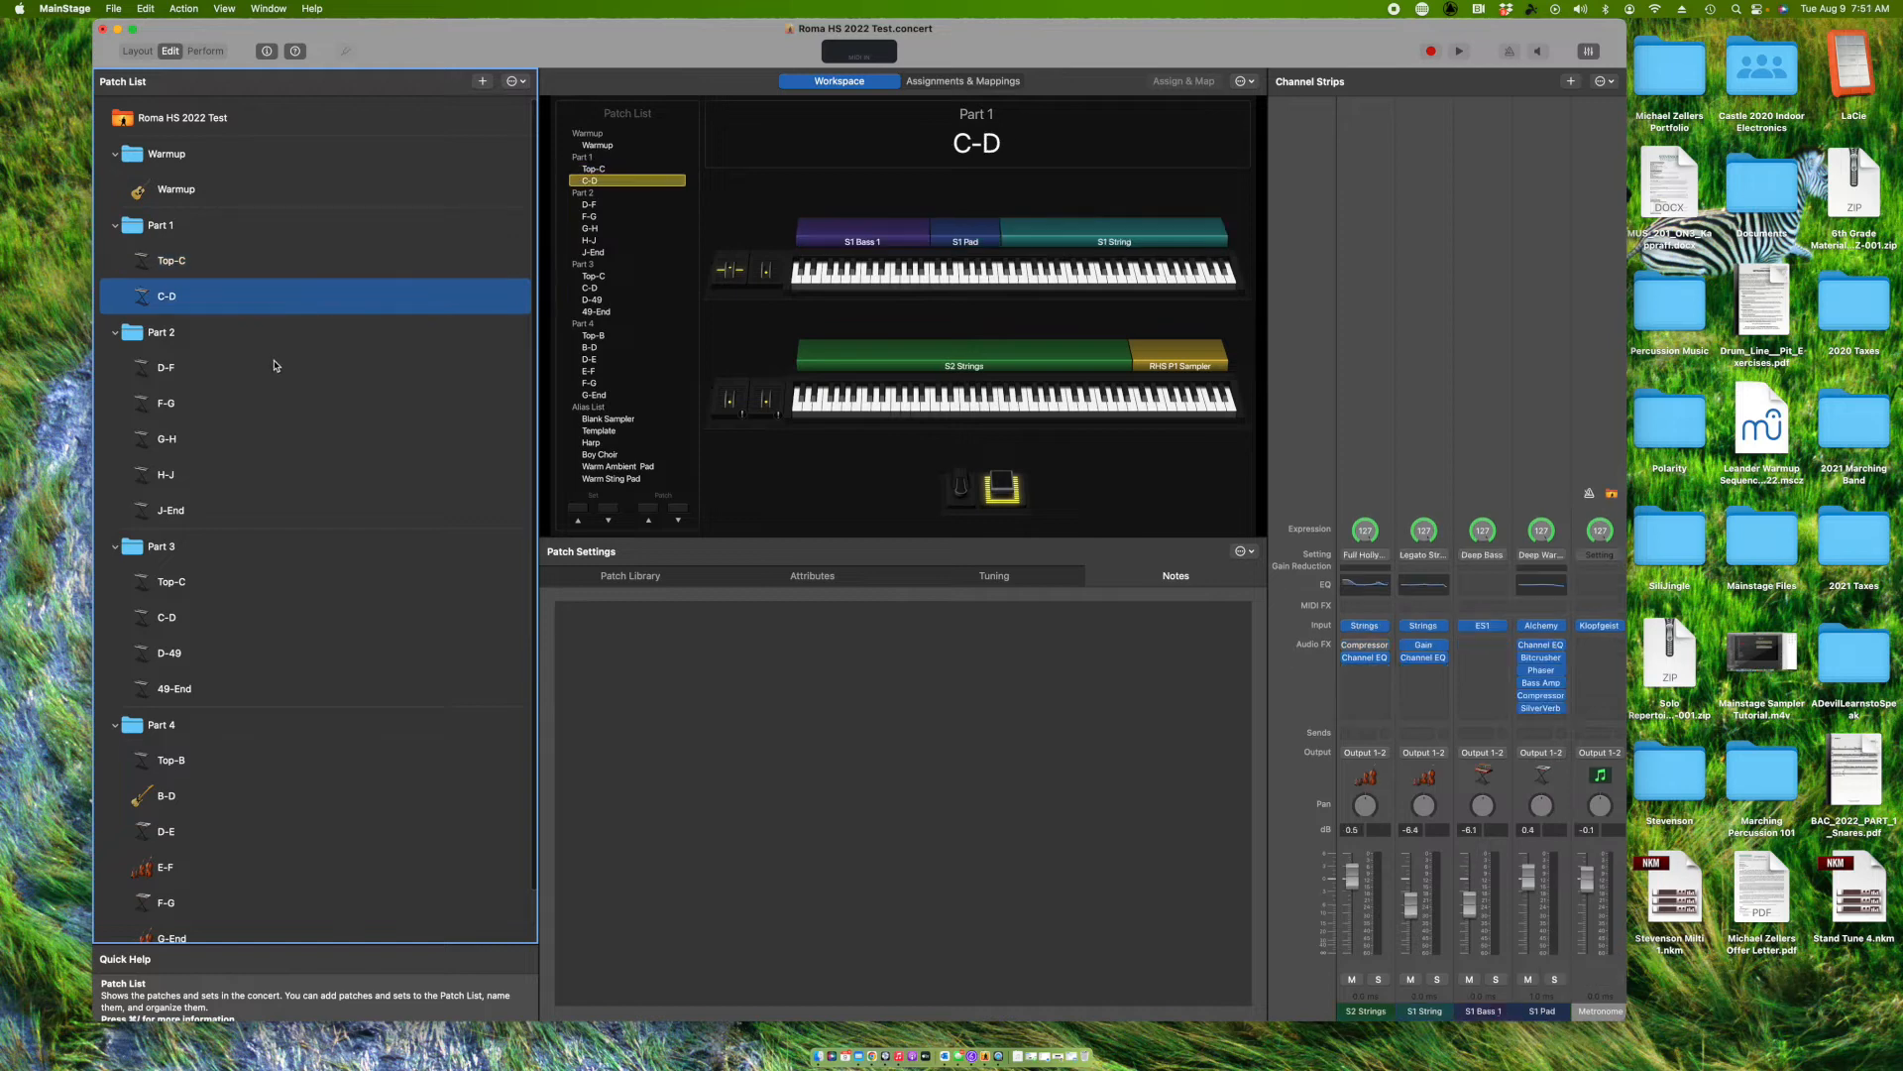
left_click(273, 368)
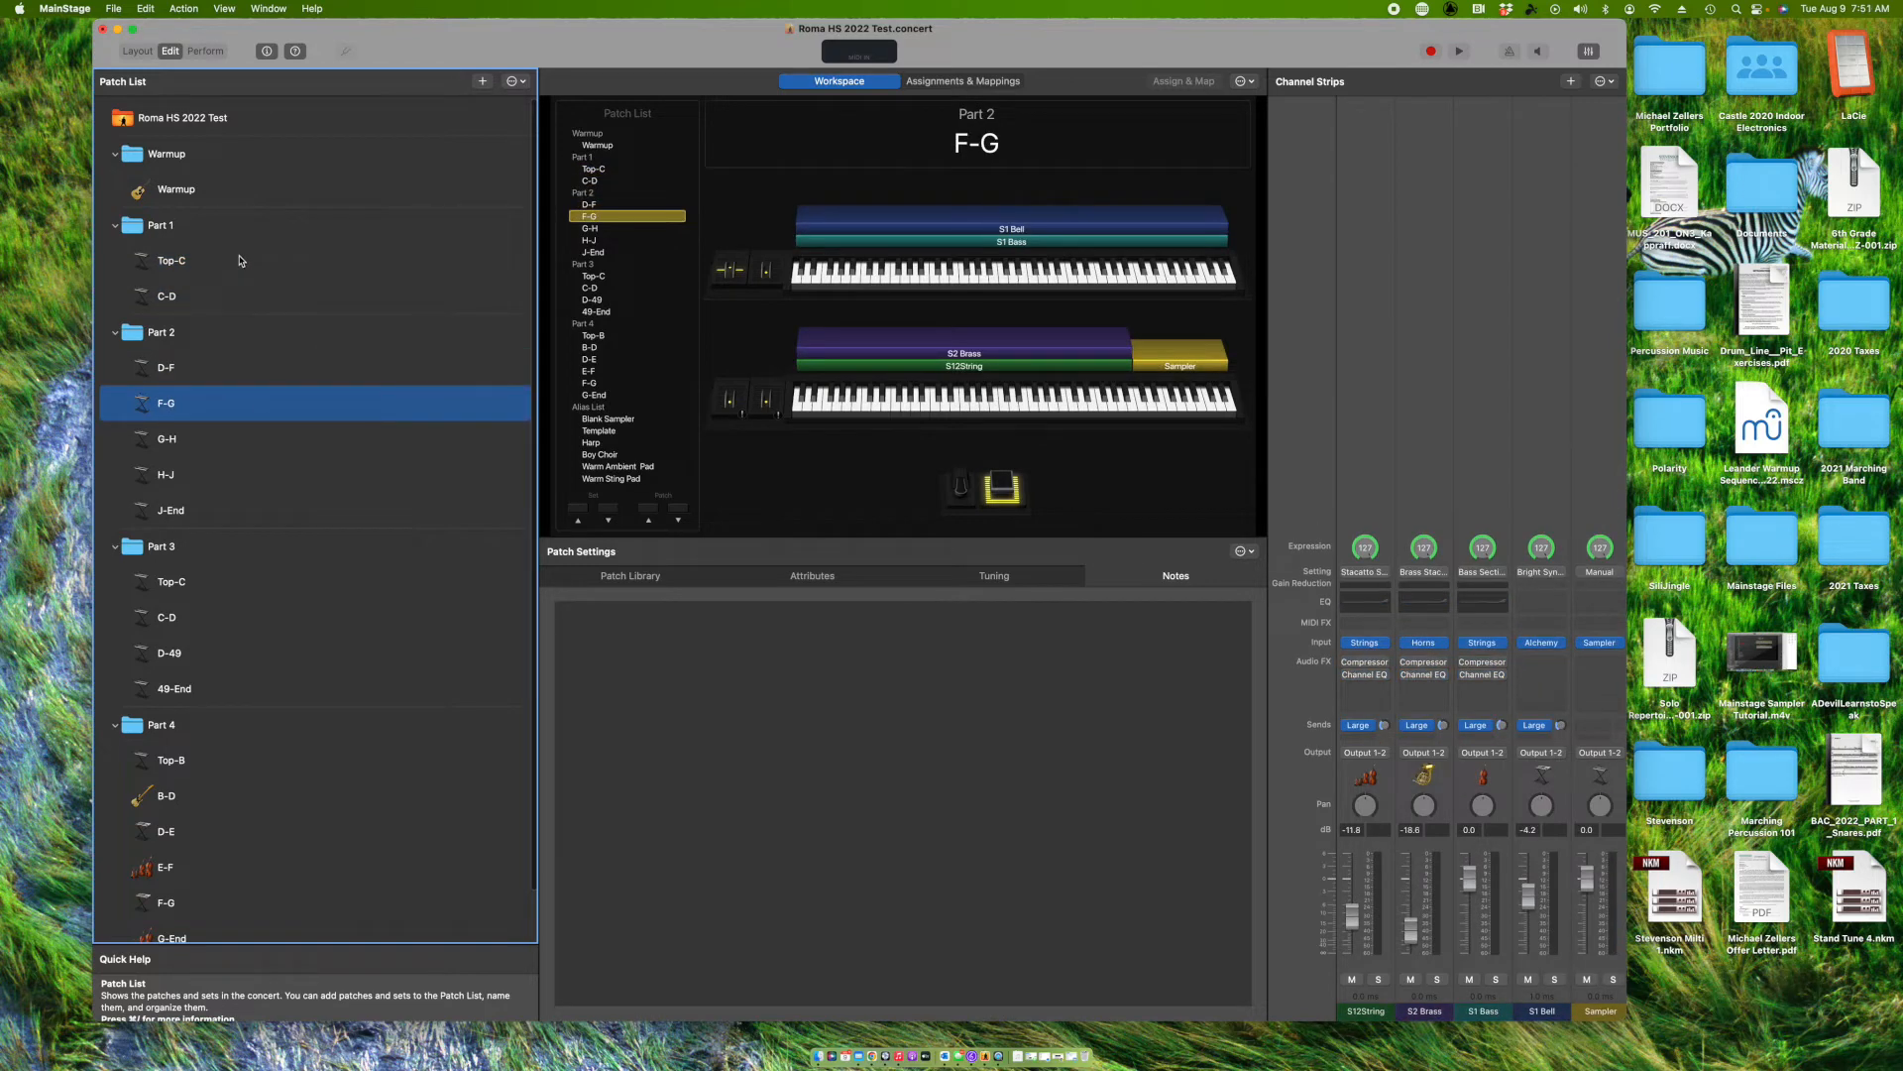
left_click(239, 261)
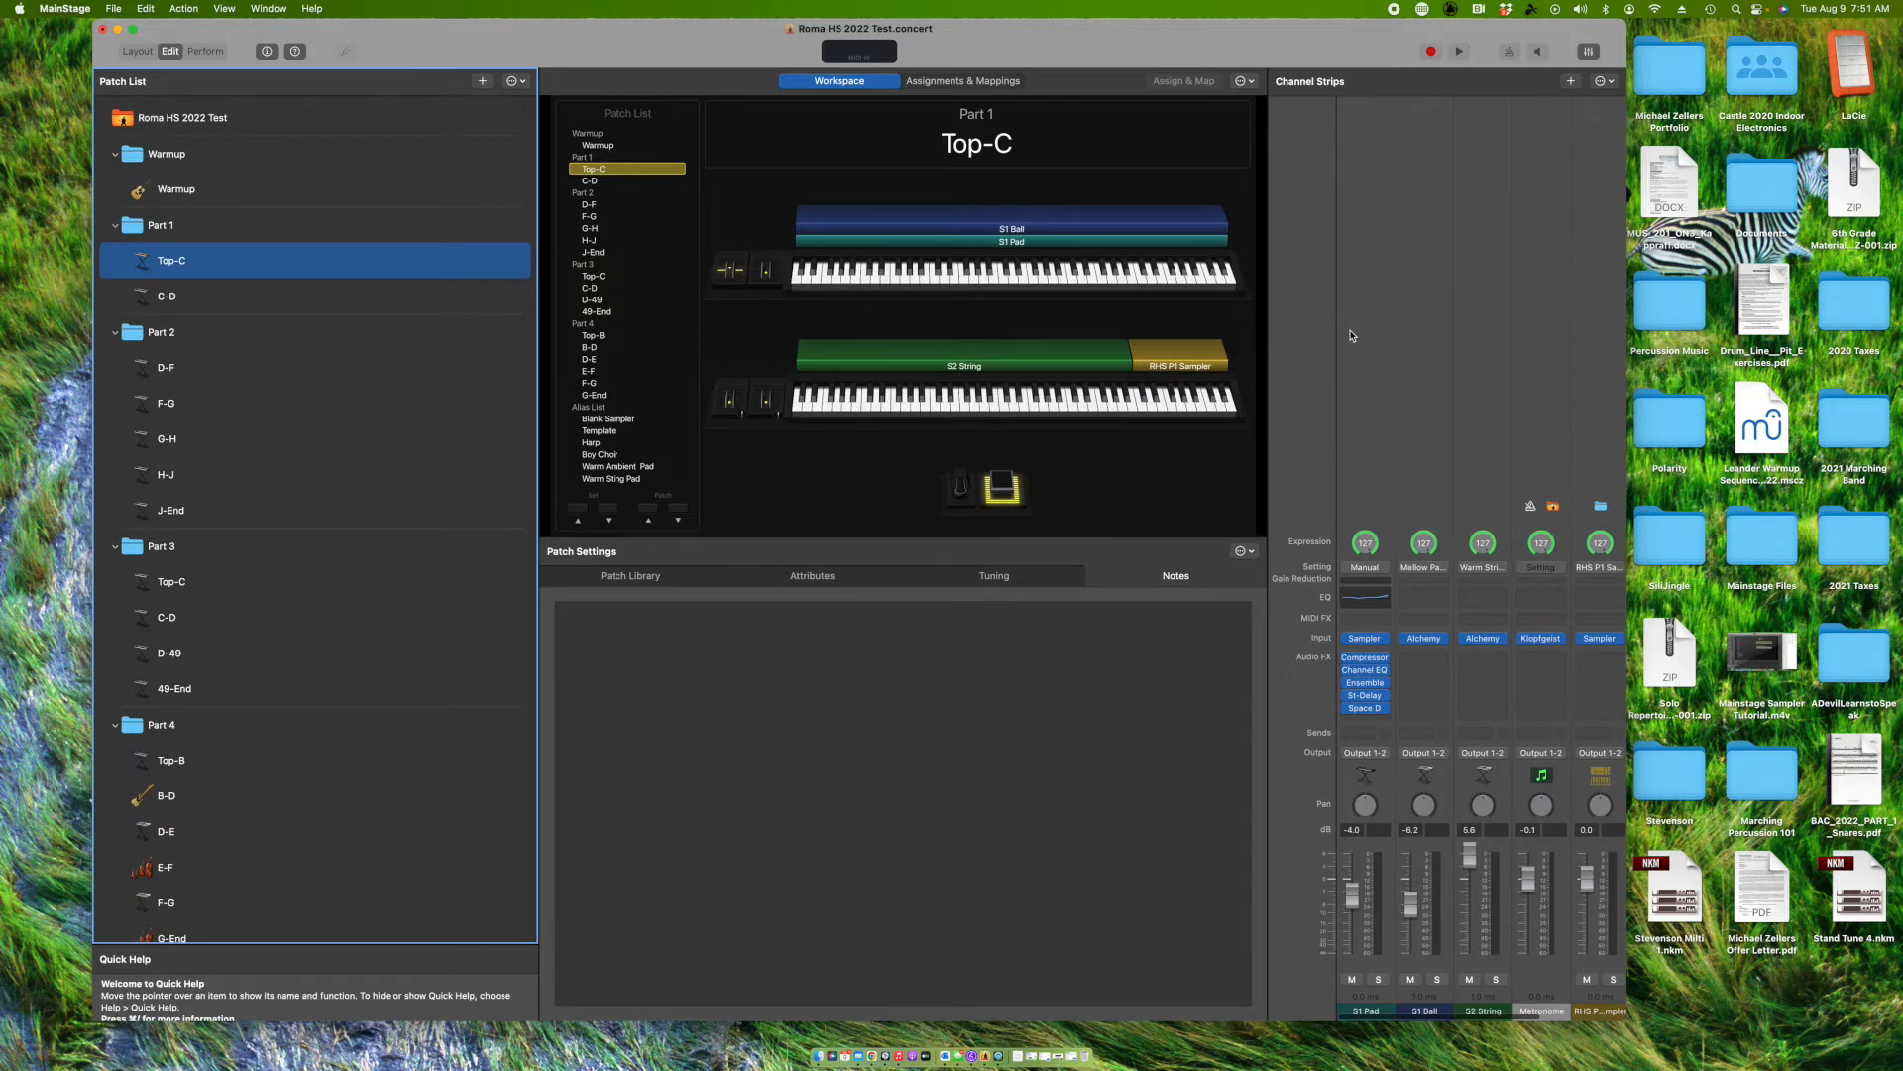
- Add new instrument channel strips to the Top-C patch and delete the surplus Inst 98 and Inst 99 strips
left_click(1573, 82)
left_click(1050, 645)
scroll(1447, 456, "right", 3)
left_click(1484, 409)
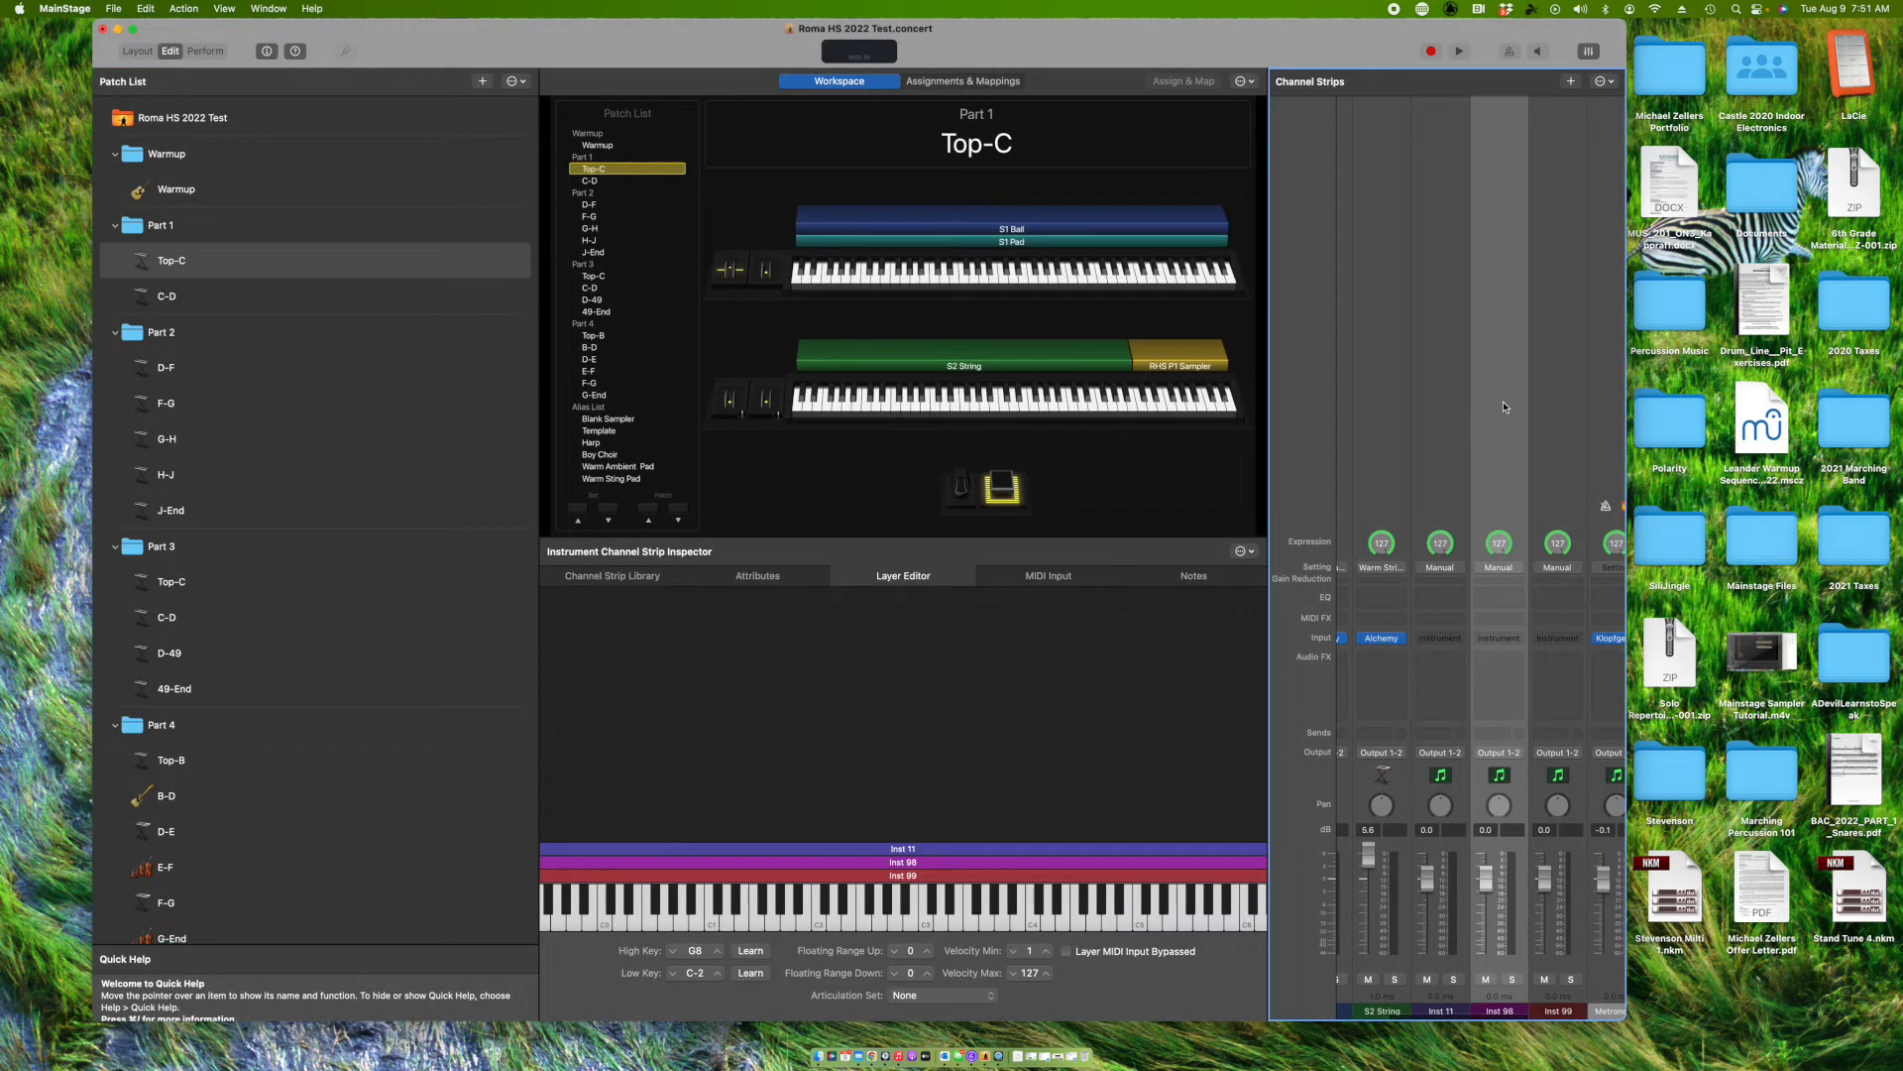
key("Delete")
left_click(1514, 320)
key("Delete")
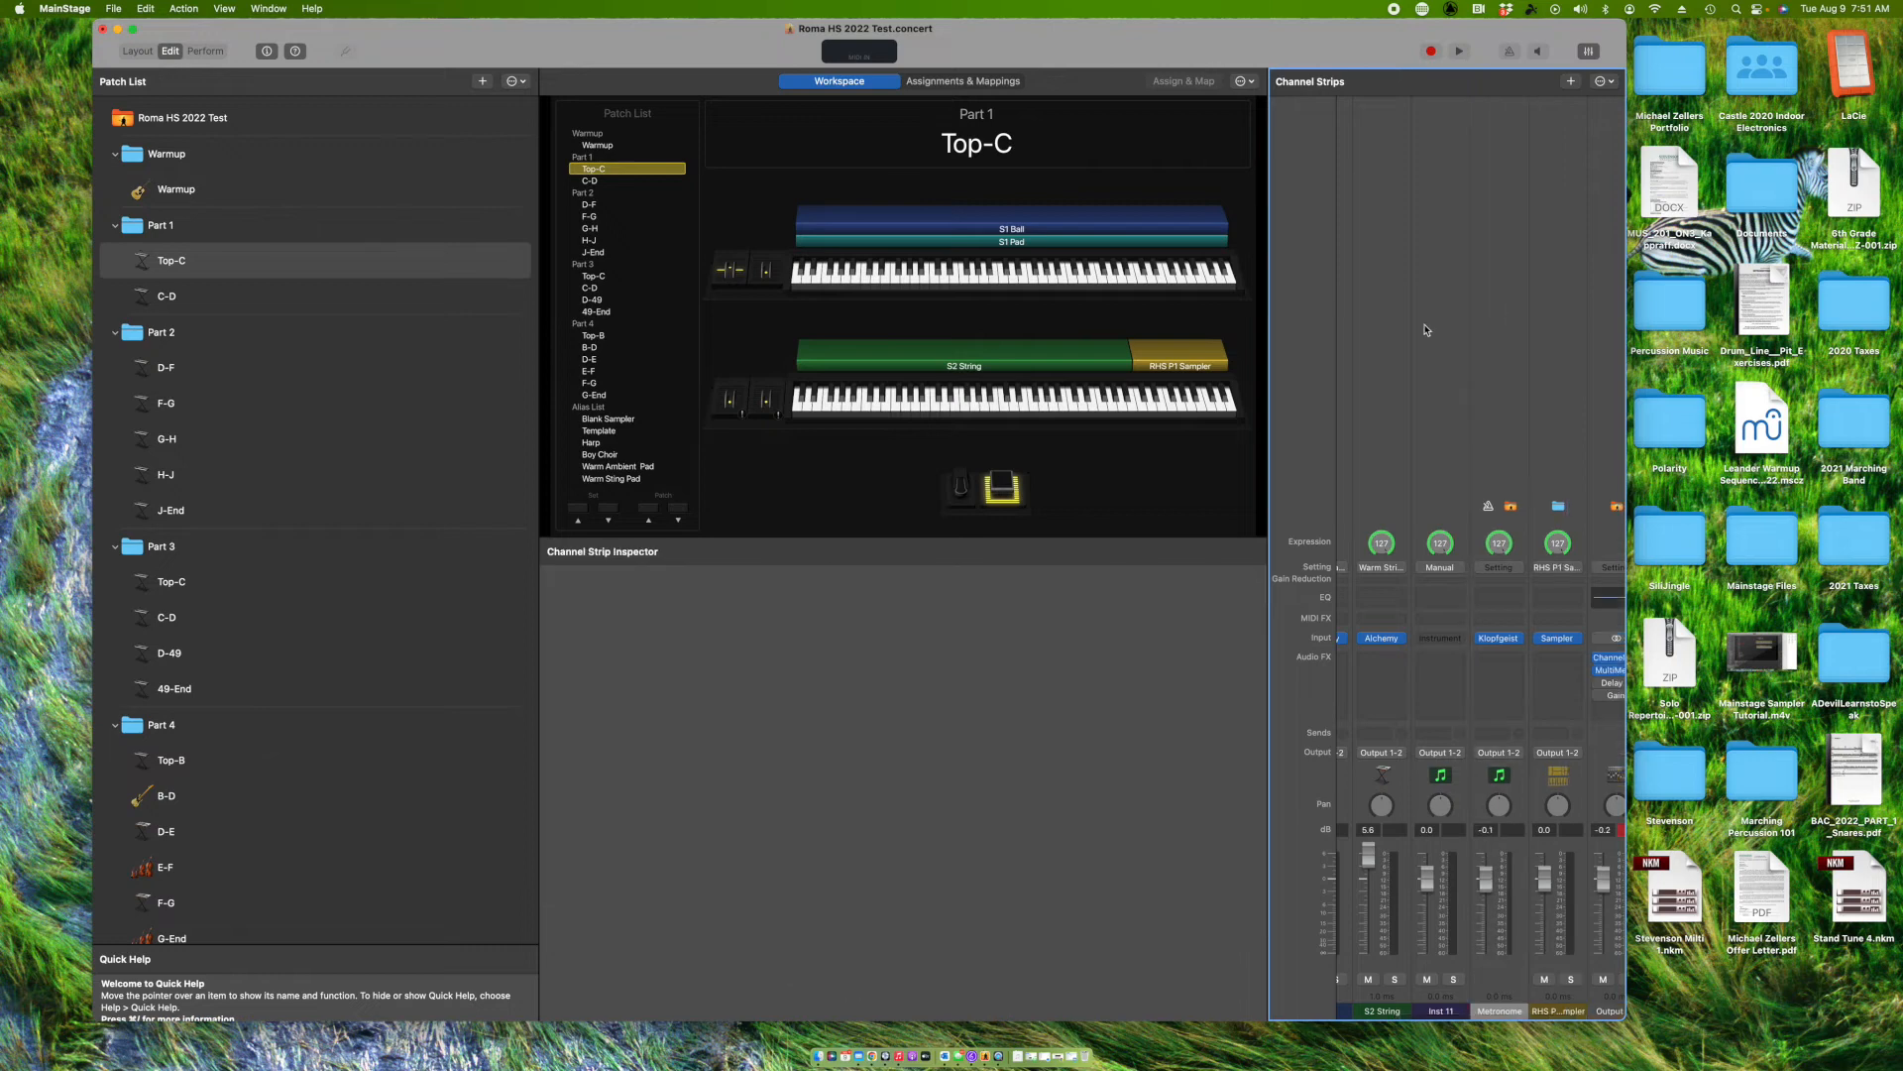
- Assign the Top-C patch's Inst 11 channel strip to the KEYBOARD nanoKEY2 (1) input and check its layer range against S2 String
left_click(1437, 322)
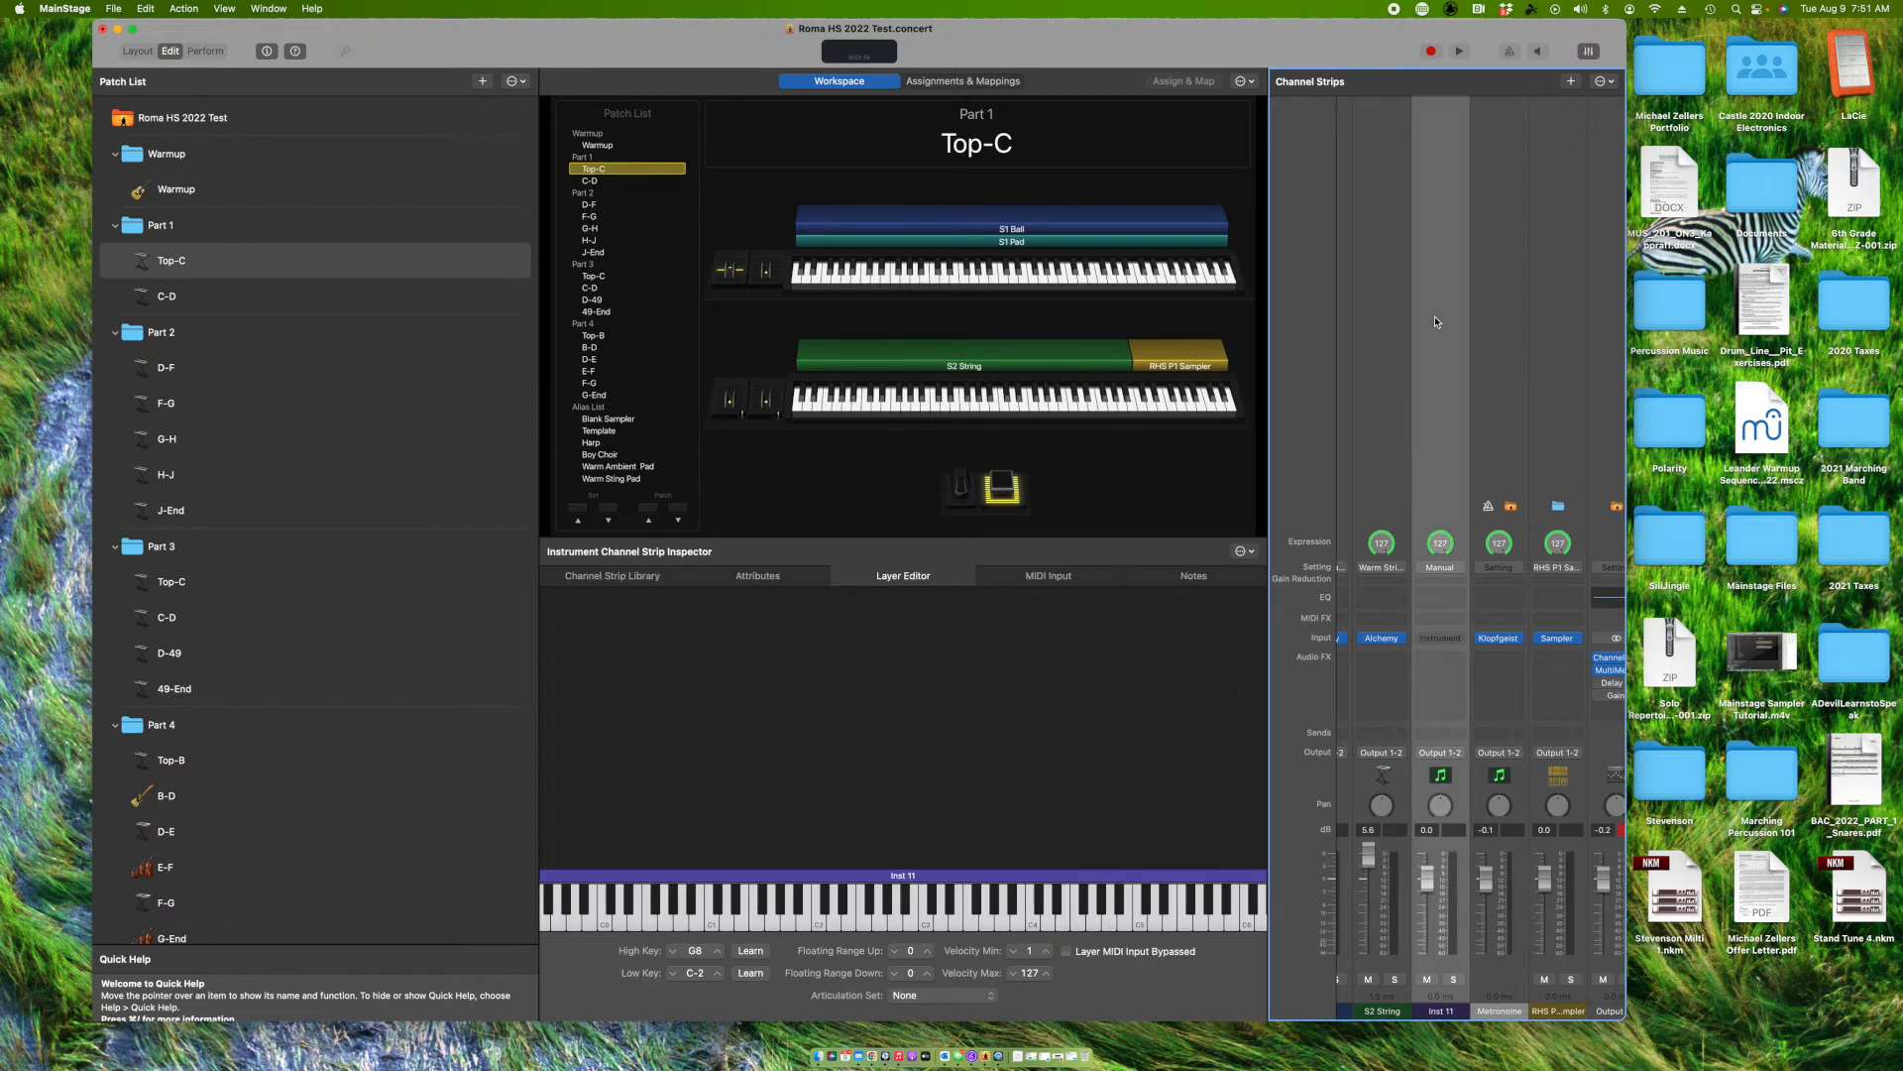
left_click(1047, 575)
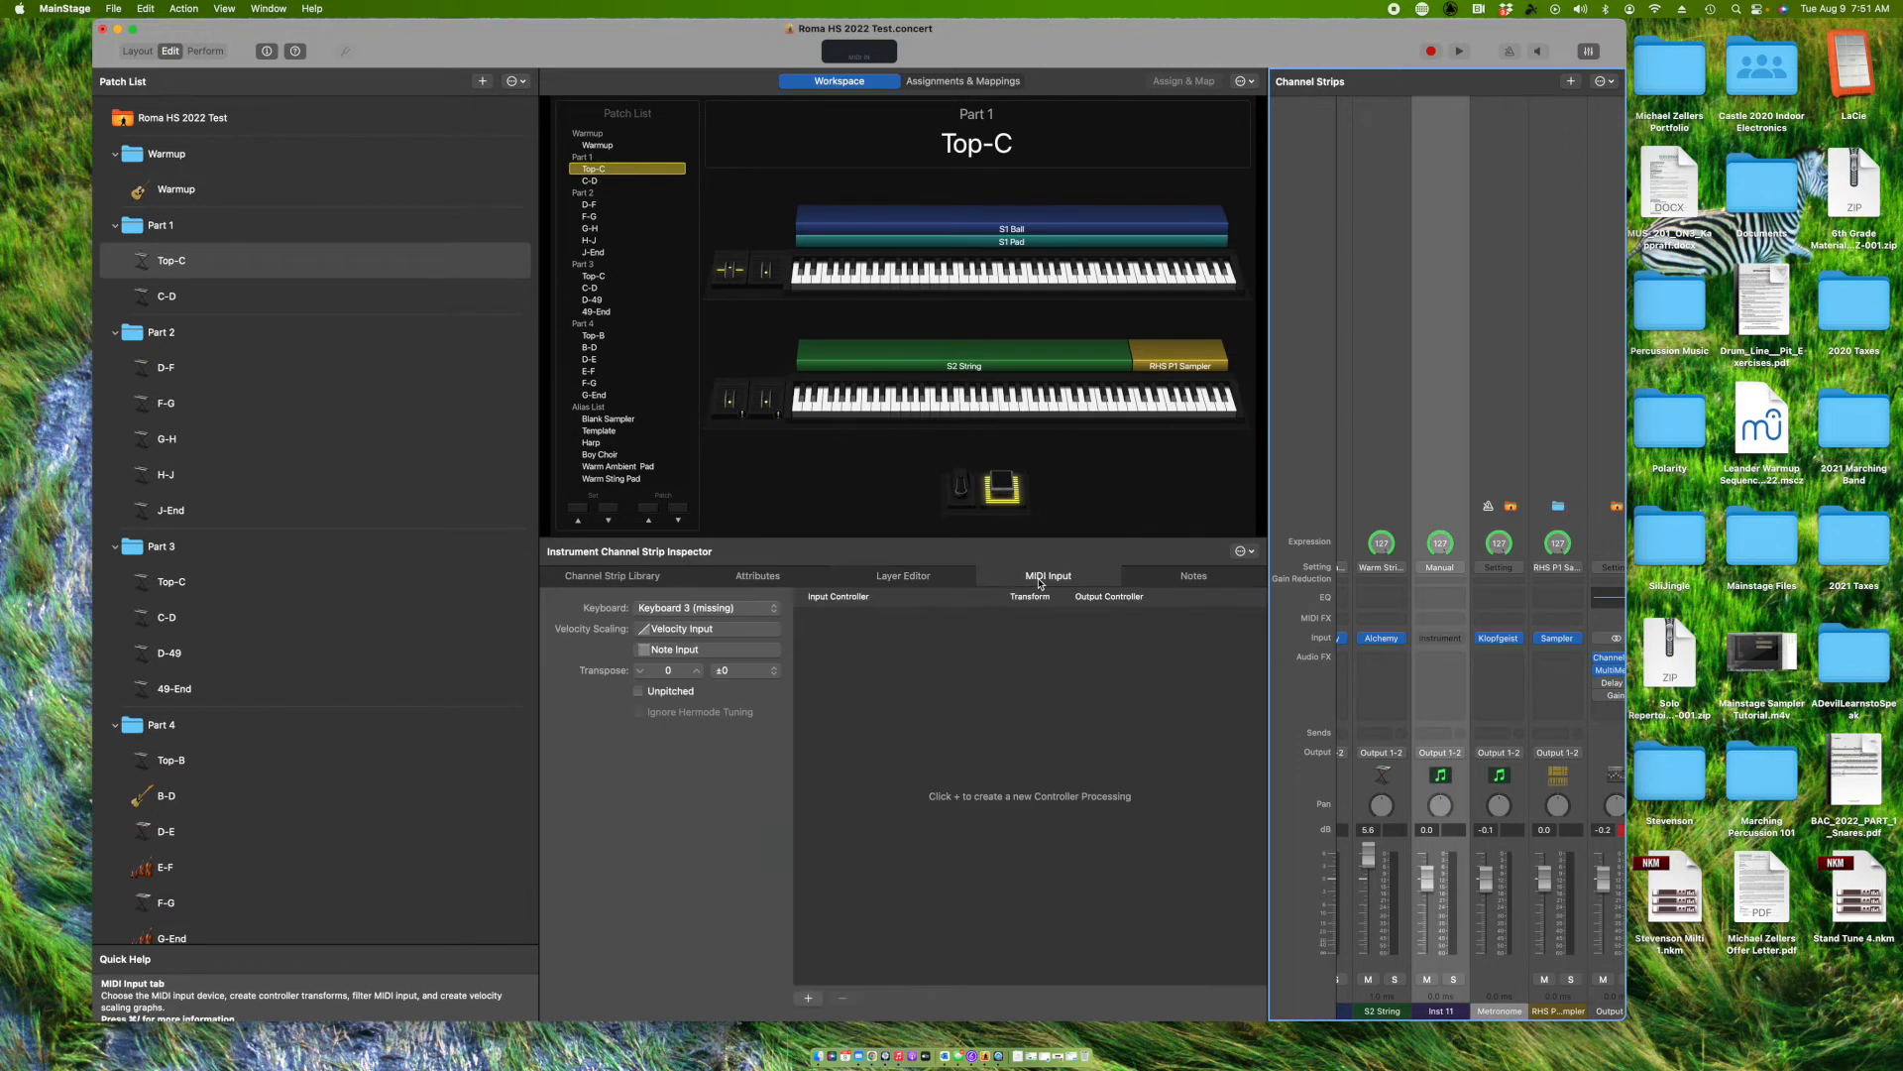
left_click(710, 608)
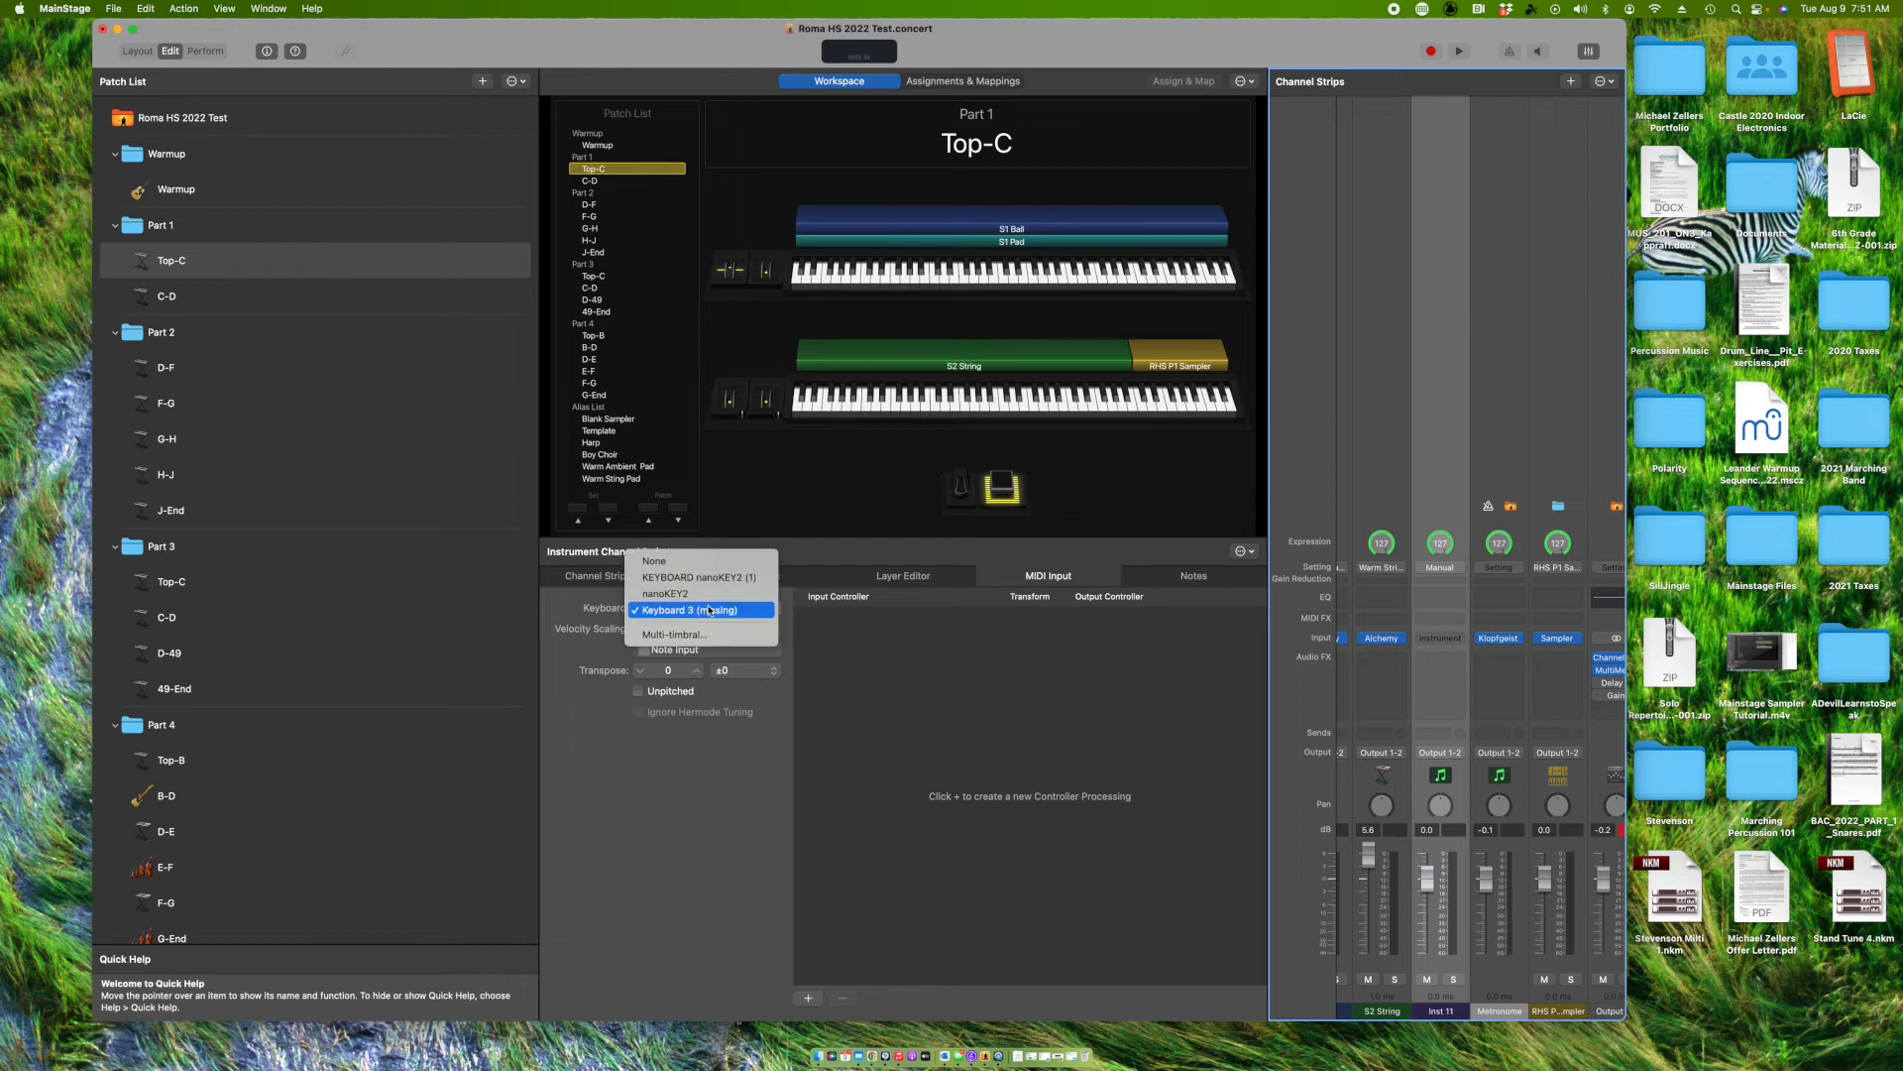
left_click(716, 575)
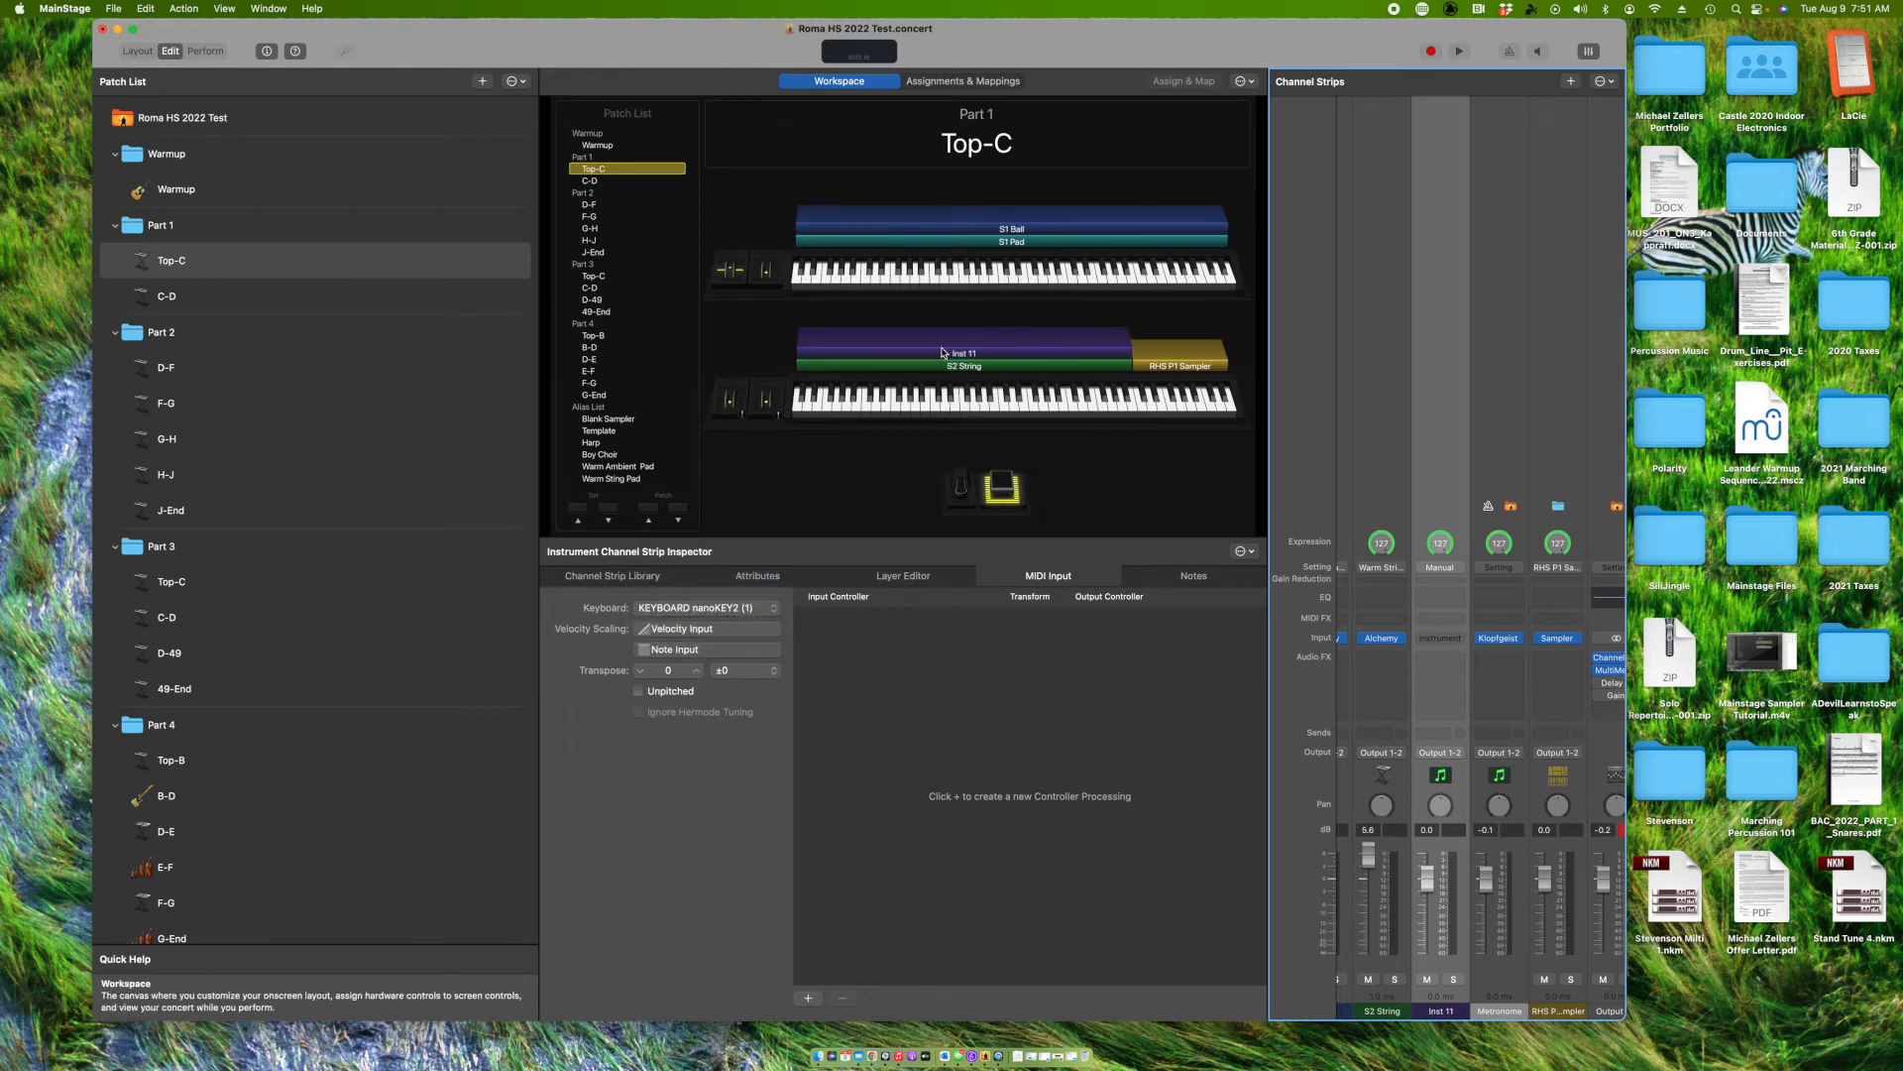
left_click(902, 577)
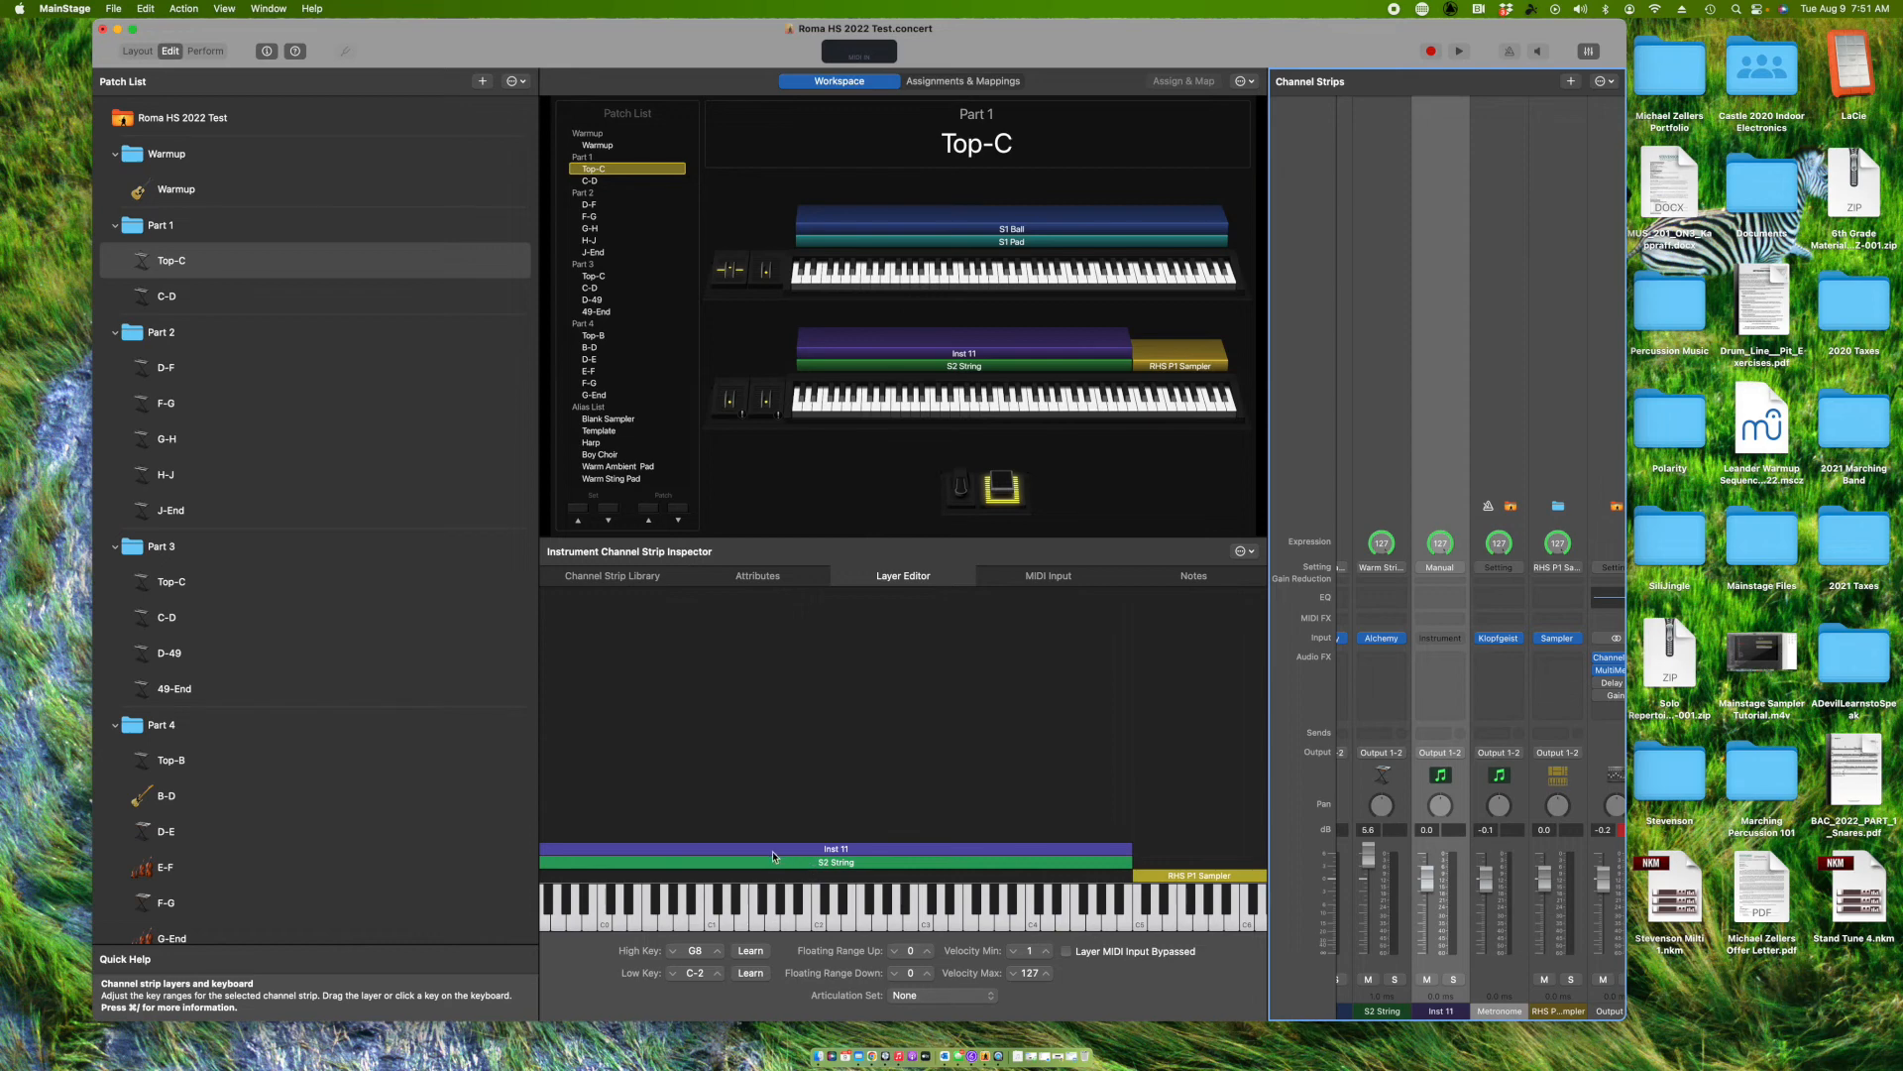
left_click_drag(1085, 851, 842, 851)
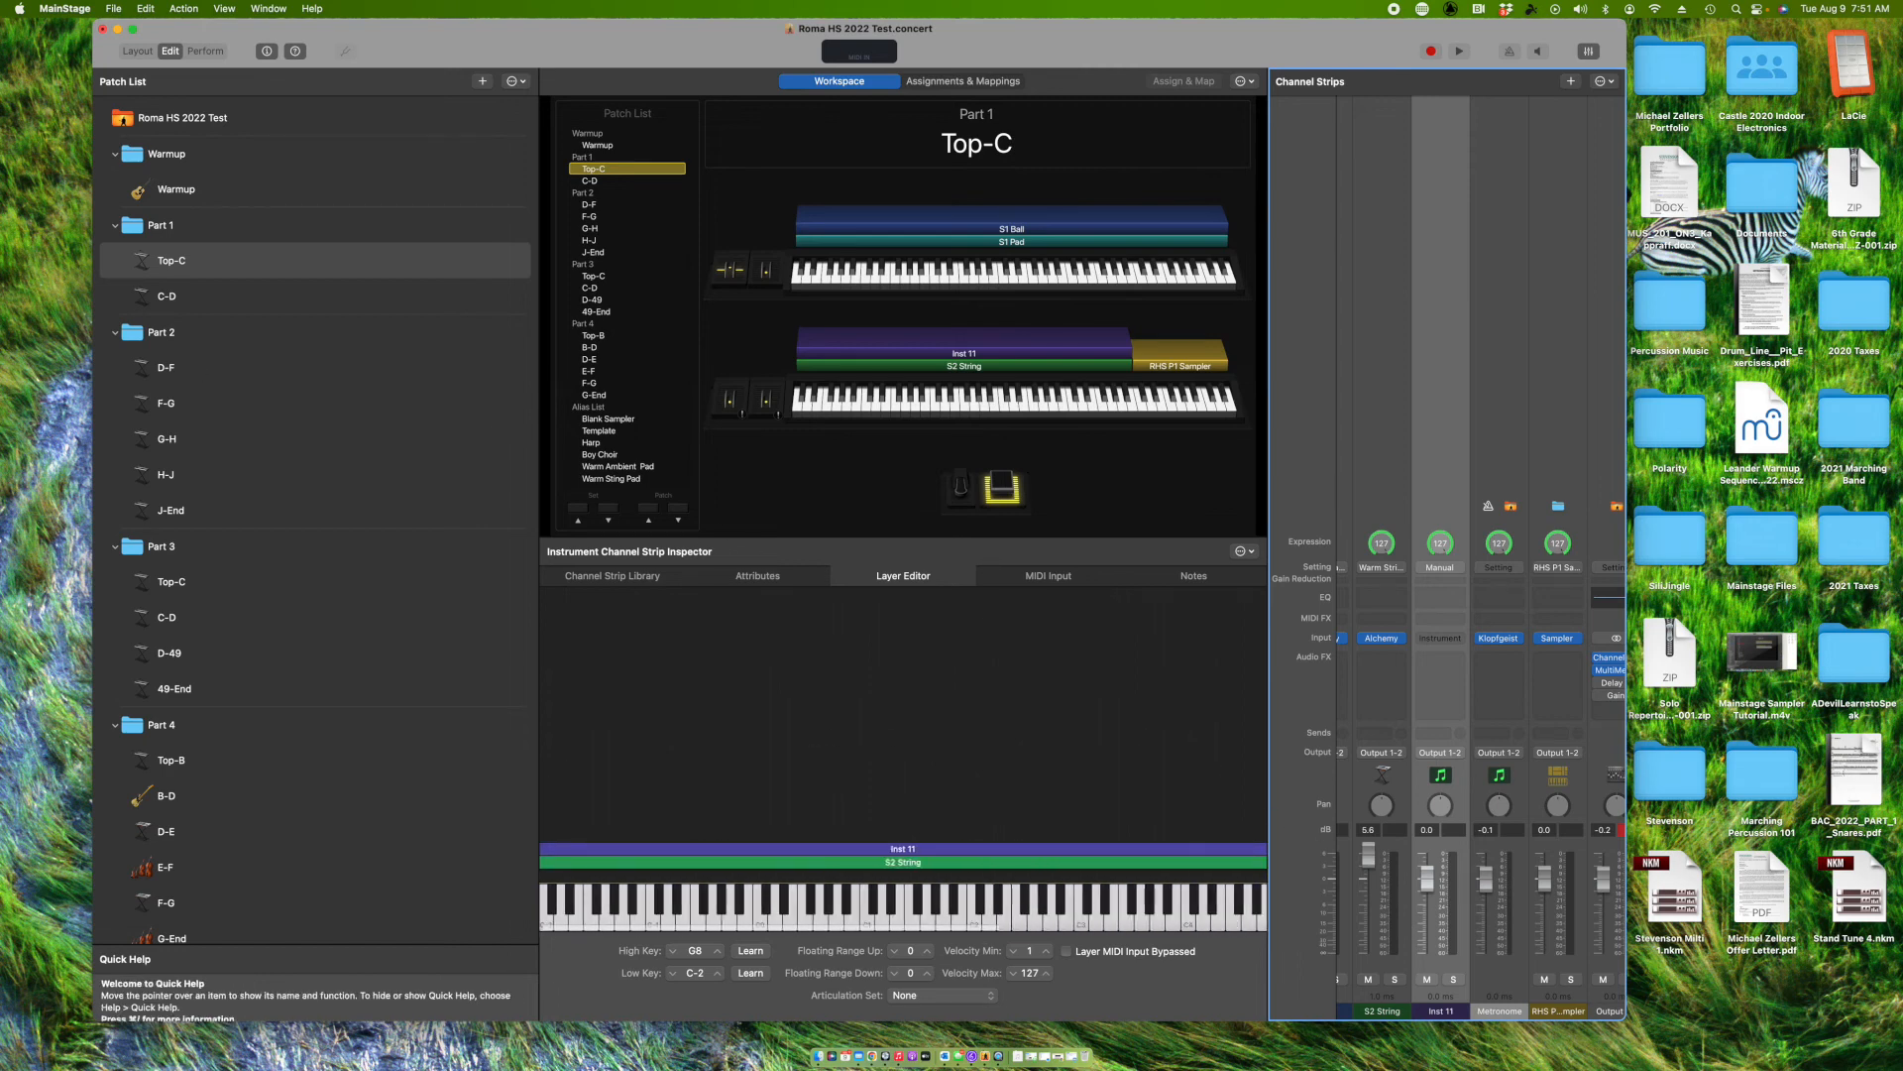
- Switch to Finder to view the RHS P1 Sampler.cst file in the Sampler Instruments folder, and close the folder window
left_click(819, 1057)
left_click_drag(696, 555, 600, 38)
left_click_drag(455, 96, 417, 91)
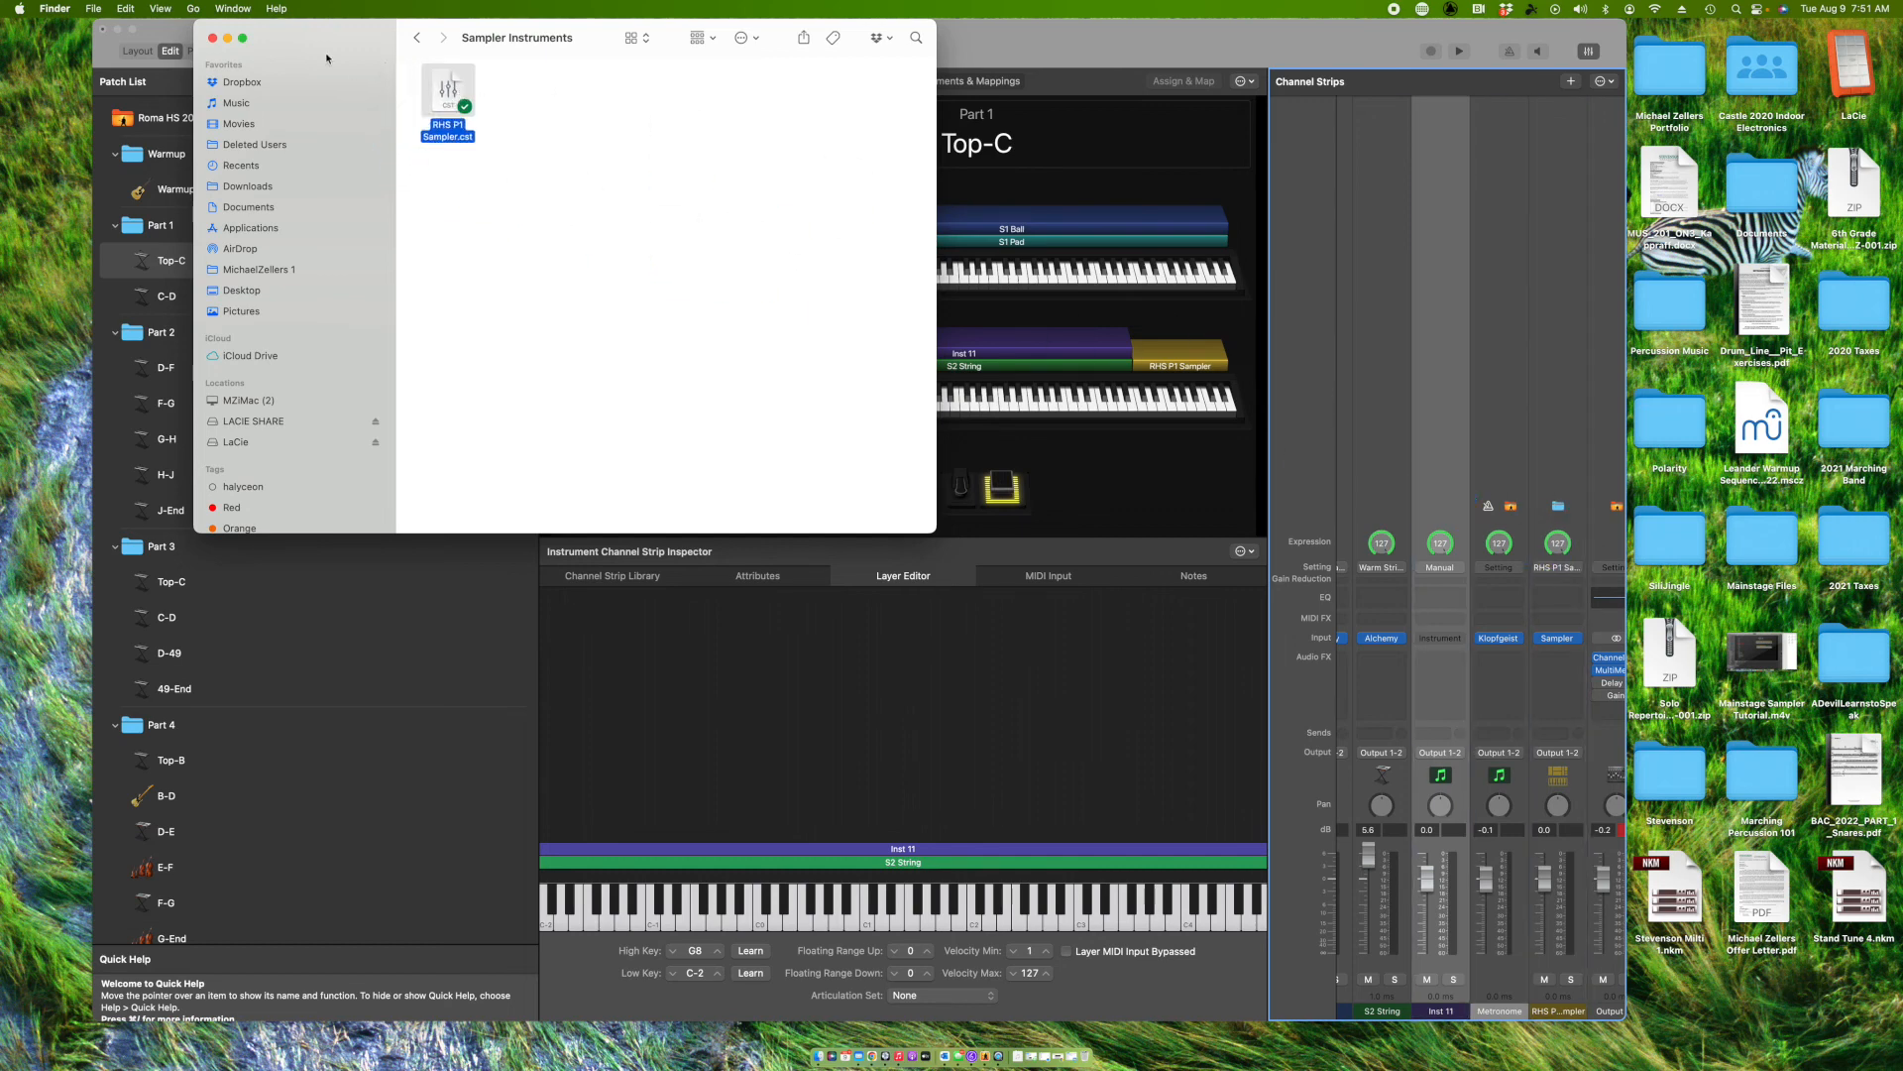
left_click(212, 39)
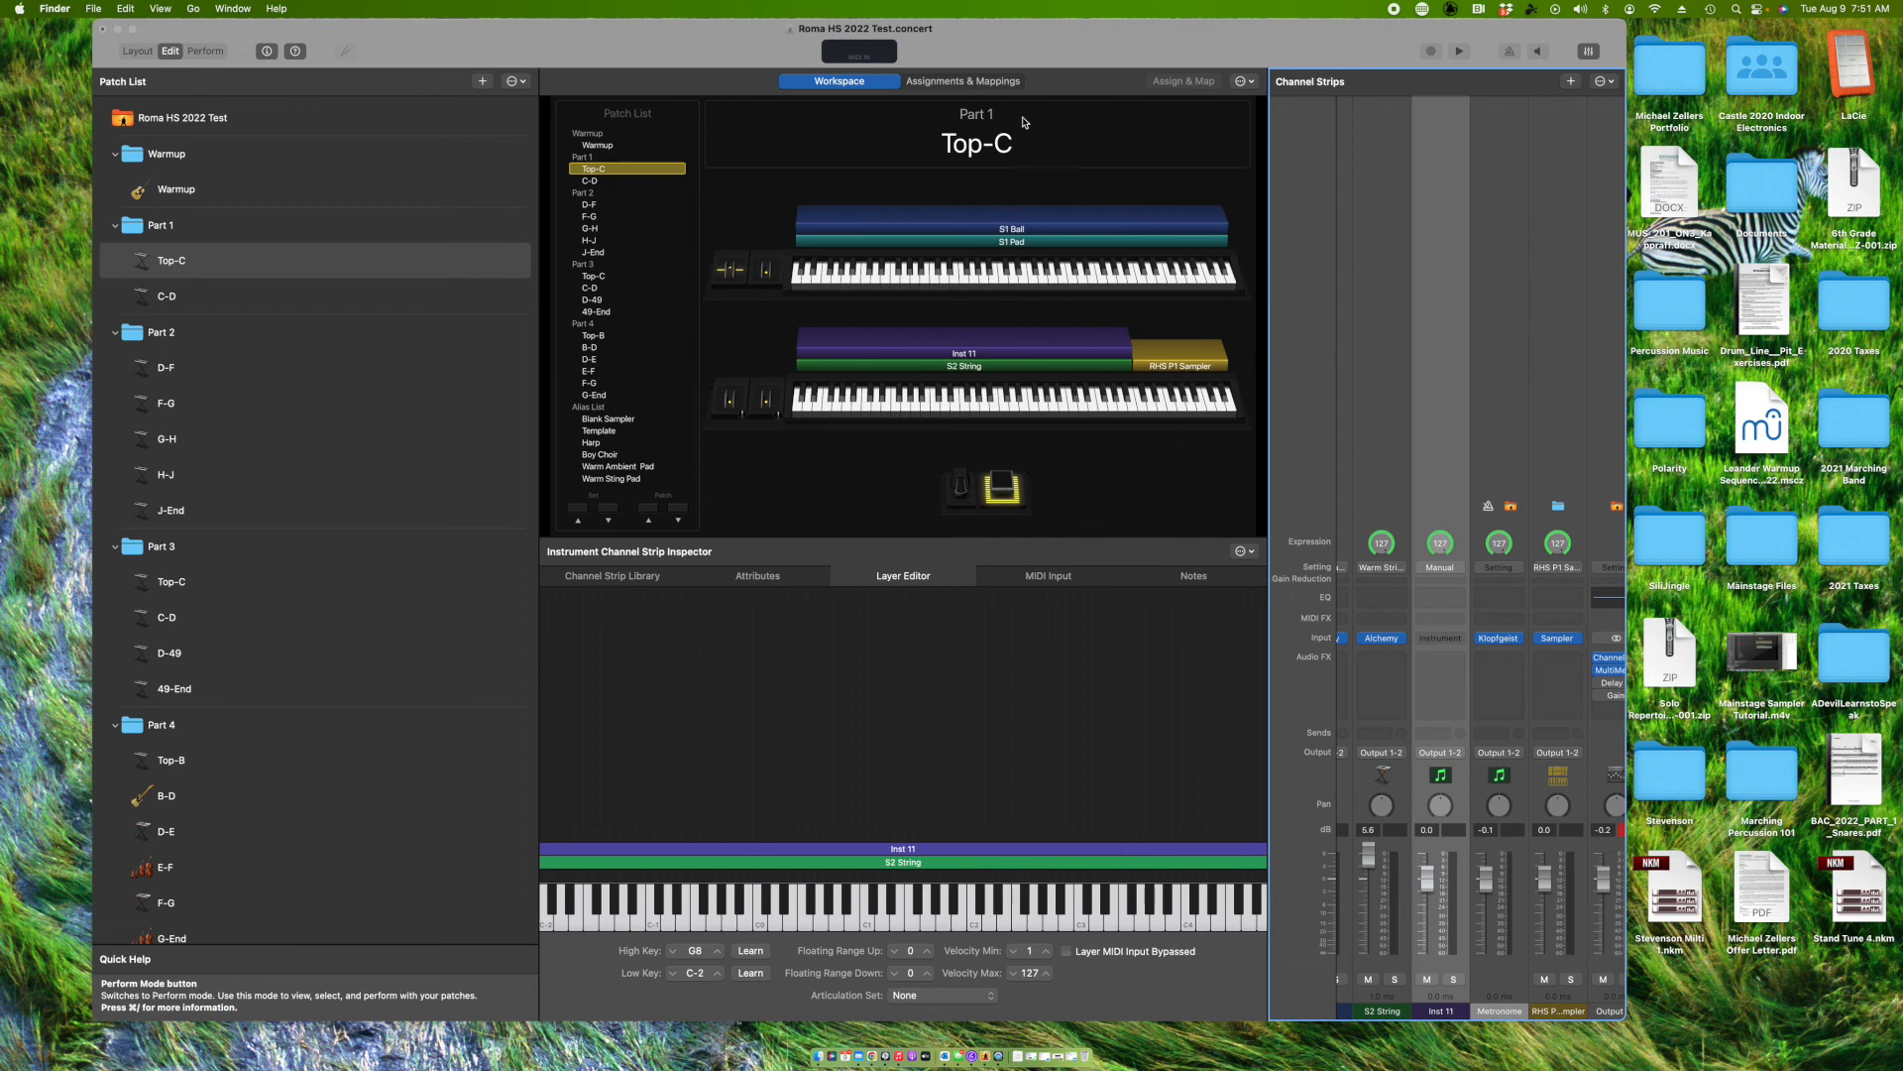